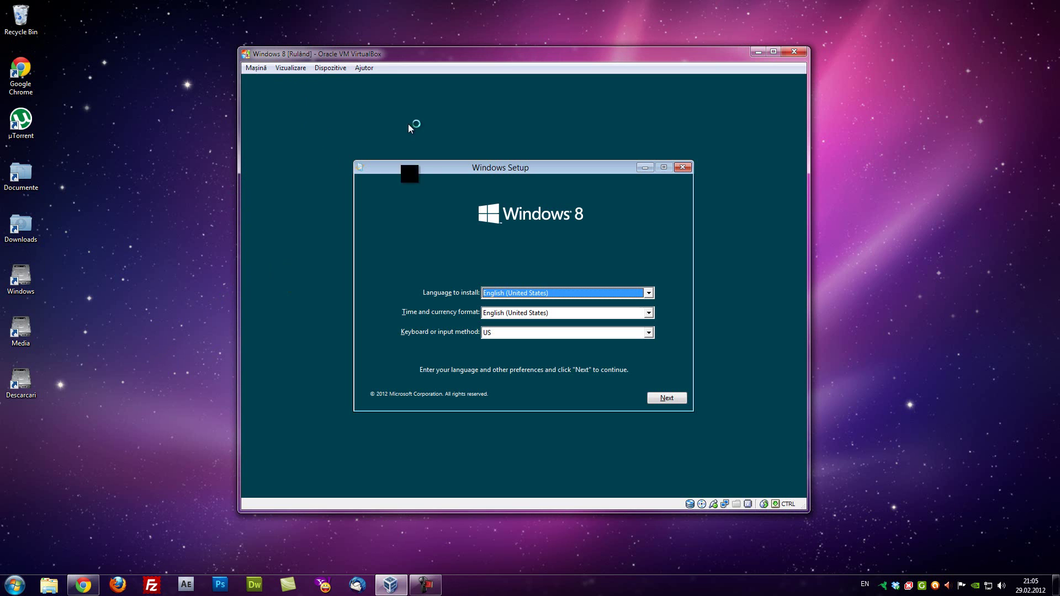
Choose Romanian (Romania) time and currency format with the US keyboard layout, then continue
{"action": "left_click", "coordinate": [503, 310]}
{"action": "key", "text": "r"}
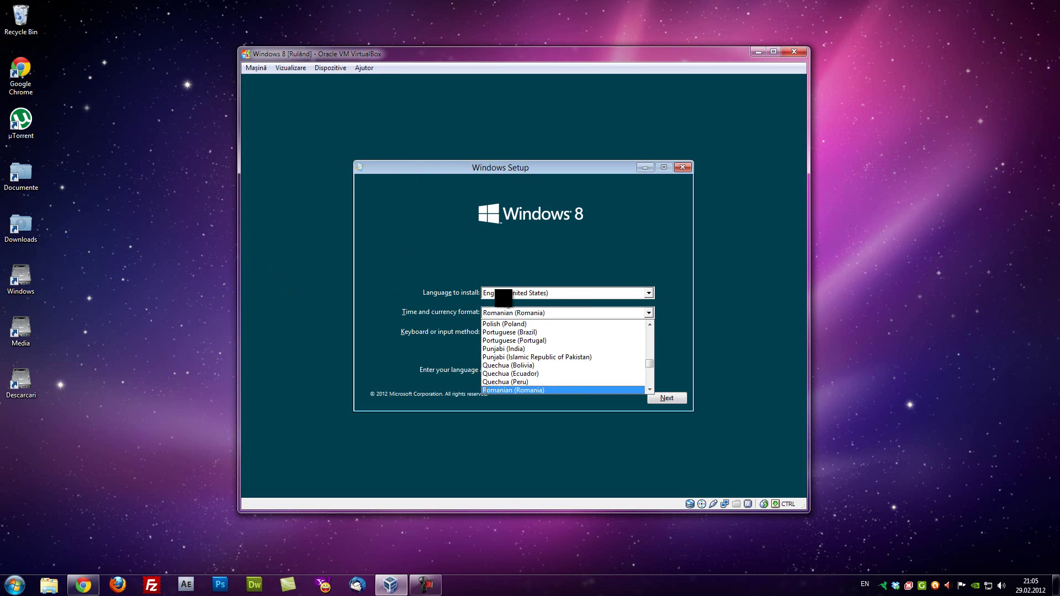
{"action": "key", "text": "Return"}
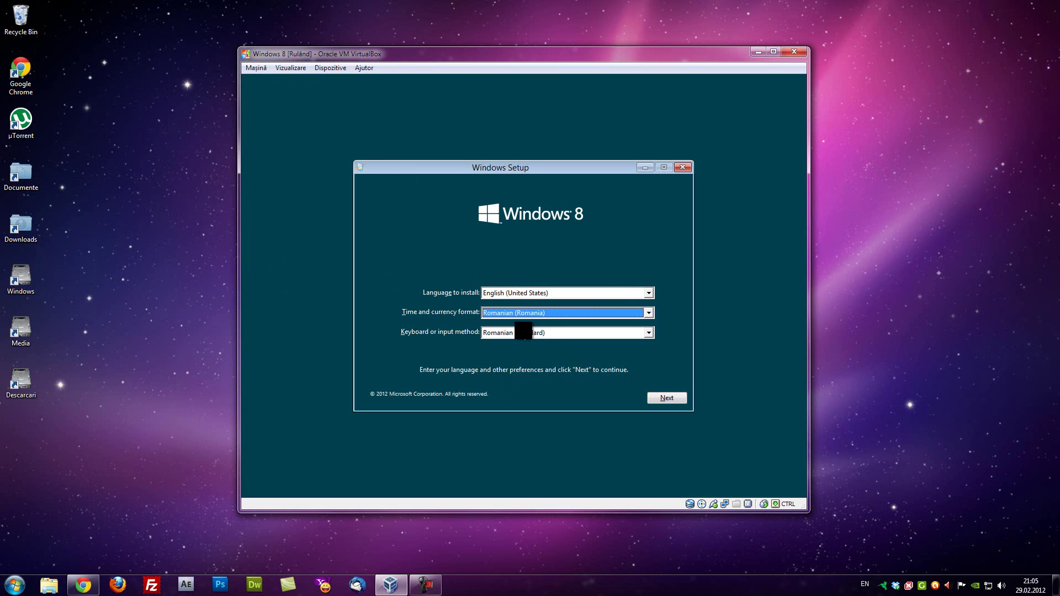
{"action": "left_click", "coordinate": [540, 332]}
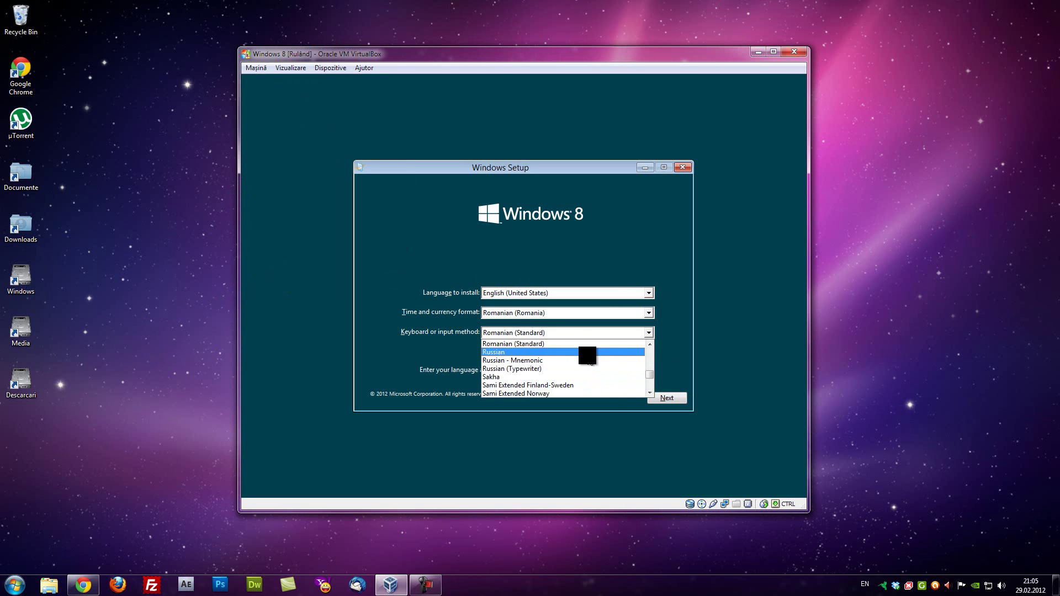
{"action": "key", "text": "Down"}
{"action": "key", "text": "Down"}
{"action": "key", "text": "Down"}
{"action": "key", "text": "Down"}
{"action": "key", "text": "Down"}
{"action": "key", "text": "Down"}
{"action": "key", "text": "Down"}
{"action": "key", "text": "Down"}
{"action": "key", "text": "Down"}
{"action": "key", "text": "Down"}
{"action": "key", "text": "Down"}
{"action": "key", "text": "Down"}
{"action": "key", "text": "Down"}
{"action": "key", "text": "Down"}
{"action": "key", "text": "Down"}
{"action": "key", "text": "Down"}
{"action": "key", "text": "Down"}
{"action": "key", "text": "Down"}
{"action": "key", "text": "Down"}
{"action": "key", "text": "Down"}
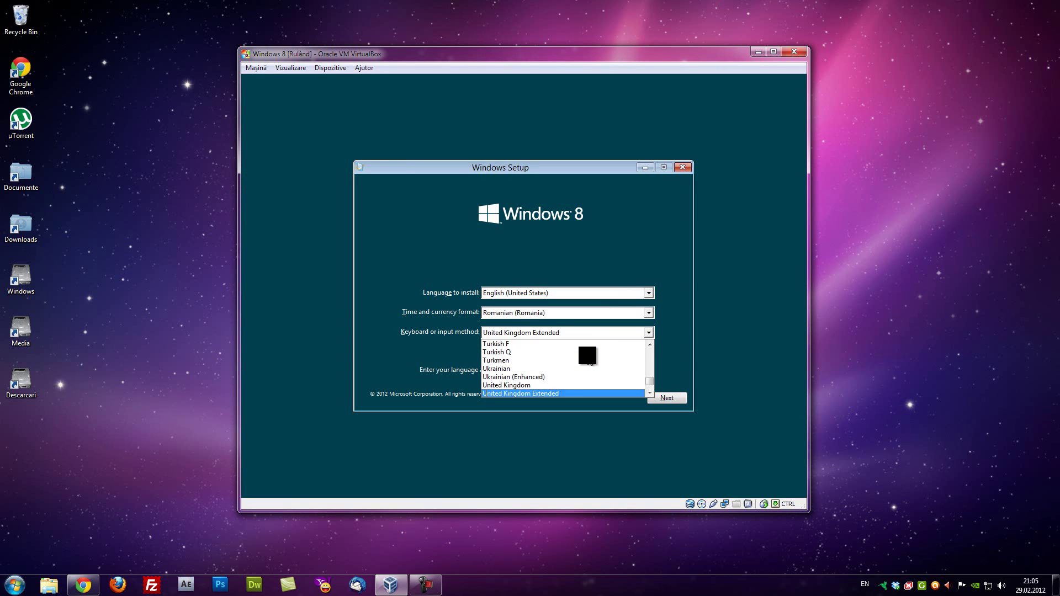
{"action": "key", "text": "Down"}
{"action": "key", "text": "Down"}
{"action": "key", "text": "Down"}
{"action": "key", "text": "Down"}
{"action": "key", "text": "Return"}
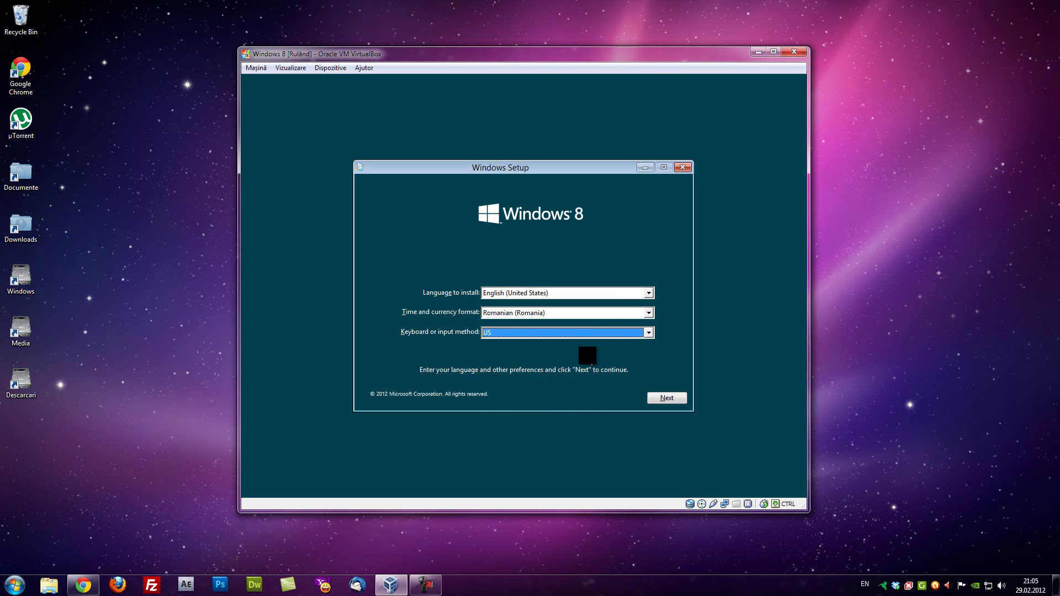
{"action": "left_click", "coordinate": [667, 397]}
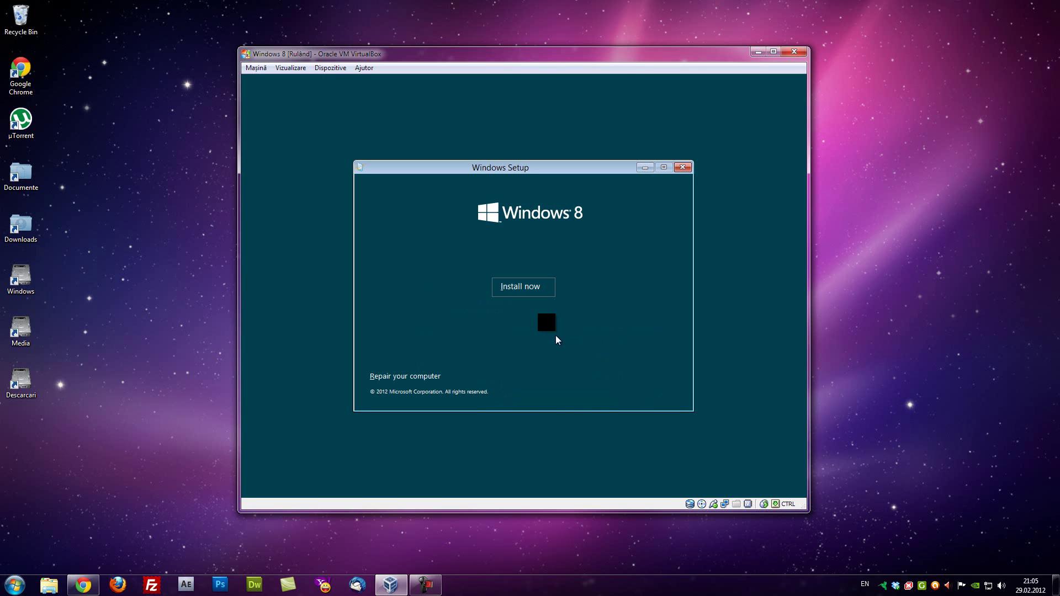
Start the Windows 8 installation, then paste the product key and submit it
{"action": "left_click", "coordinate": [519, 289]}
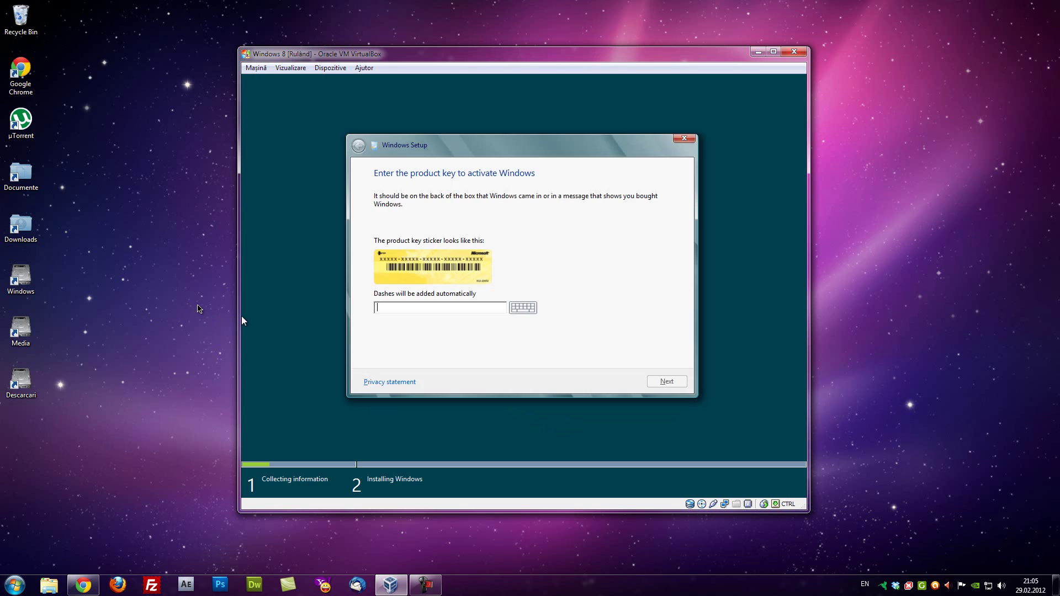
{"action": "left_click", "coordinate": [242, 317]}
{"action": "key", "text": "ctrl+v"}
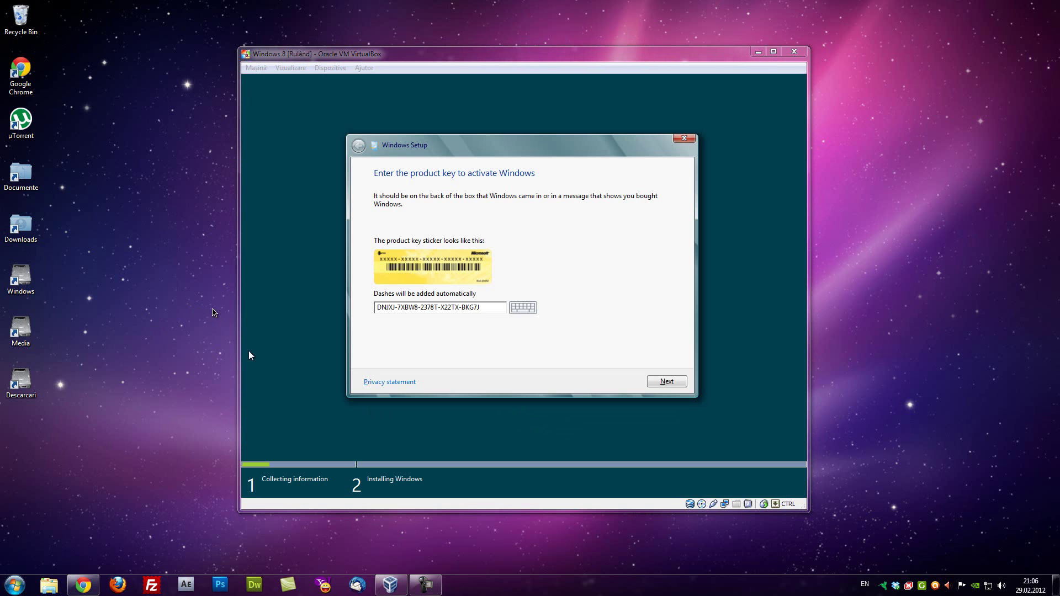
{"action": "left_click", "coordinate": [676, 383]}
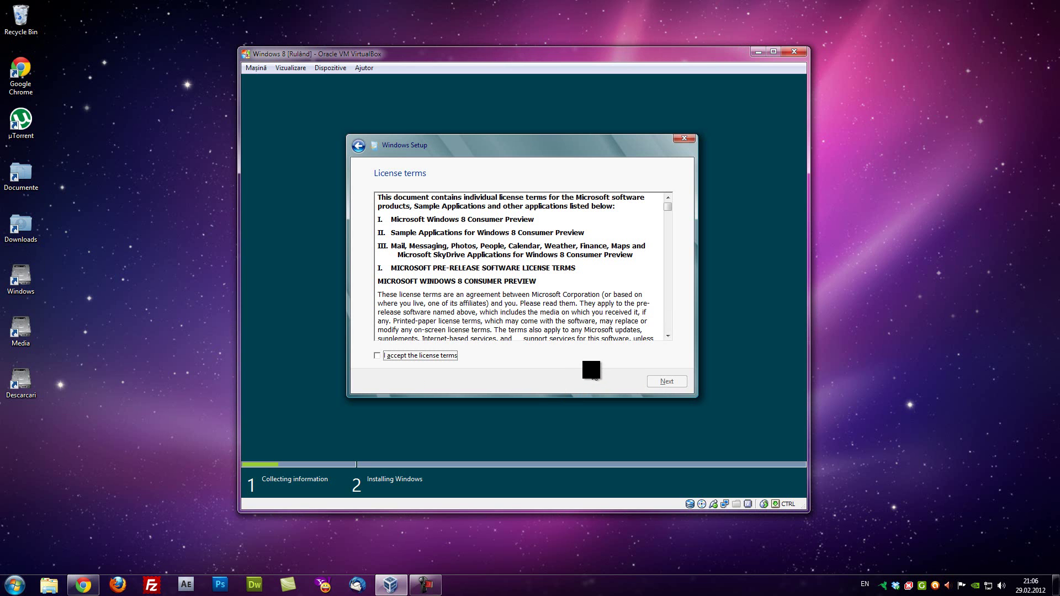
Accept the license and install Windows onto Drive 0's unallocated space, then release mouse capture
{"action": "left_click", "coordinate": [419, 356]}
{"action": "left_click", "coordinate": [665, 380]}
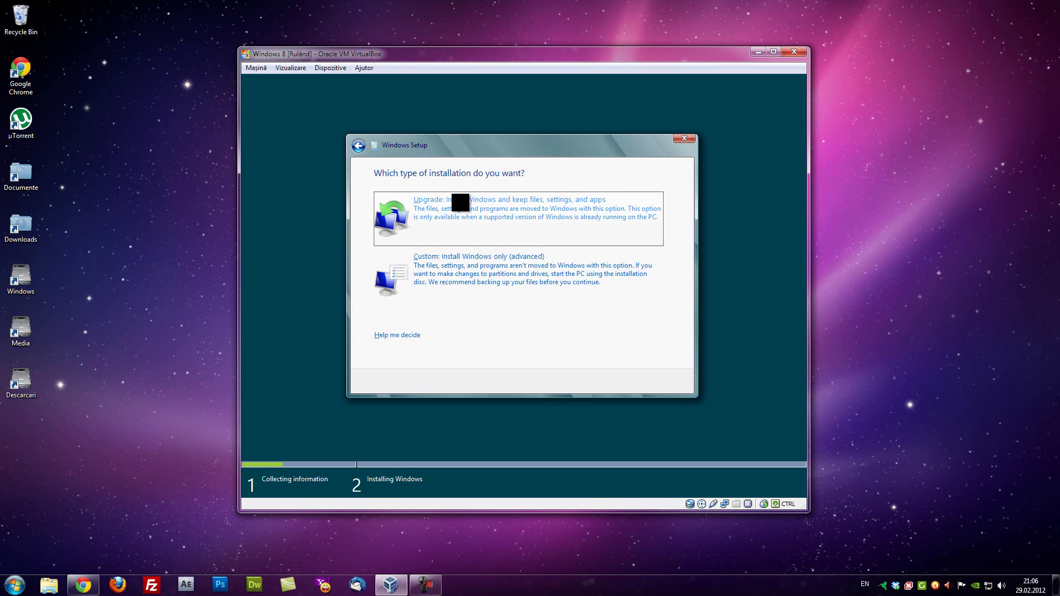
{"action": "left_click", "coordinate": [479, 276]}
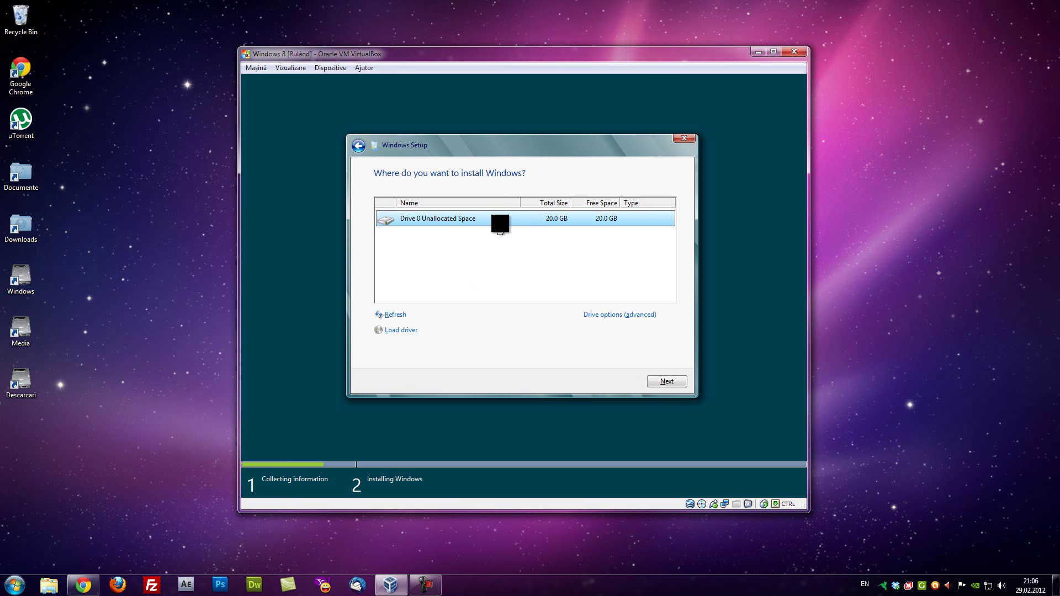
{"action": "left_click", "coordinate": [665, 381]}
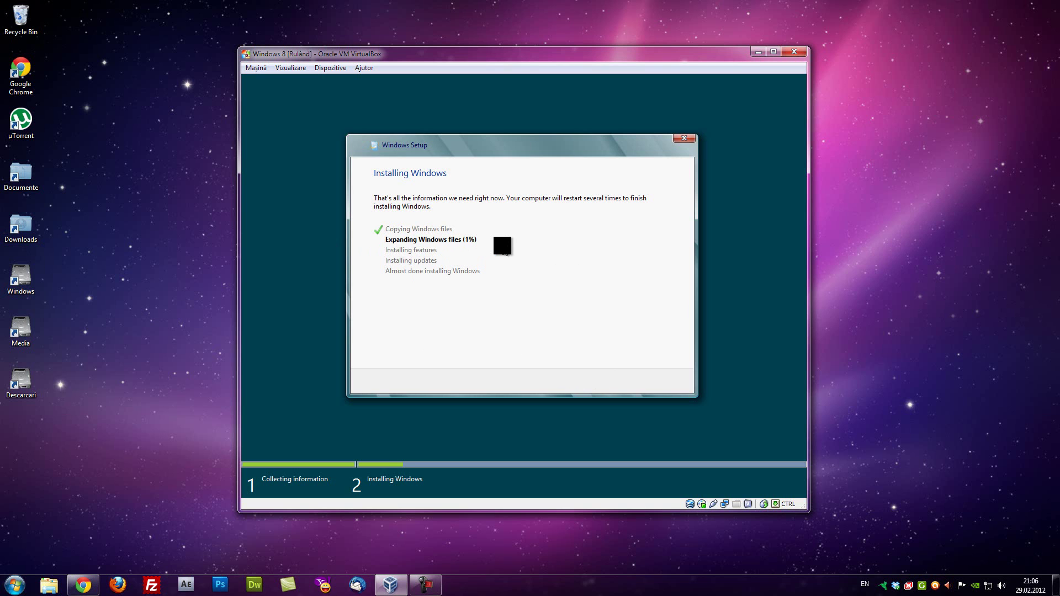
{"action": "key", "text": "Control_R"}
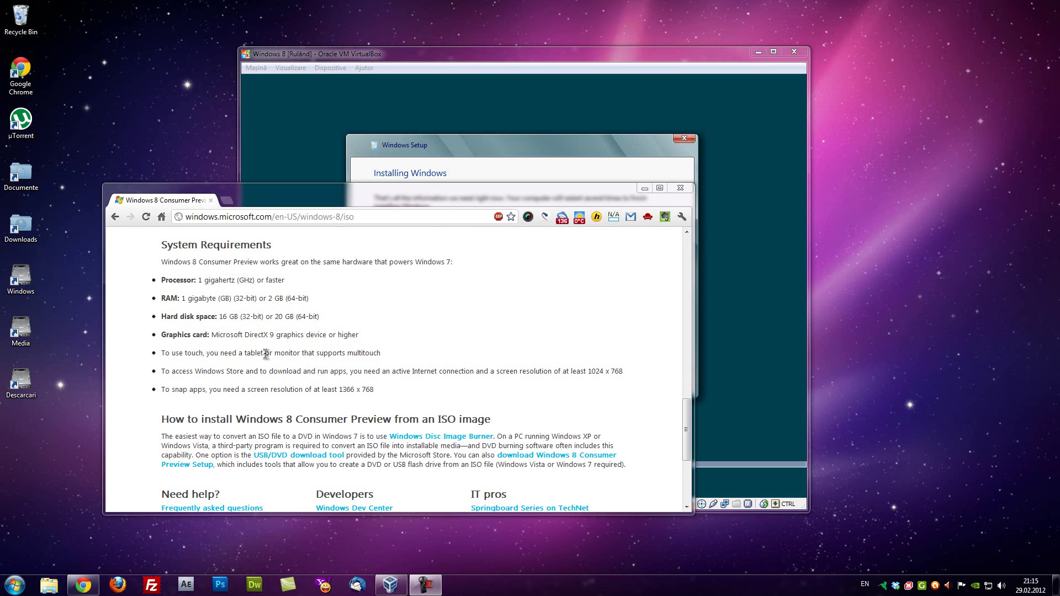
Drag the Chrome requirements page lower, then minimize it to show the installer progress
{"action": "left_click_drag", "start_coordinate": [485, 188], "coordinate": [556, 177]}
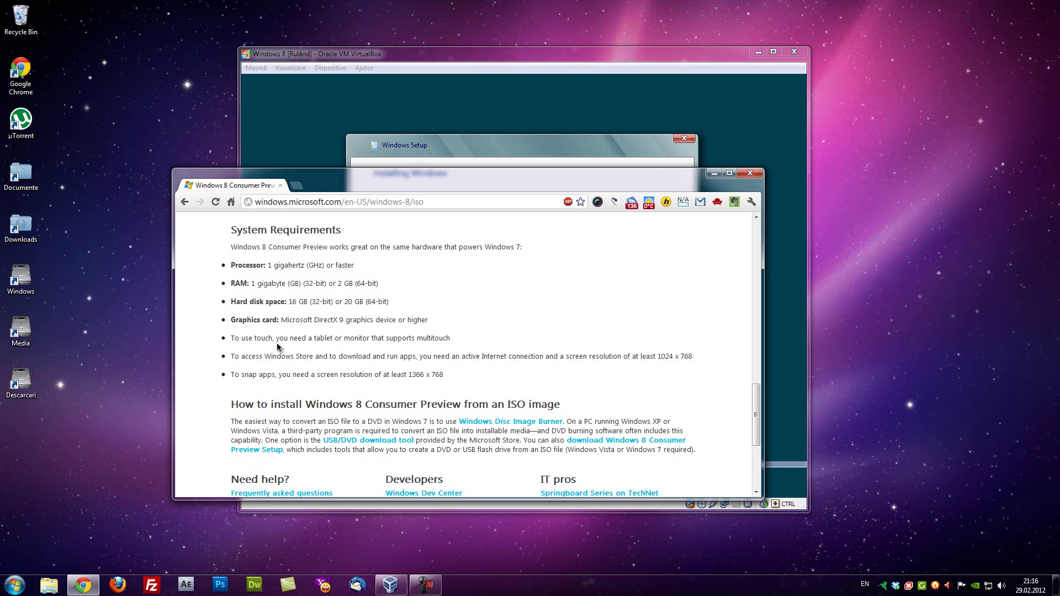
{"action": "left_click", "coordinate": [710, 176]}
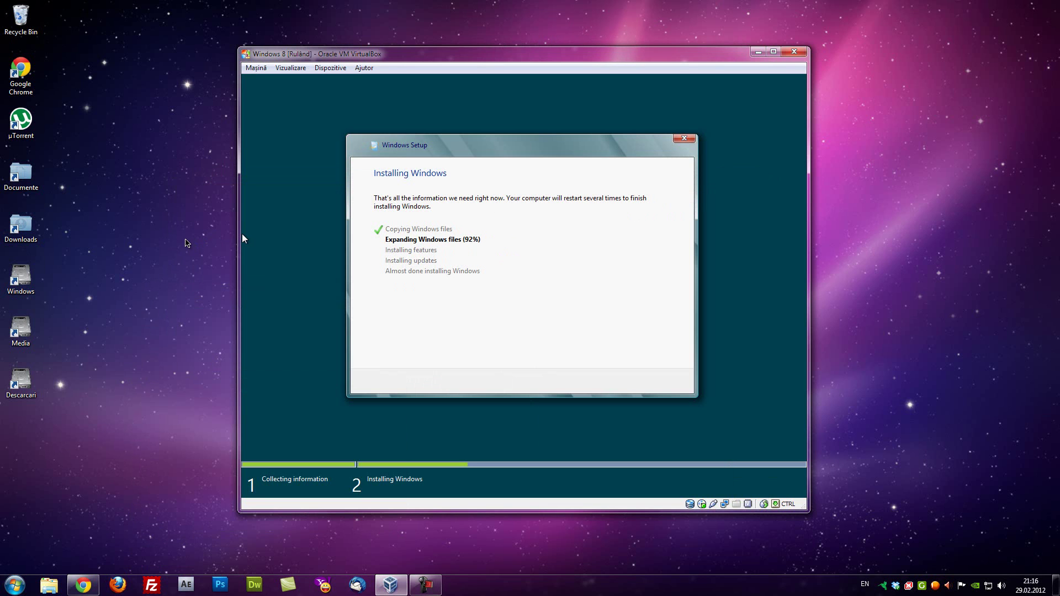
Remove the Windows 8 ISO from the virtual CD/DVD drive via the Dispozitive menu
{"action": "left_click", "coordinate": [187, 243]}
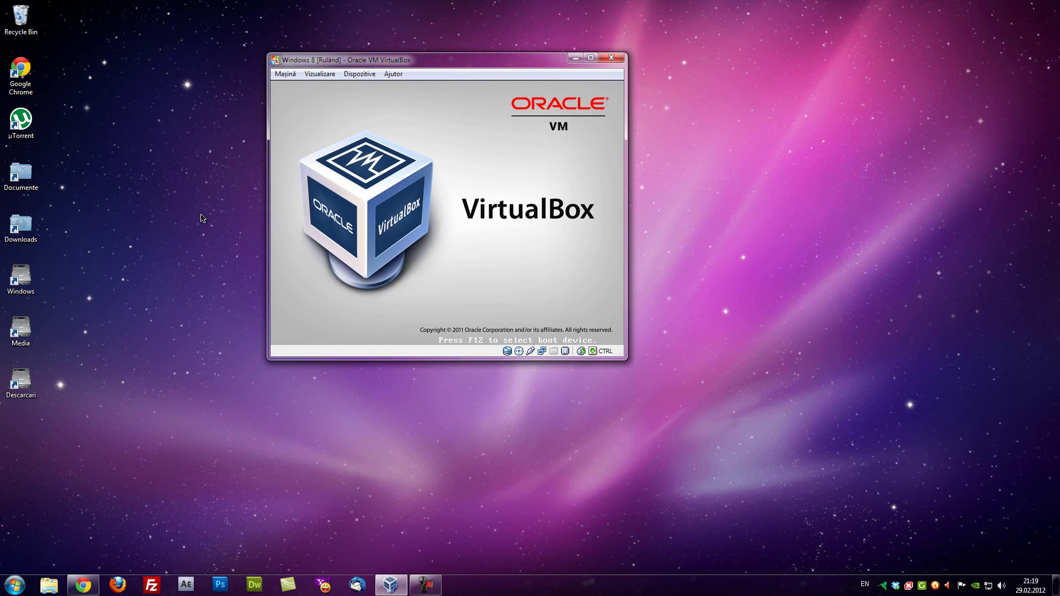
{"action": "key", "text": "alt+d"}
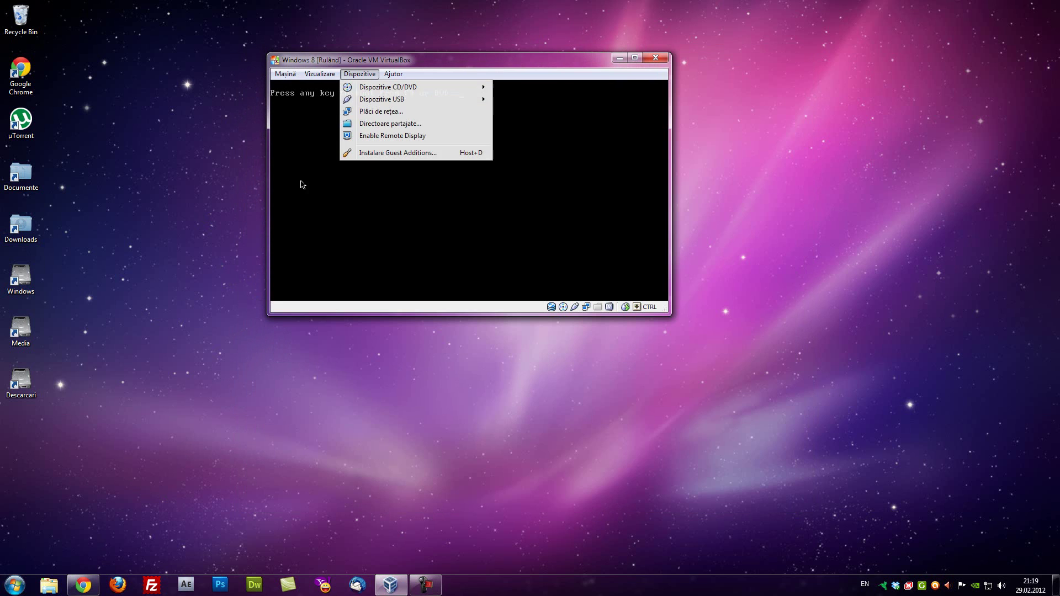
{"action": "key", "text": "Right"}
{"action": "key", "text": "Up"}
{"action": "key", "text": "Down"}
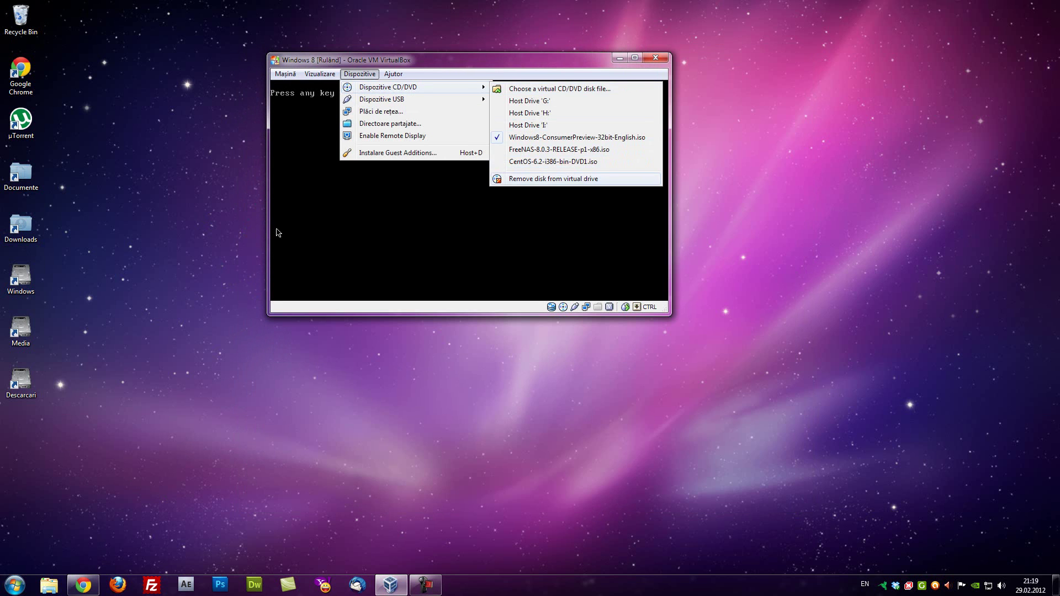
{"action": "key", "text": "Return"}
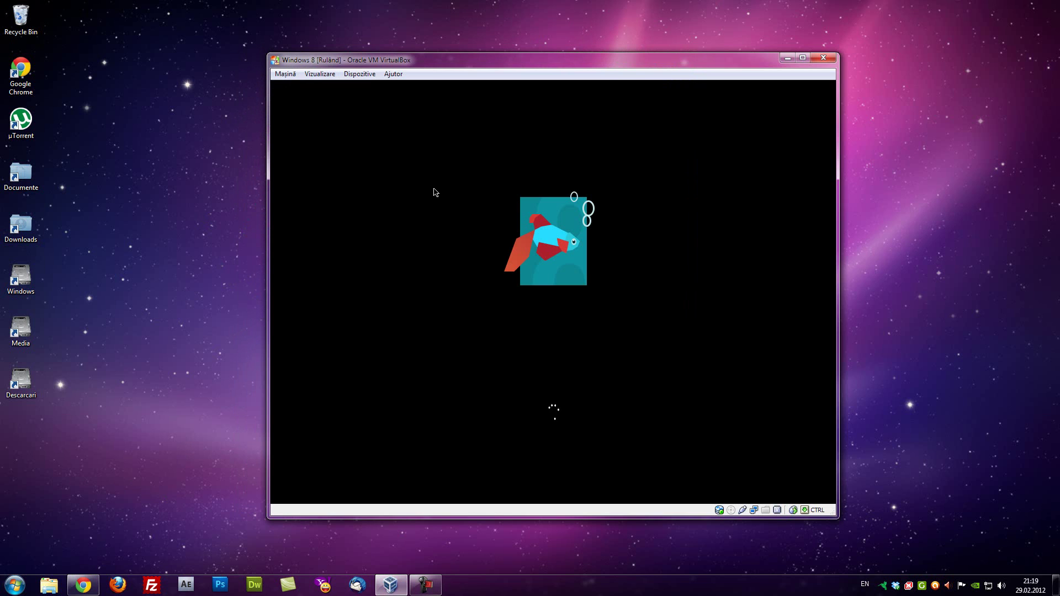
Check in the Dispozitive CD/DVD menu that the virtual drive is empty
{"action": "key", "text": "alt+d"}
{"action": "key", "text": "Right"}
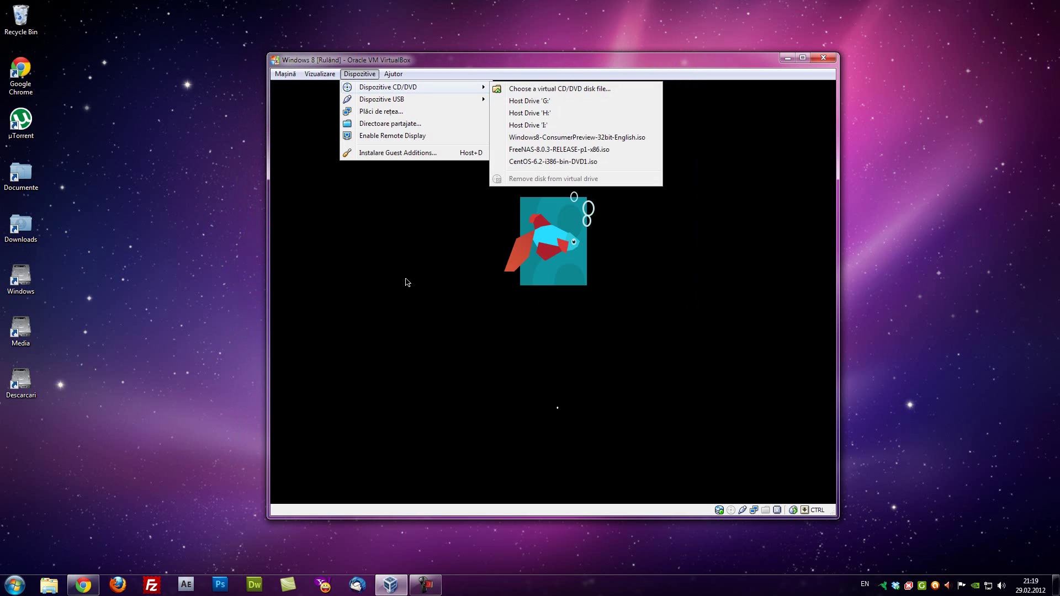
{"action": "key", "text": "Escape"}
{"action": "key", "text": "Escape"}
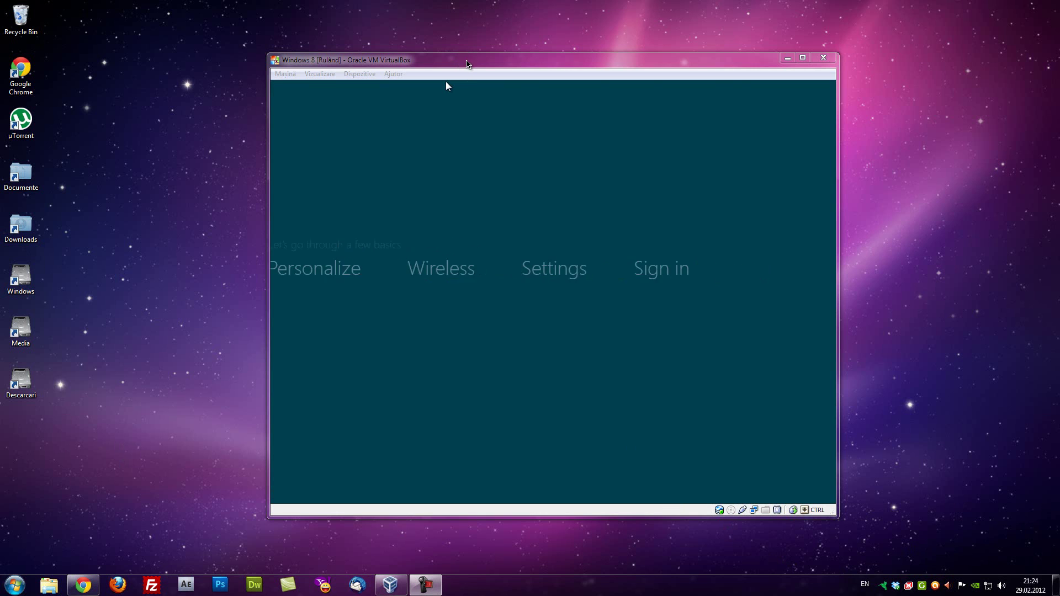
Pick the dark blue background, name the PC 'Windows8-Virtua', and continue
{"action": "left_click", "coordinate": [466, 66]}
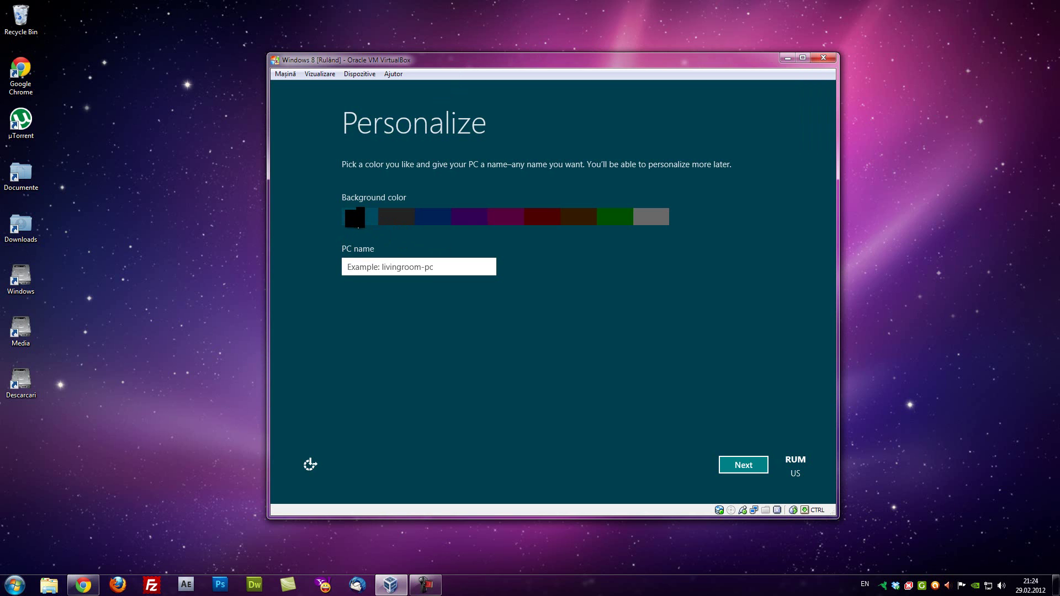
{"action": "left_click", "coordinate": [372, 218]}
{"action": "left_click", "coordinate": [435, 218]}
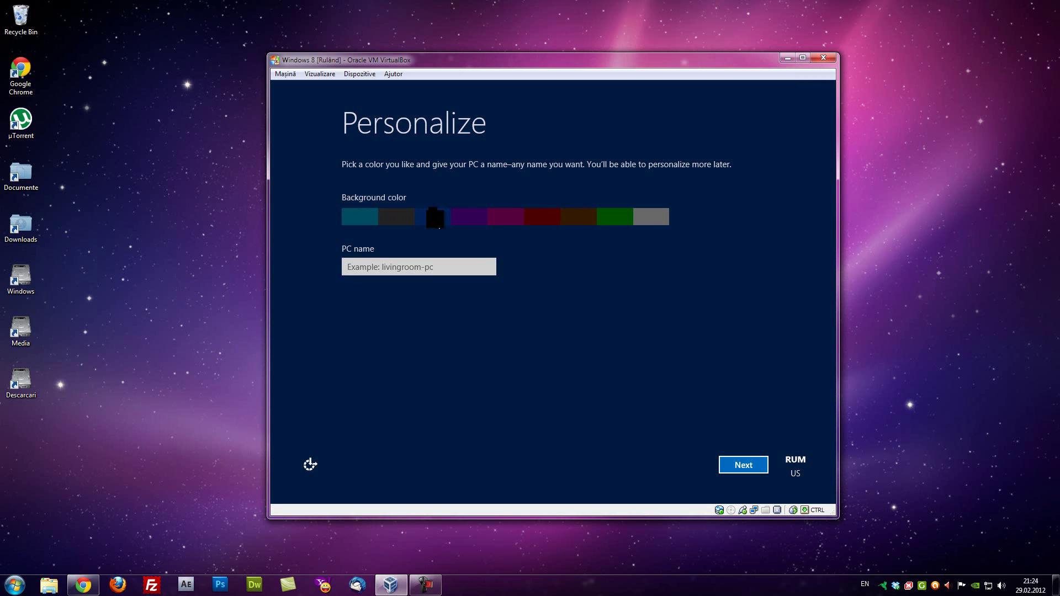
{"action": "left_click", "coordinate": [403, 267]}
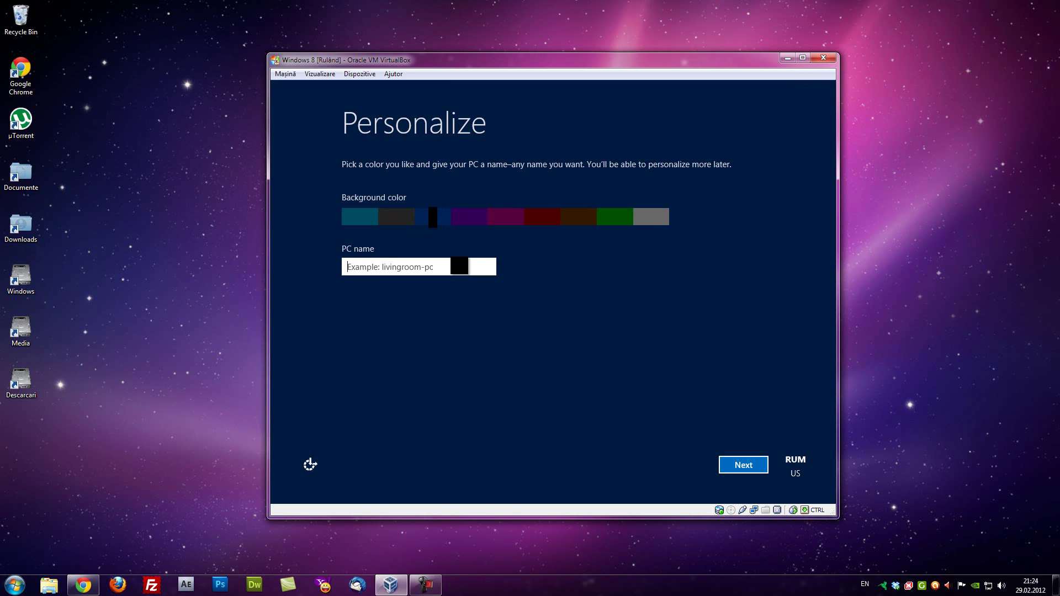
{"action": "type", "text": "Windows8"}
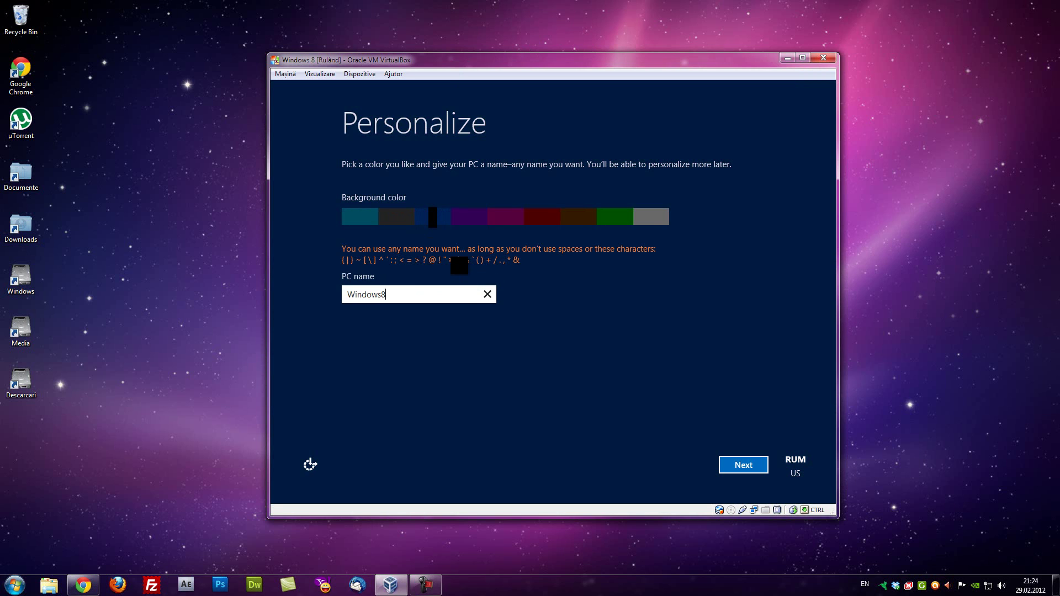
{"action": "type", "text": "-Virtua"}
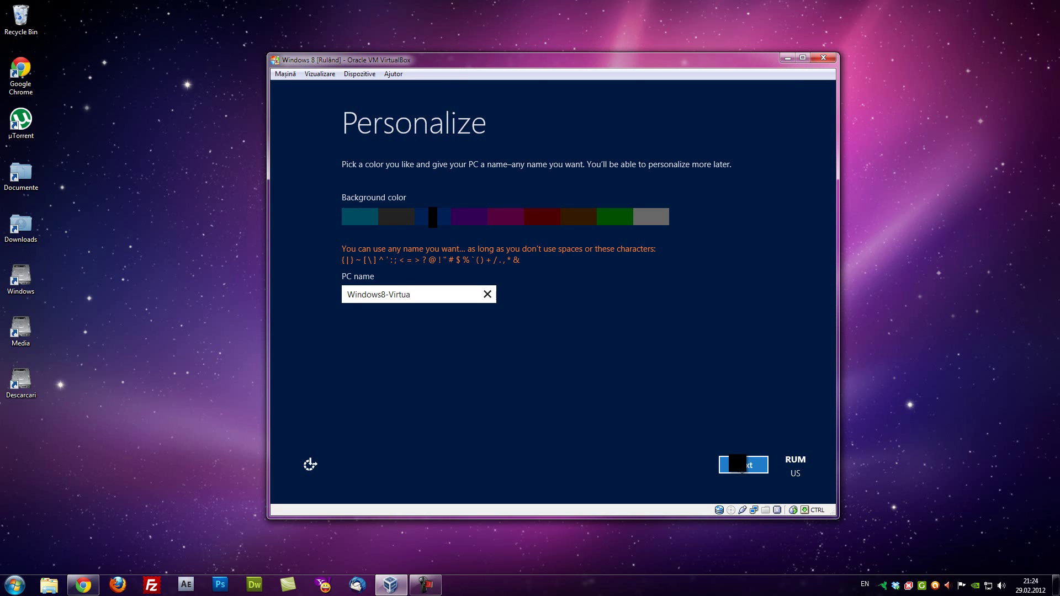
{"action": "left_click", "coordinate": [738, 464]}
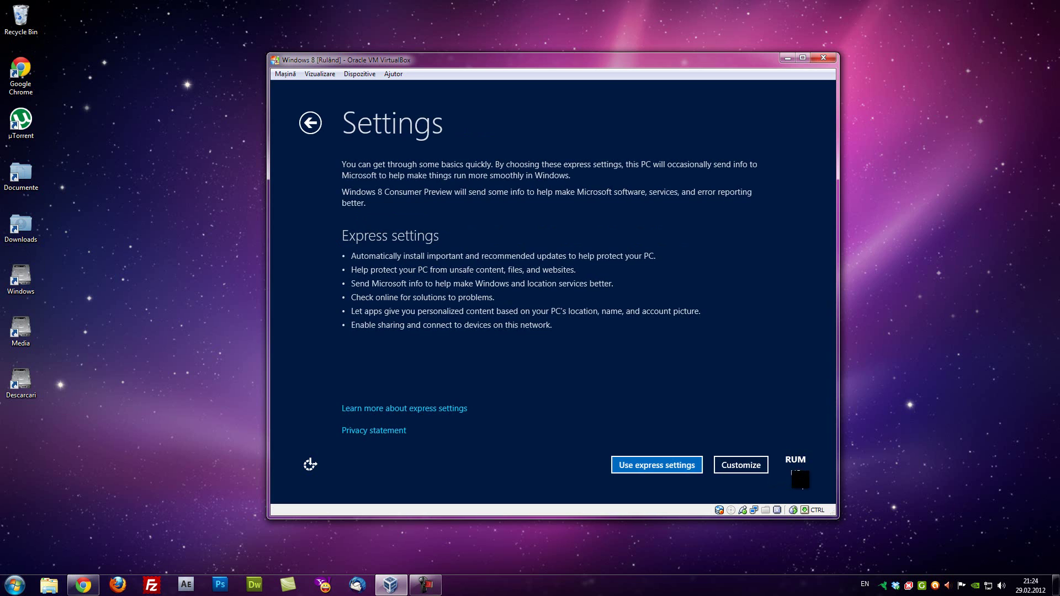
Choose Customize, decline network sharing, and accept the default update, feedback and troubleshooting settings
{"action": "left_click", "coordinate": [792, 461]}
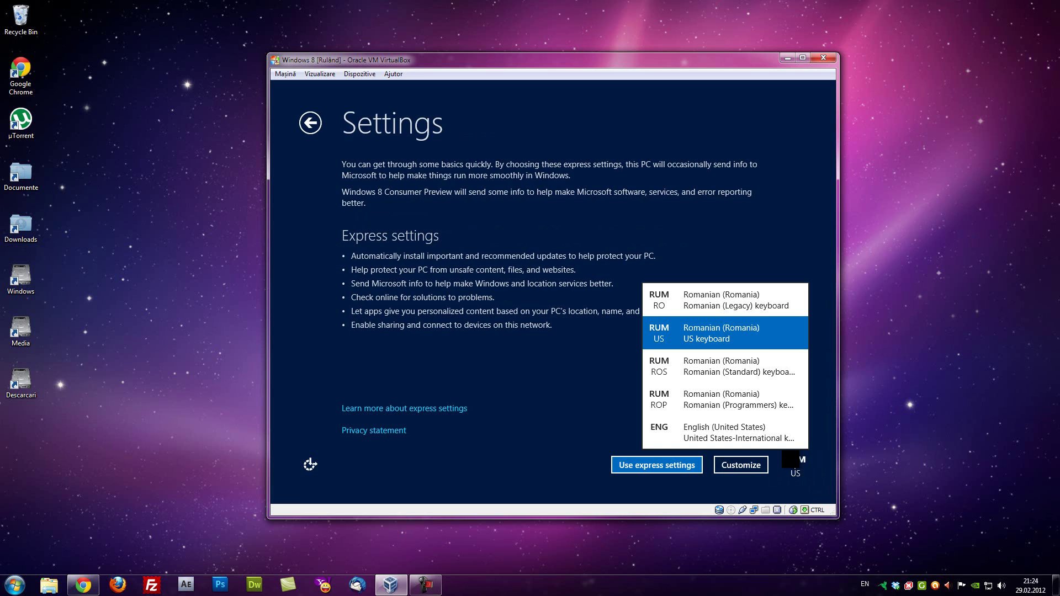
{"action": "left_click", "coordinate": [720, 327]}
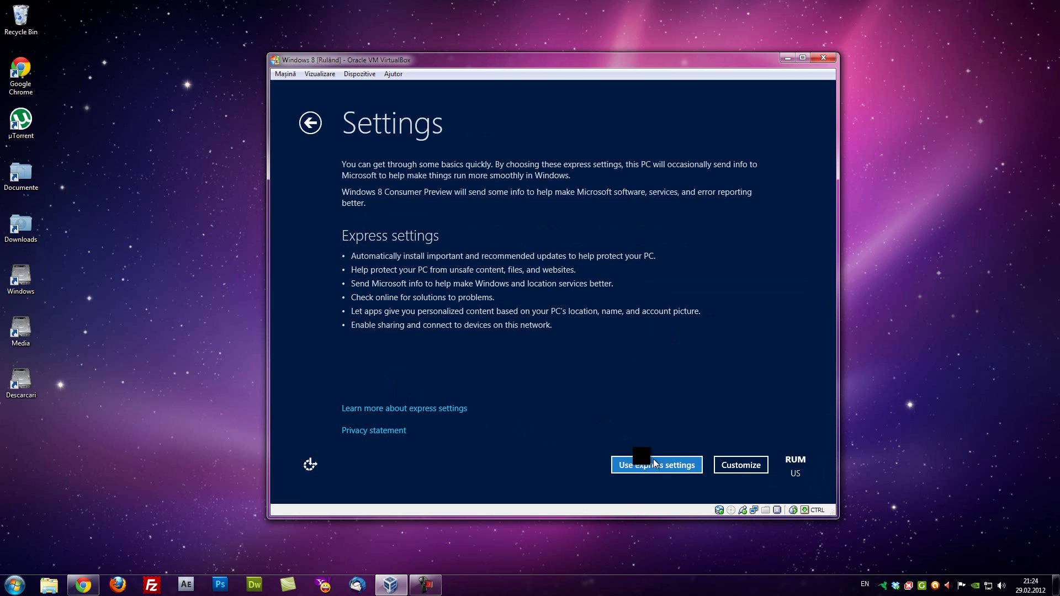
{"action": "left_click", "coordinate": [742, 465]}
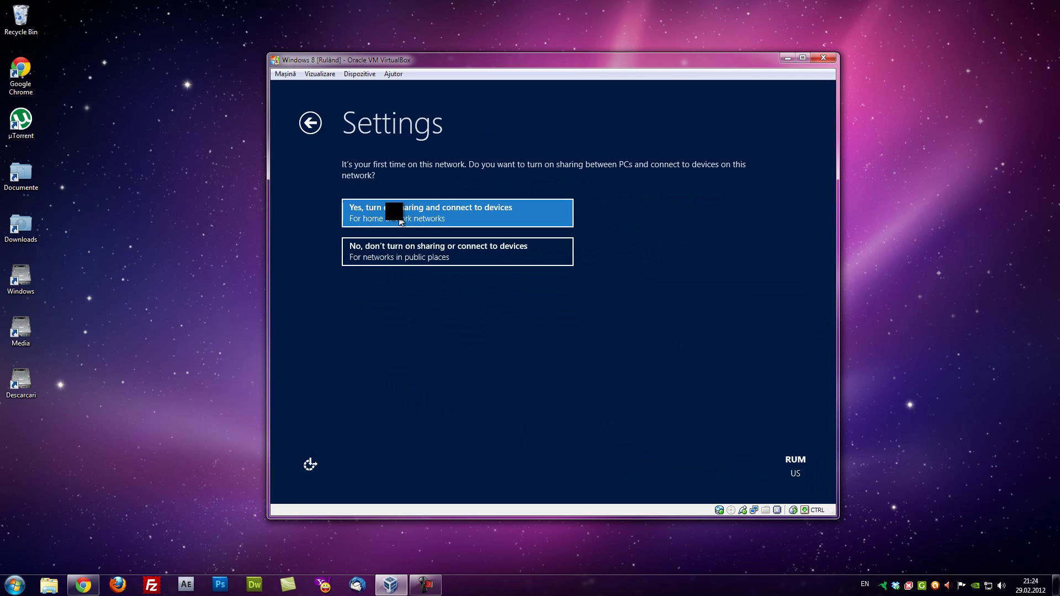
{"action": "left_click", "coordinate": [386, 246]}
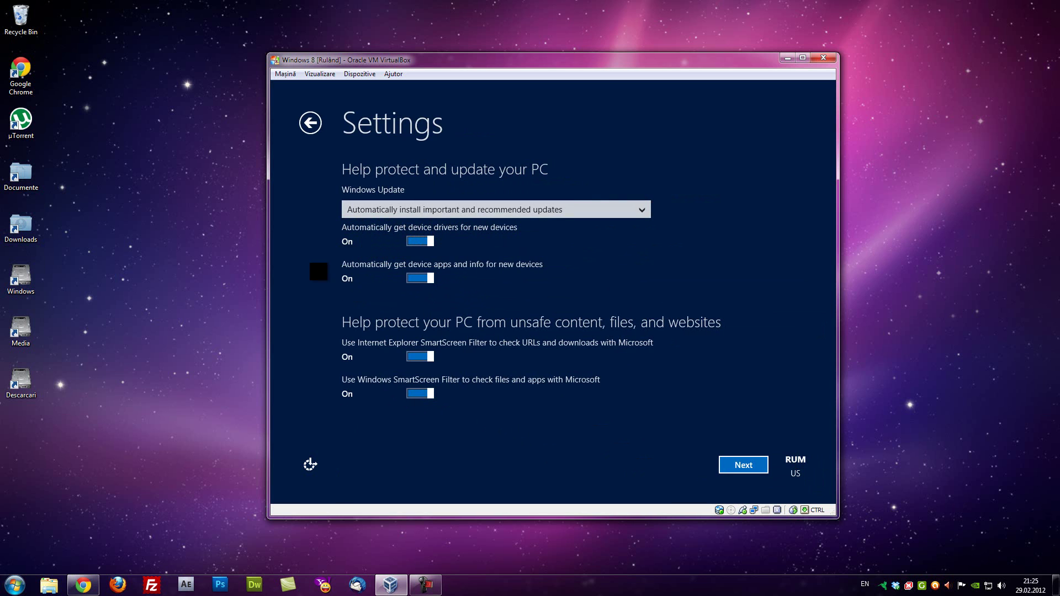
{"action": "left_click", "coordinate": [736, 467]}
{"action": "left_click", "coordinate": [752, 463]}
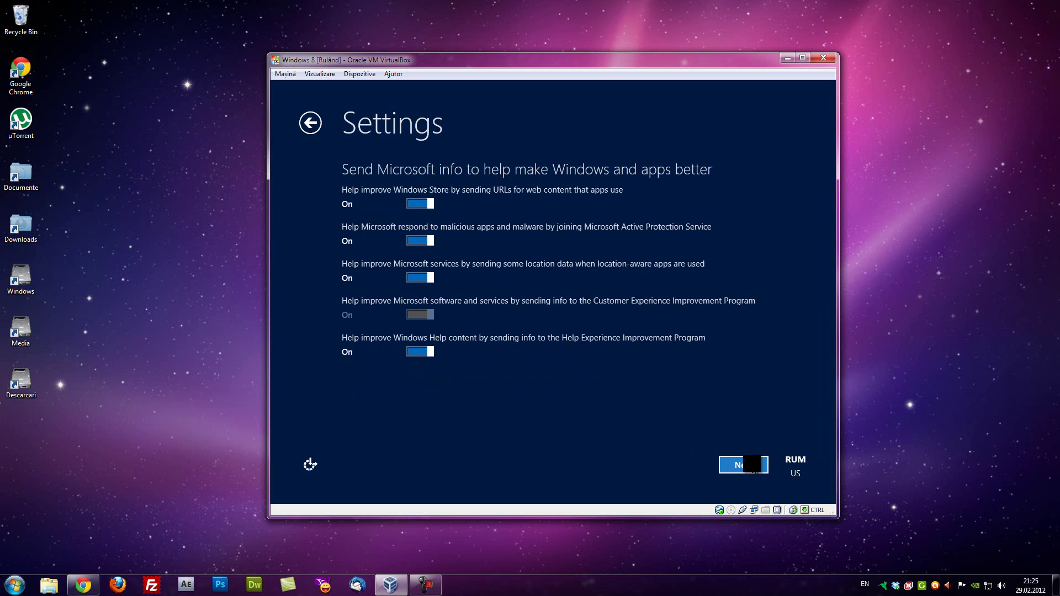
{"action": "left_click", "coordinate": [740, 464]}
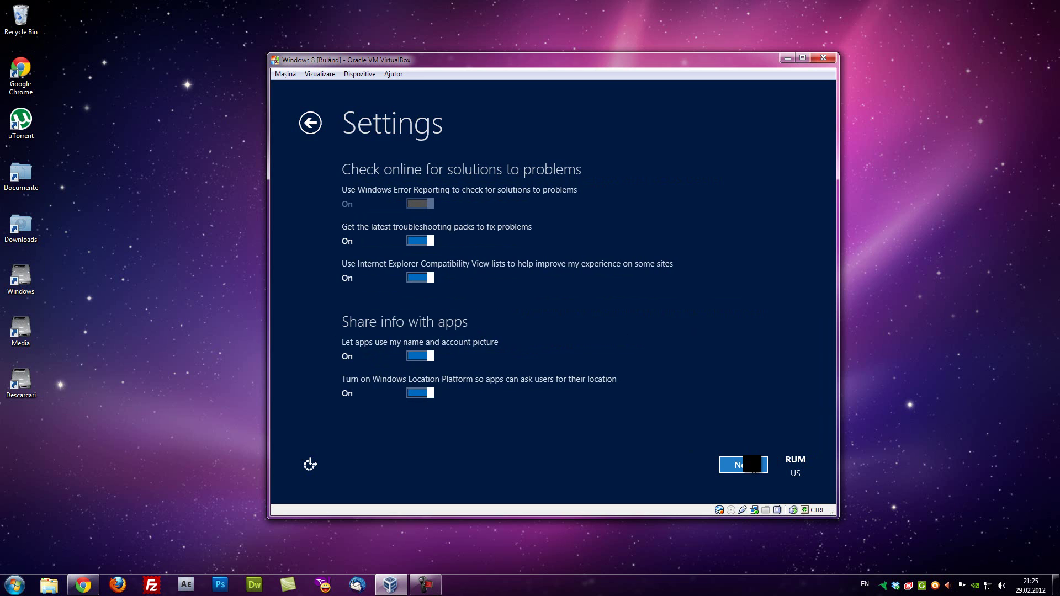
{"action": "left_click", "coordinate": [752, 464]}
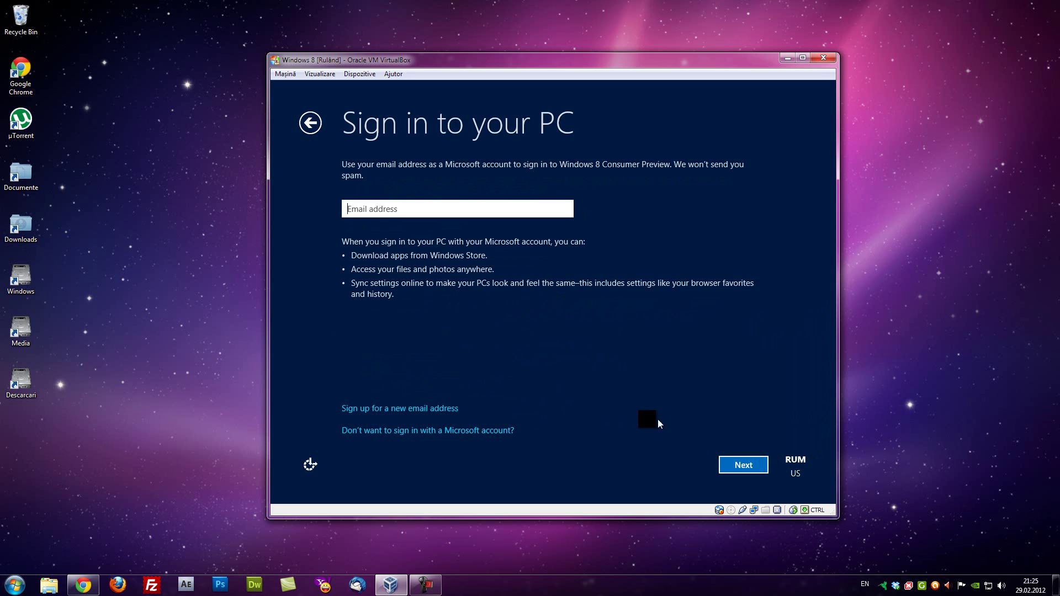
Enter the Microsoft account e-mail address and submit it
{"action": "left_click", "coordinate": [362, 207]}
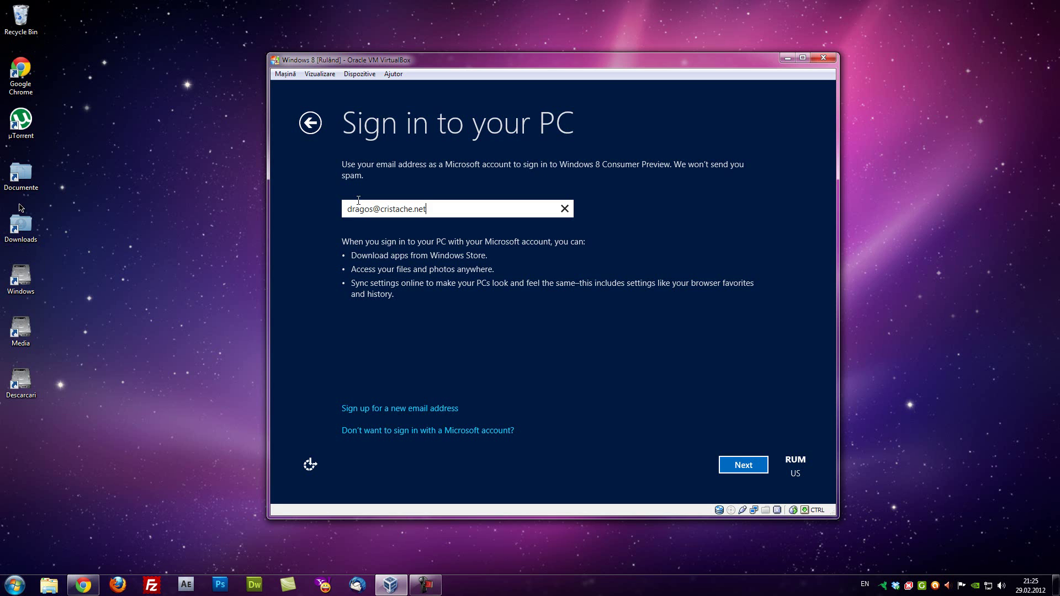
{"action": "left_click", "coordinate": [745, 462]}
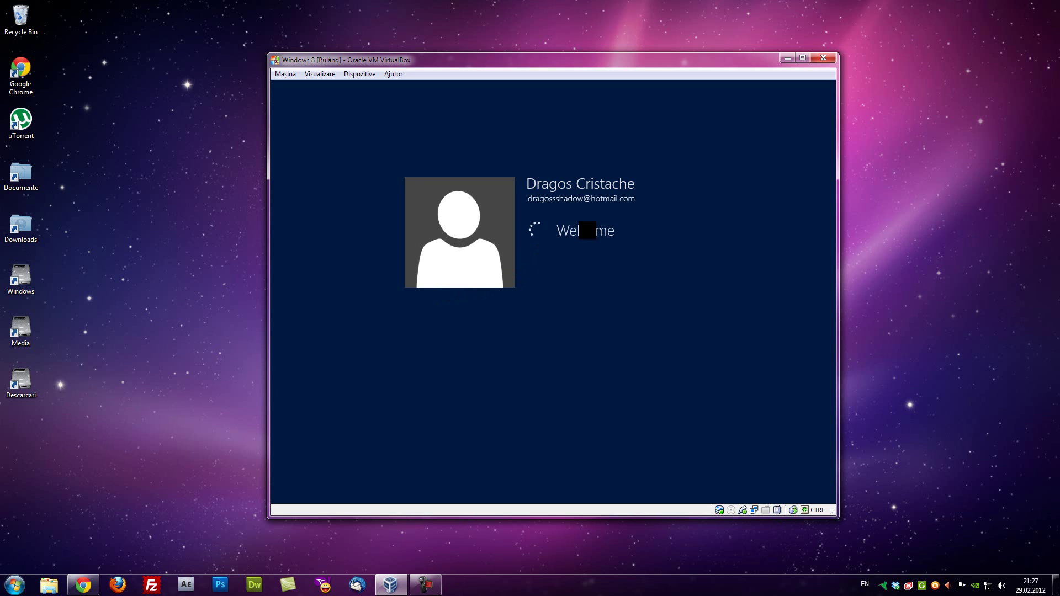
Try Devices > Install Guest Additions, then wait for Windows to reach the Start screen
{"action": "left_click", "coordinate": [320, 73]}
{"action": "mouse_move", "coordinate": [292, 77]}
{"action": "mouse_move", "coordinate": [369, 75]}
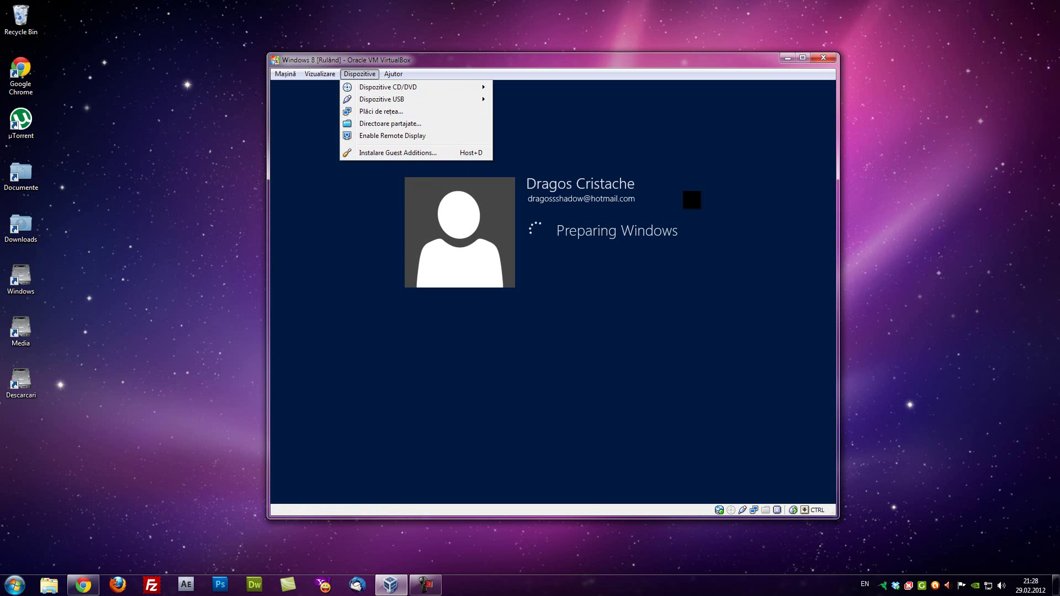
{"action": "left_click", "coordinate": [700, 189]}
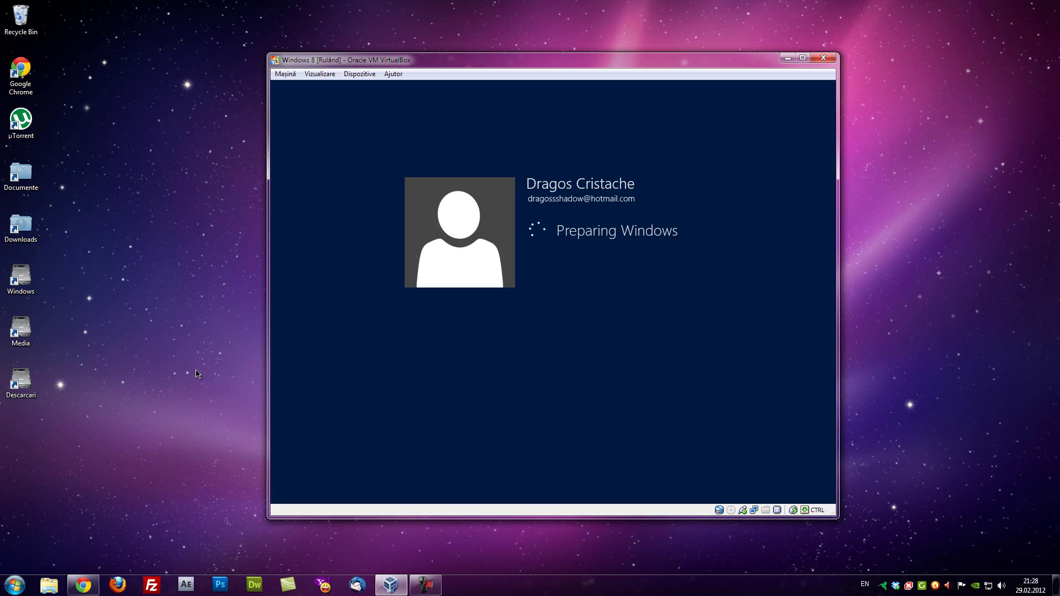
{"action": "left_click", "coordinate": [217, 366]}
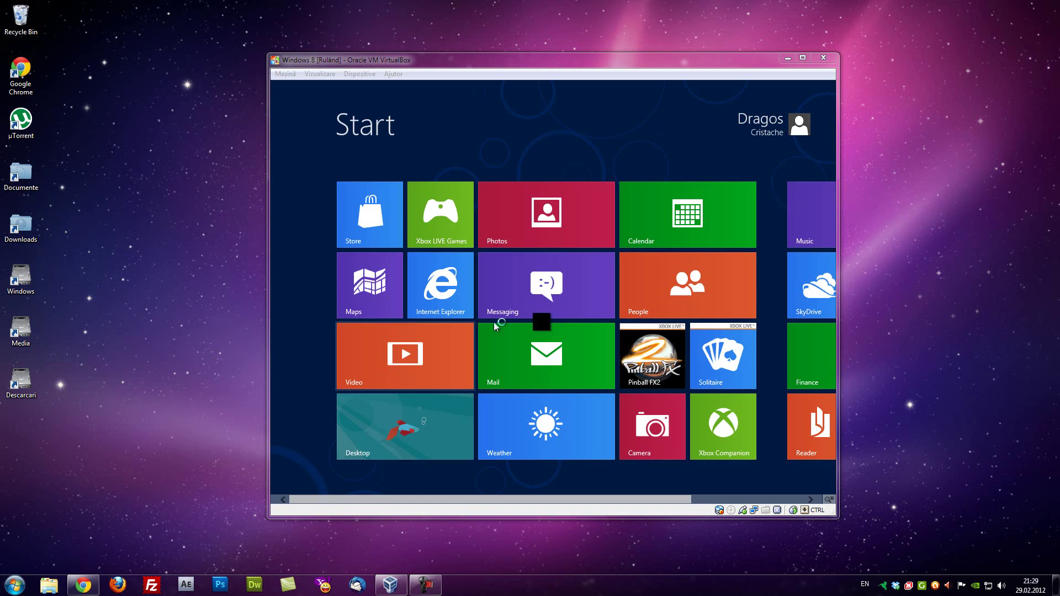
Maximize the VM window and switch from the Start screen to the Desktop tile
{"action": "left_click", "coordinate": [808, 61]}
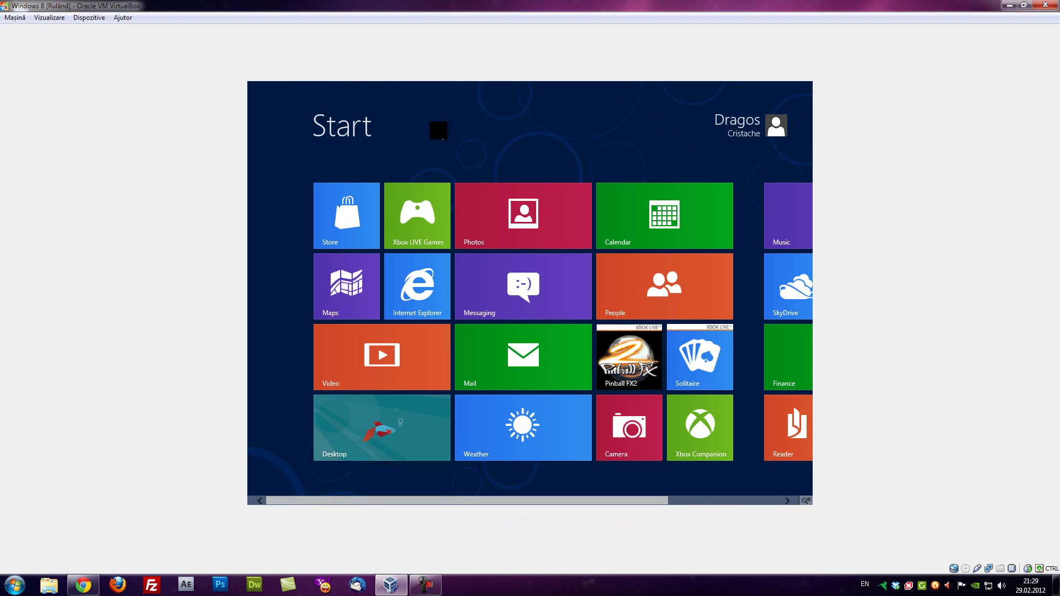
{"action": "right_click", "coordinate": [438, 130]}
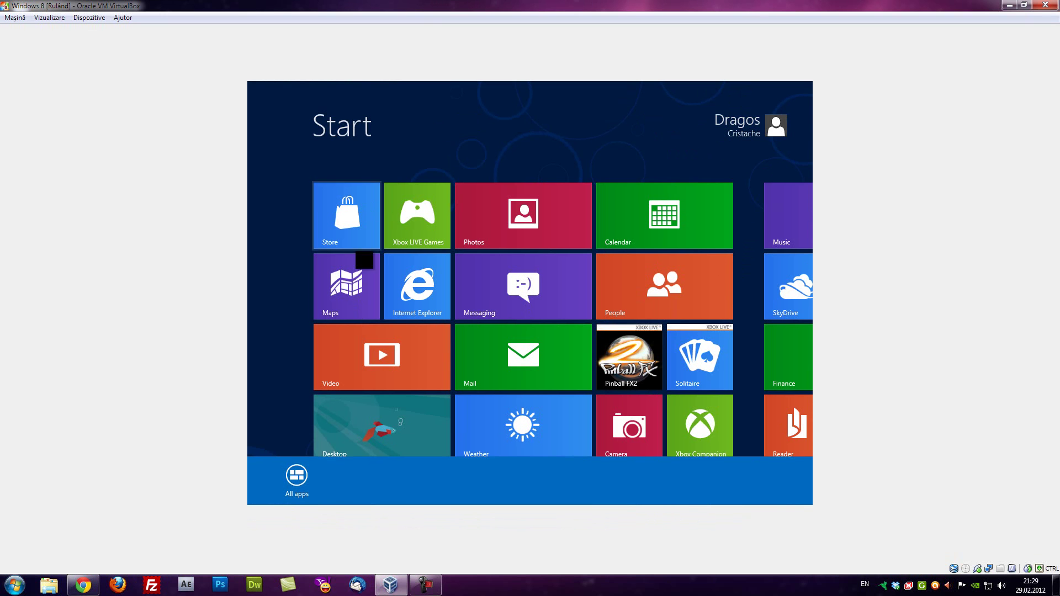
{"action": "left_click", "coordinate": [367, 430]}
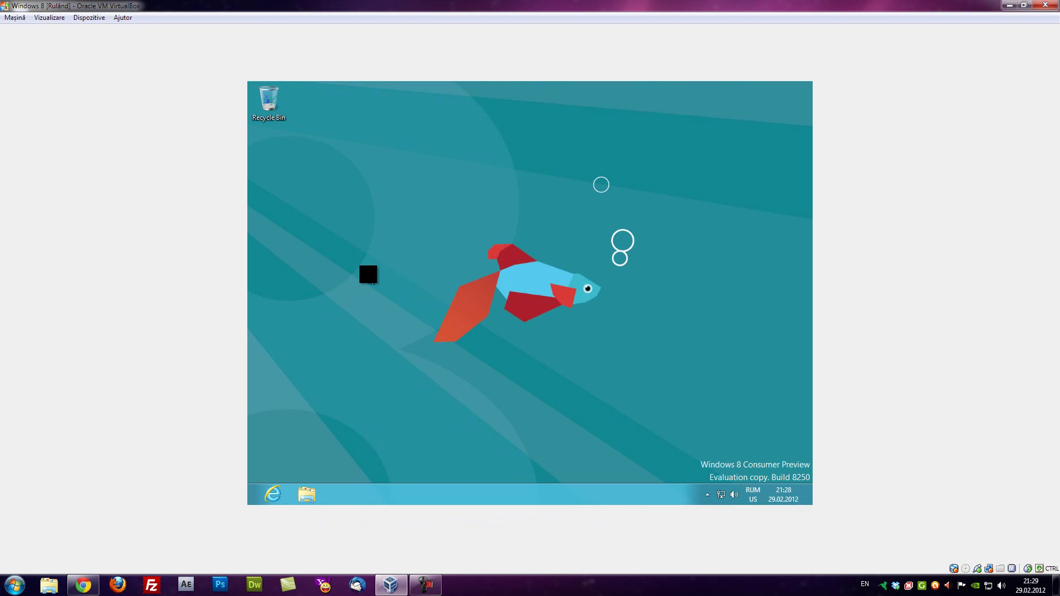
Preview 1280 × 1024 in Screen Resolution, cancel it, then insert the Guest Additions disc via Devices
{"action": "right_click", "coordinate": [367, 274]}
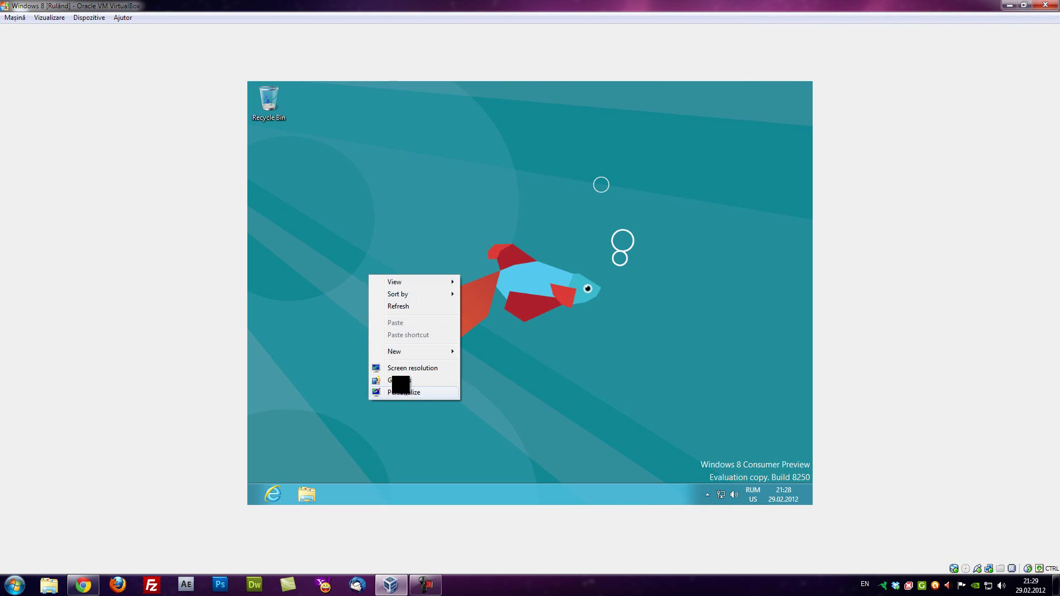
{"action": "left_click", "coordinate": [412, 367]}
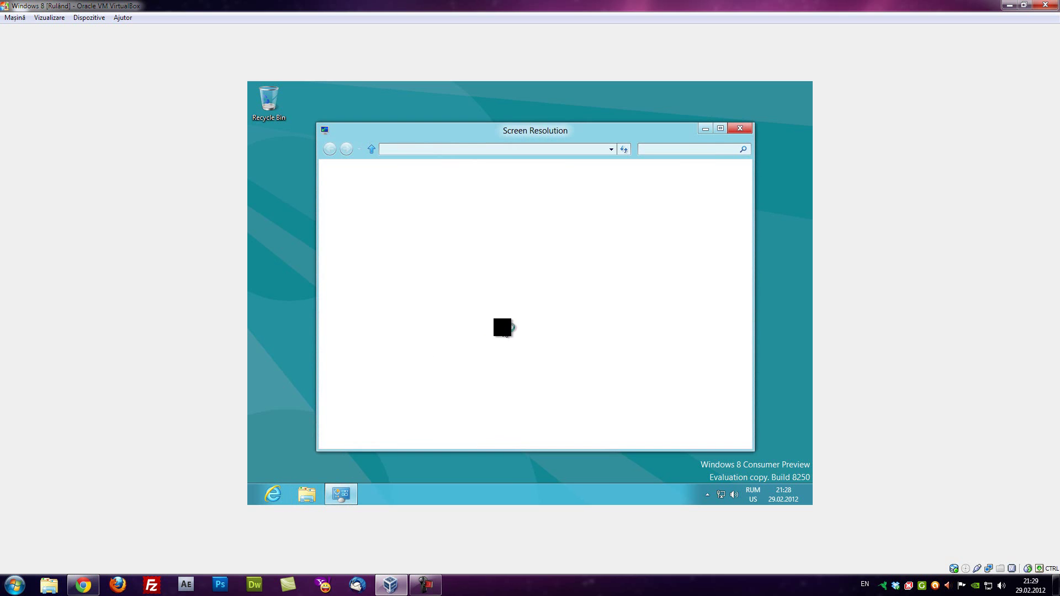
{"action": "left_click", "coordinate": [471, 285]}
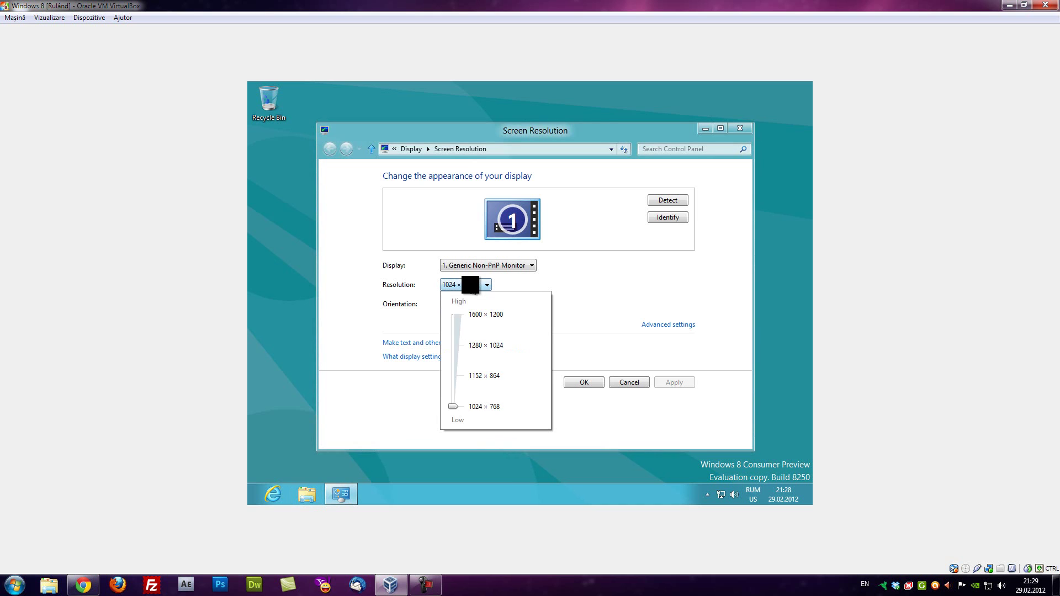
{"action": "left_click_drag", "start_coordinate": [446, 406], "coordinate": [457, 346]}
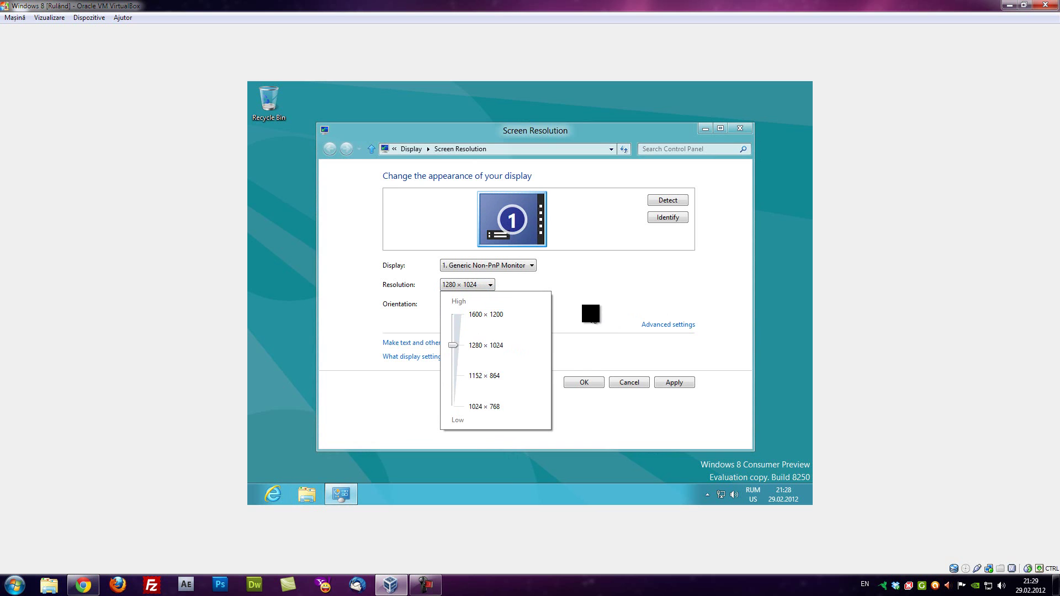
{"action": "left_click", "coordinate": [592, 313]}
{"action": "left_click", "coordinate": [629, 382]}
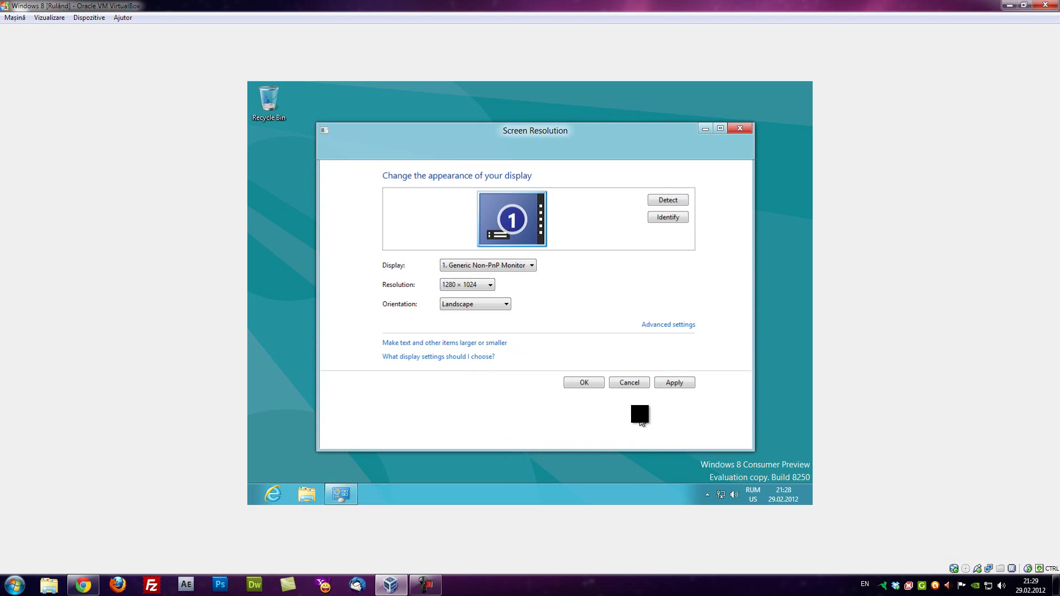
{"action": "left_click", "coordinate": [89, 17]}
{"action": "left_click", "coordinate": [104, 98]}
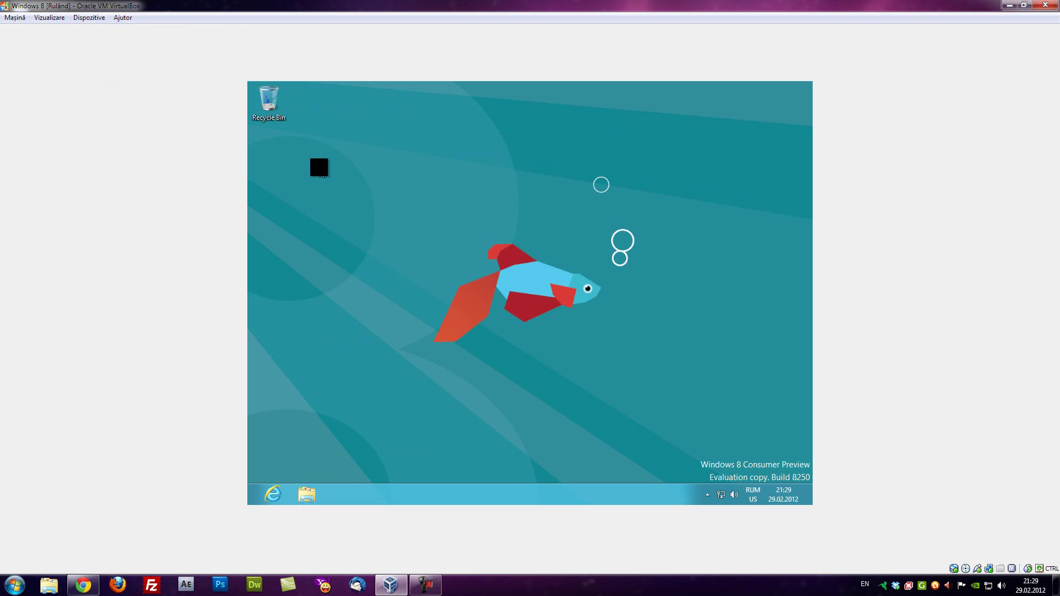
From Computer in File Explorer, run the Guest Additions installer on CD Drive (D:), approving UAC and dismissing its notice
{"action": "left_click", "coordinate": [307, 494]}
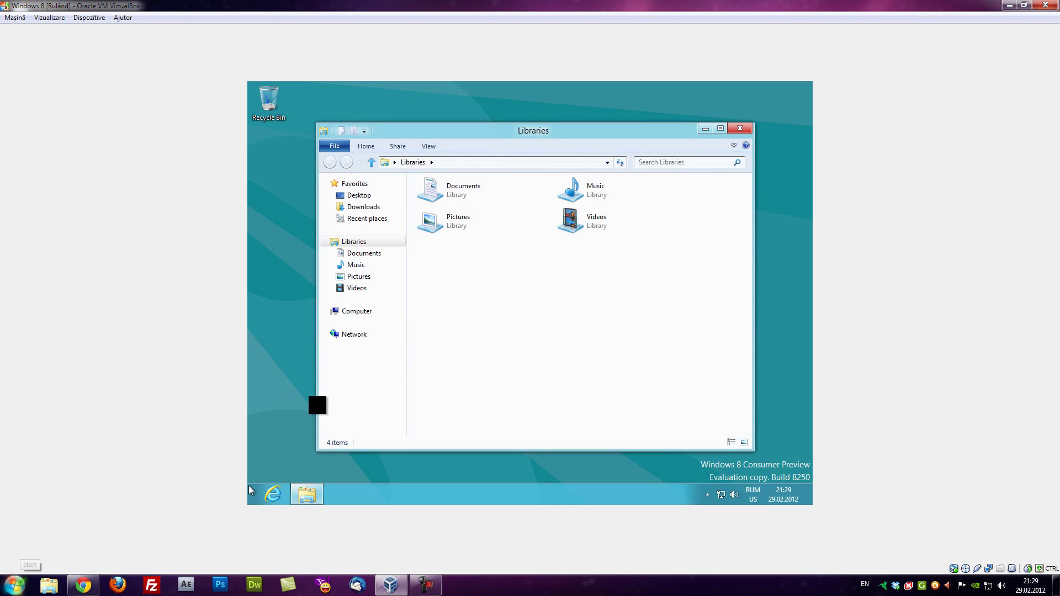
{"action": "left_click", "coordinate": [338, 312]}
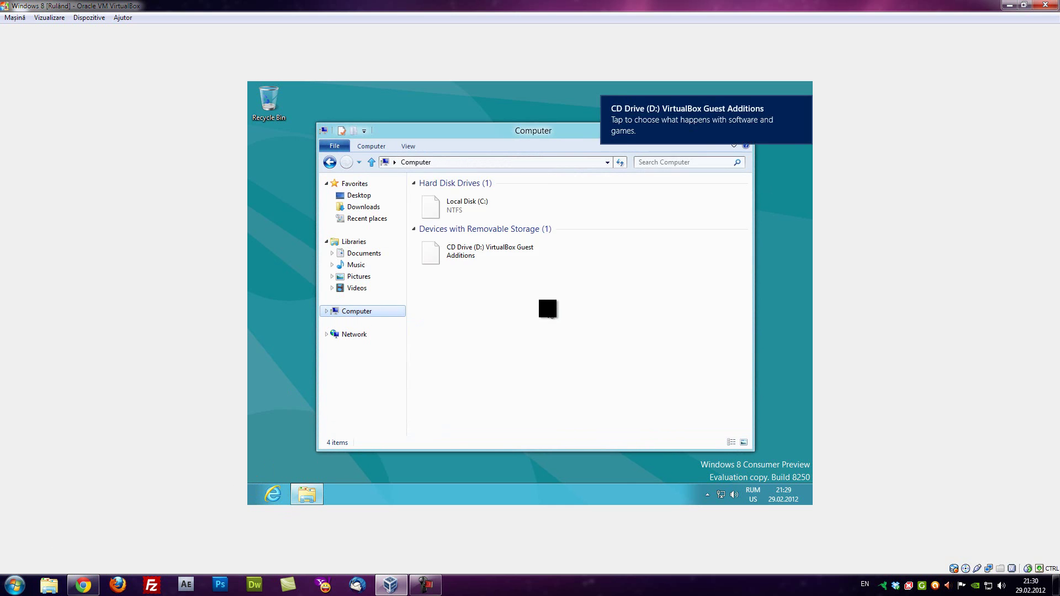
{"action": "left_click", "coordinate": [481, 254]}
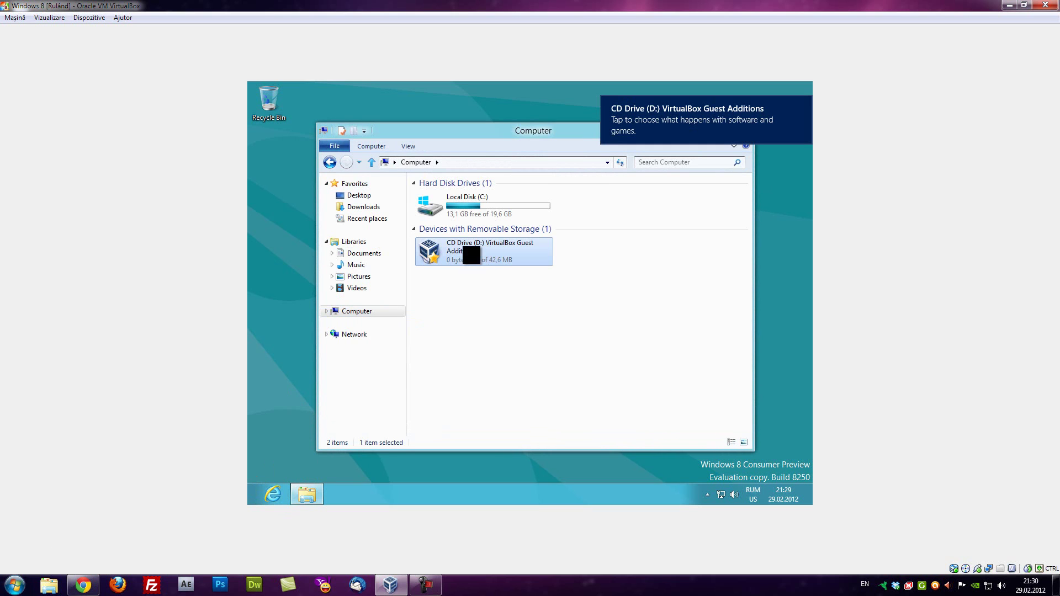
{"action": "double_click", "coordinate": [508, 256]}
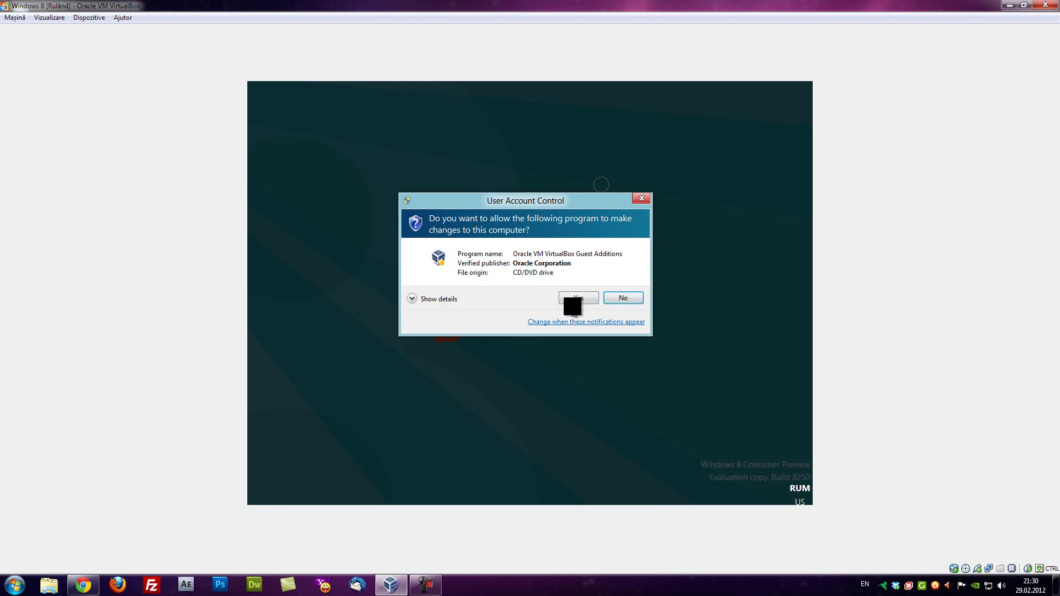
{"action": "left_click", "coordinate": [574, 303]}
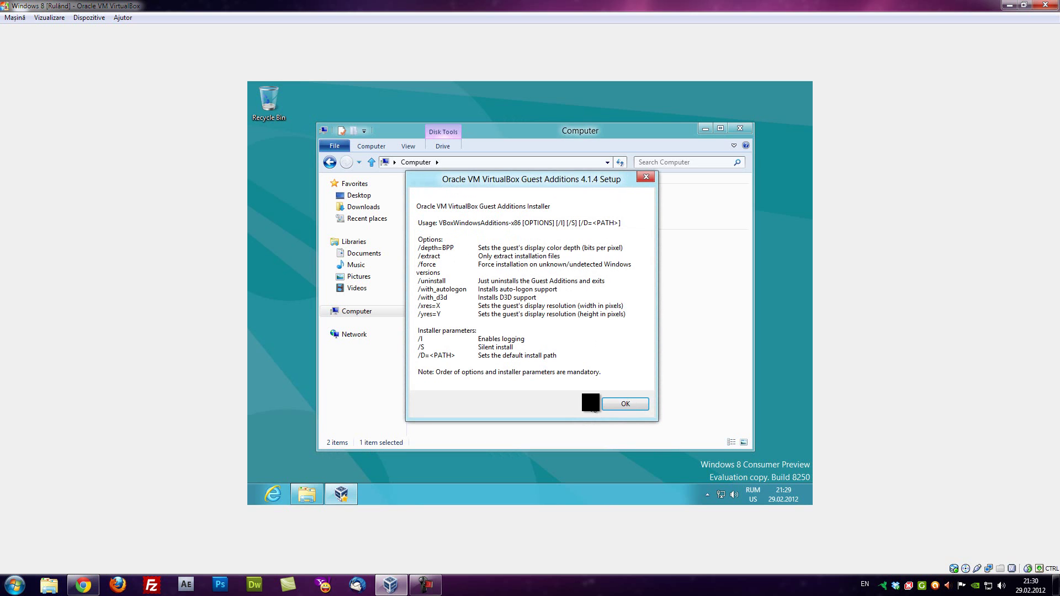
{"action": "left_click", "coordinate": [633, 402]}
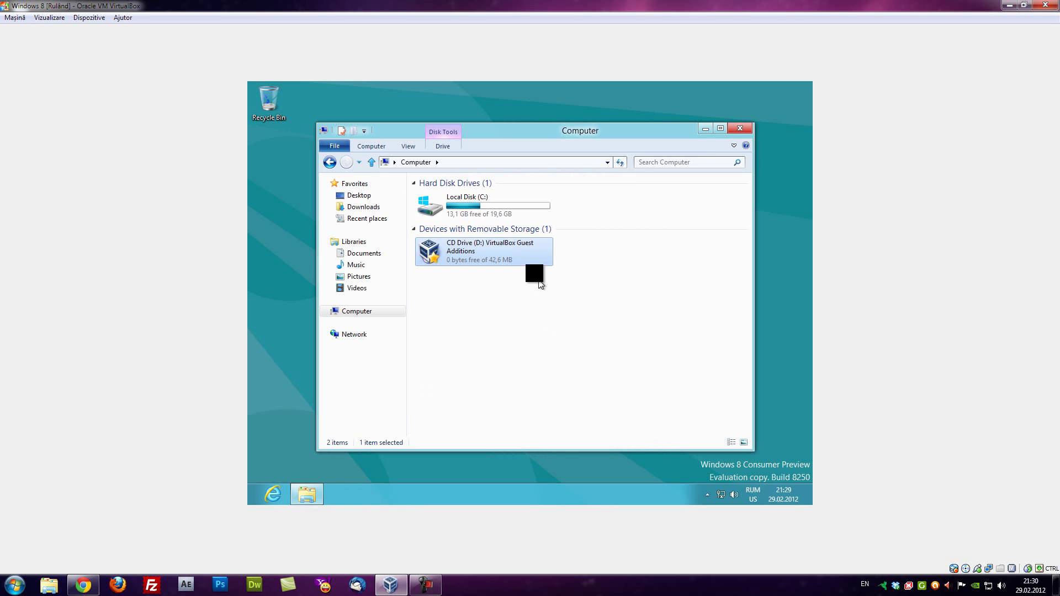
{"action": "left_click_drag", "start_coordinate": [548, 130], "coordinate": [550, 113]}
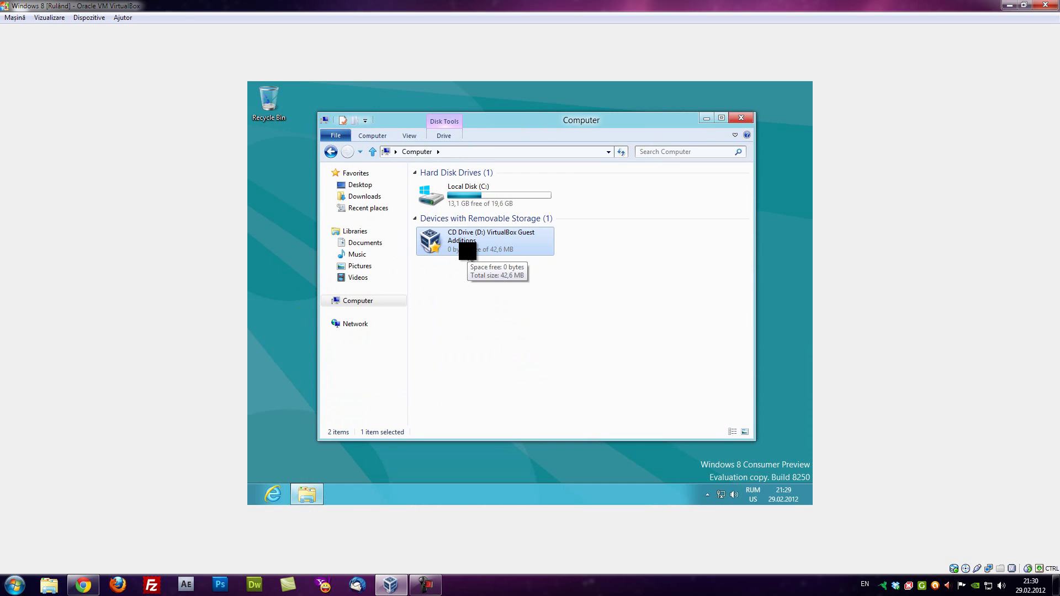
Open Task Manager from the taskbar, expand it to show all processes, then close it
{"action": "right_click", "coordinate": [467, 495]}
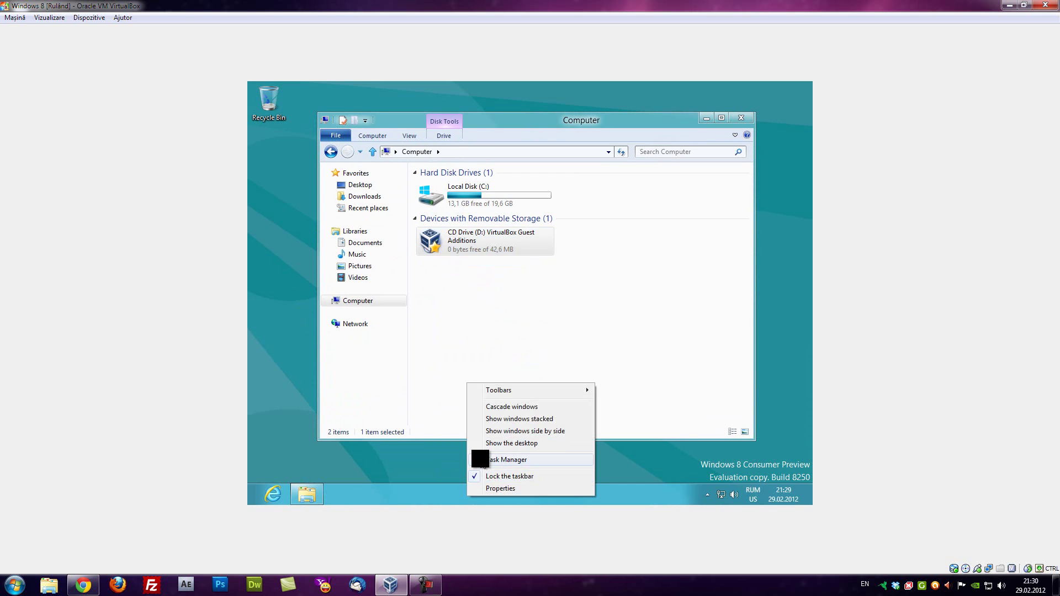
{"action": "left_click", "coordinate": [469, 459]}
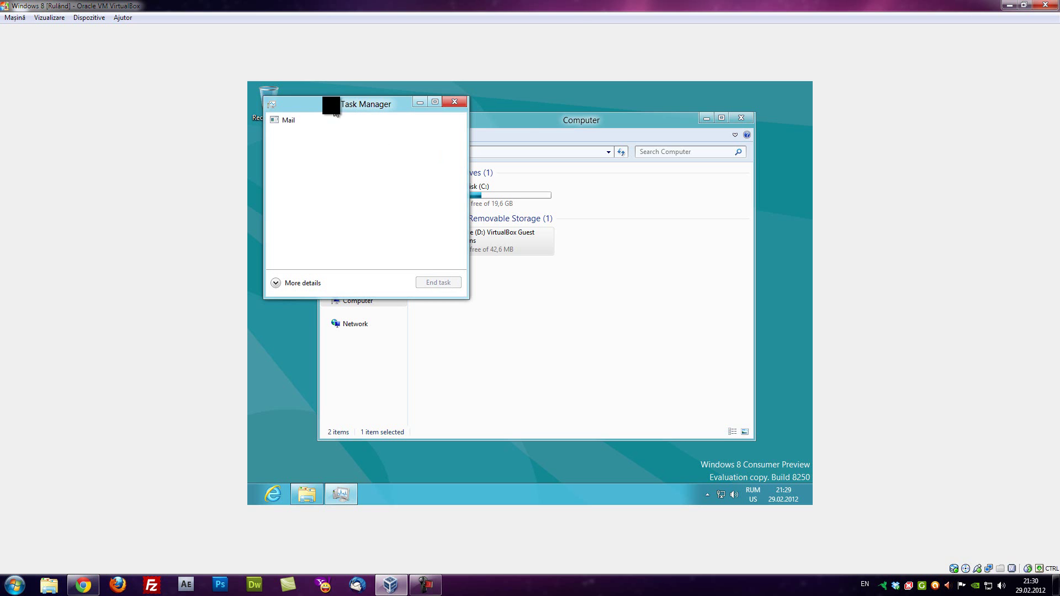
{"action": "left_click_drag", "start_coordinate": [287, 108], "coordinate": [497, 170]}
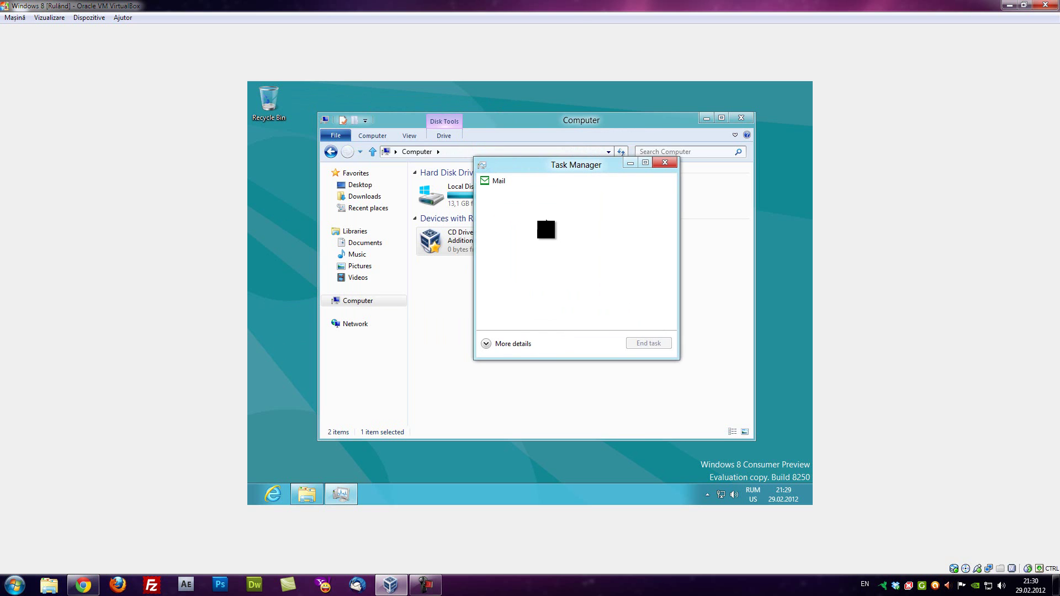
{"action": "left_click", "coordinate": [488, 345]}
{"action": "left_click_drag", "start_coordinate": [574, 160], "coordinate": [471, 89]}
{"action": "left_click_drag", "start_coordinate": [723, 177], "coordinate": [720, 357]}
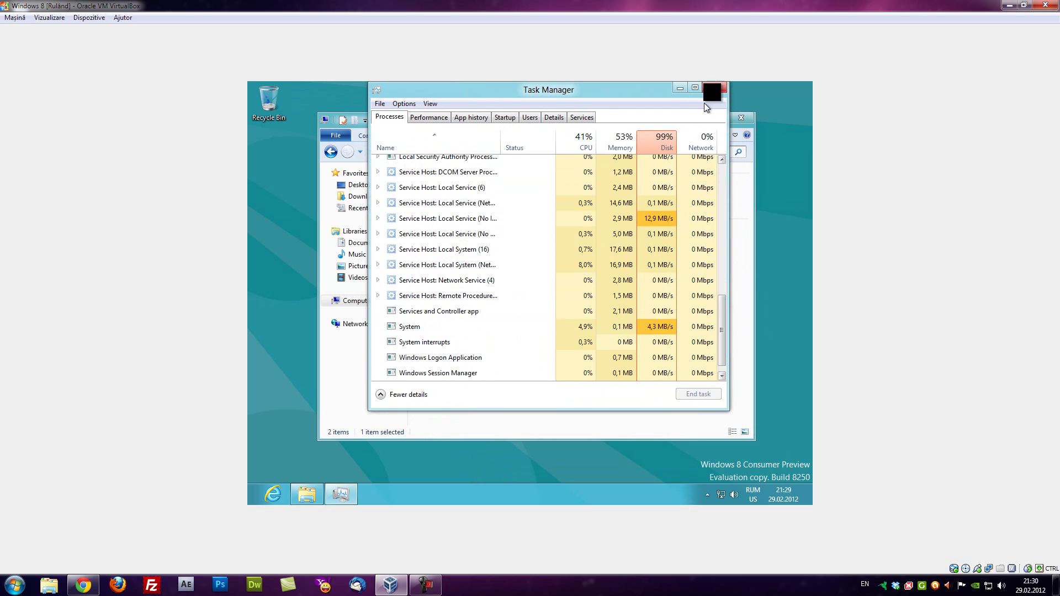
{"action": "left_click", "coordinate": [716, 87]}
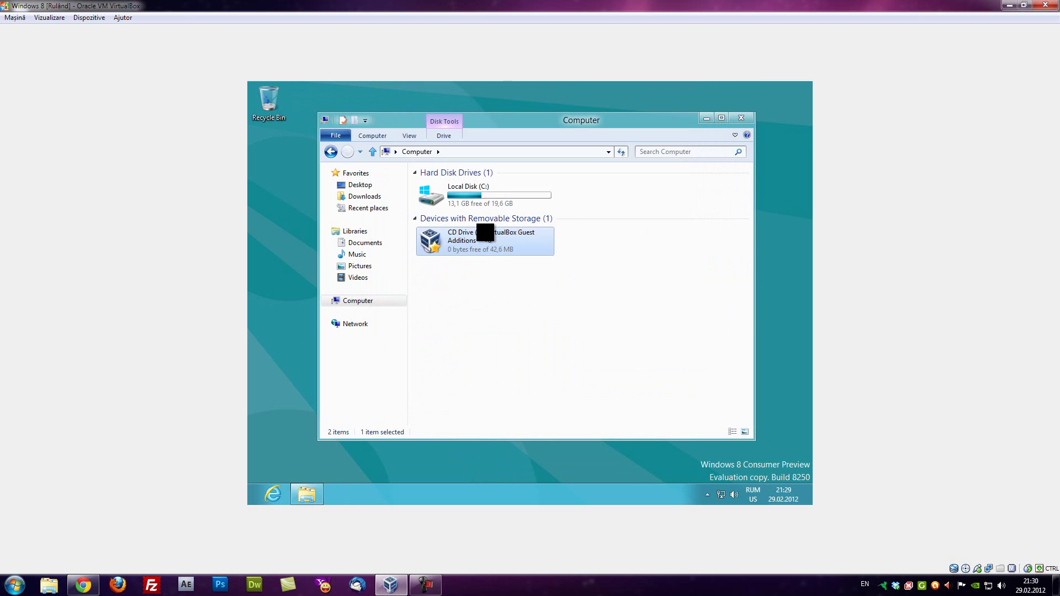
Rerun the Guest Additions installer from the CD drive, approve UAC, dismiss the usage notes, and close Computer
{"action": "double_click", "coordinate": [484, 232]}
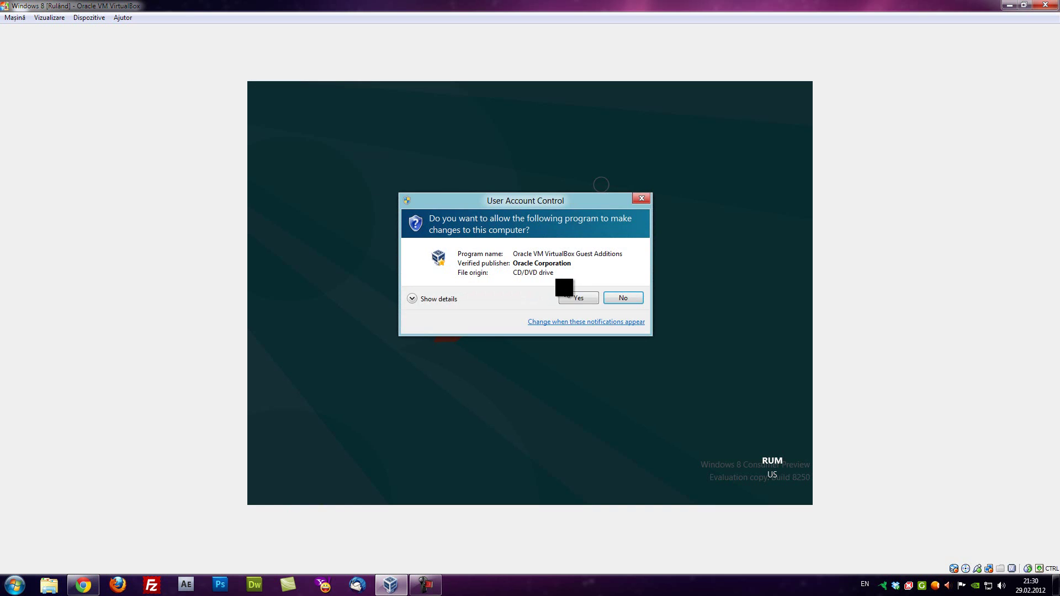
{"action": "left_click", "coordinate": [574, 298]}
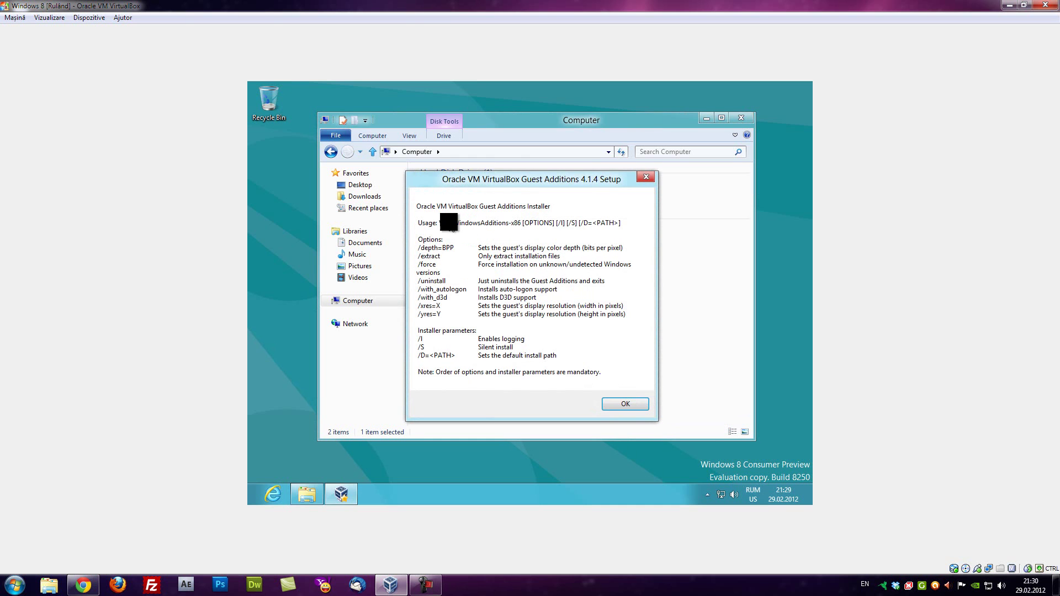
{"action": "left_click", "coordinate": [627, 405]}
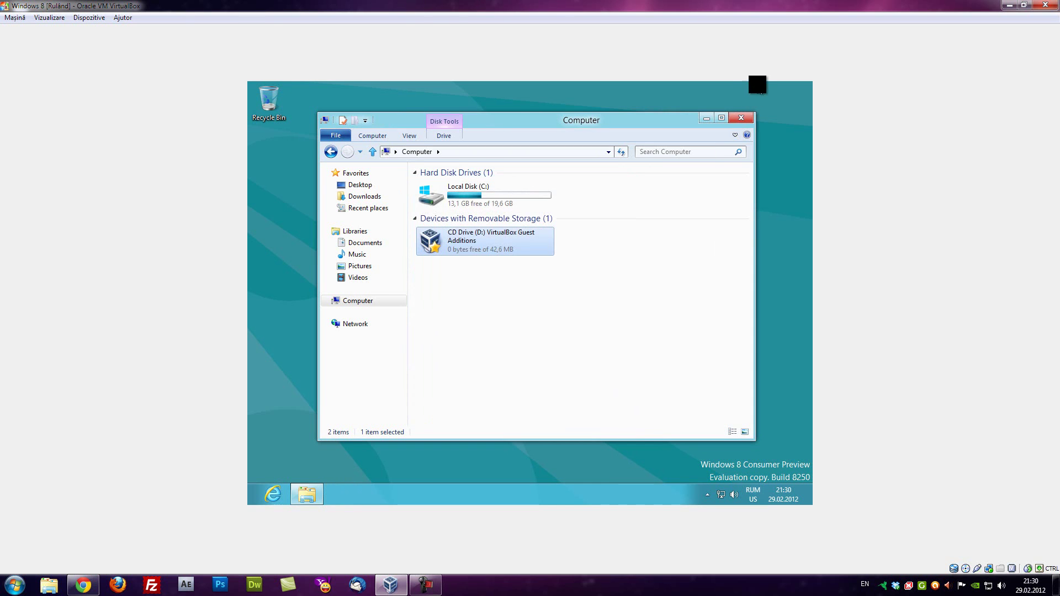
{"action": "left_click", "coordinate": [740, 118]}
Set the guest resolution to 1280 × 1024, keep the change, and re-maximize the VirtualBox window
{"action": "right_click", "coordinate": [540, 217]}
{"action": "left_click", "coordinate": [543, 309]}
{"action": "left_click", "coordinate": [458, 284]}
{"action": "left_click_drag", "start_coordinate": [452, 406], "coordinate": [452, 346]}
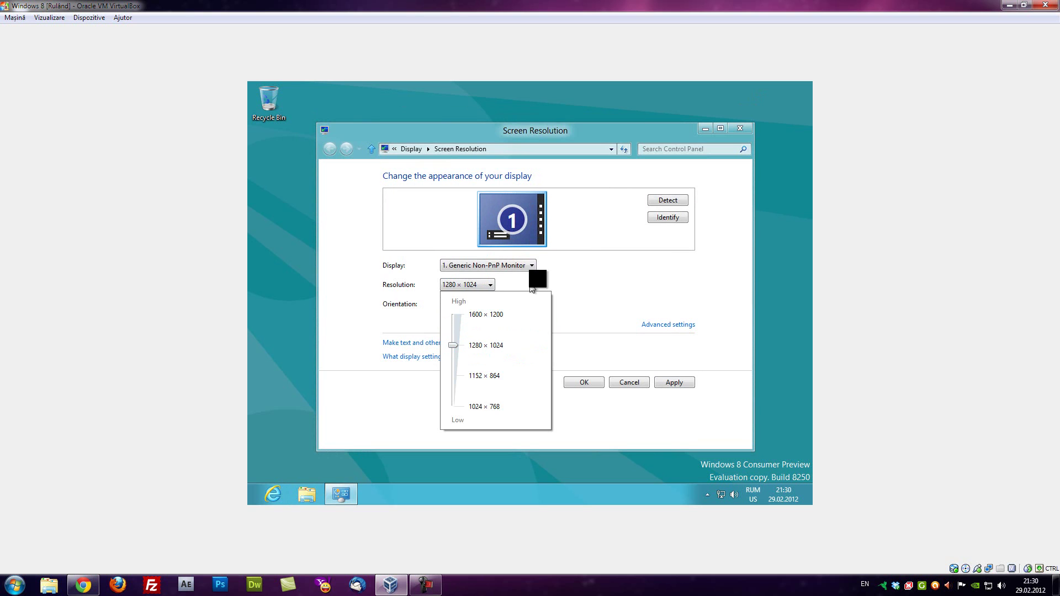
{"action": "left_click", "coordinate": [519, 271]}
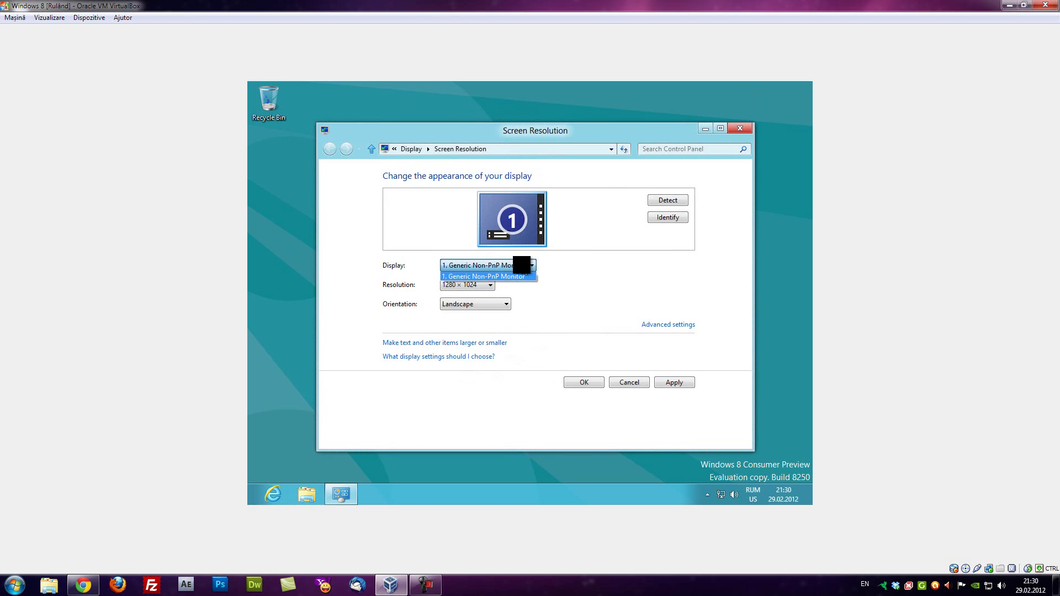
{"action": "left_click", "coordinate": [579, 382]}
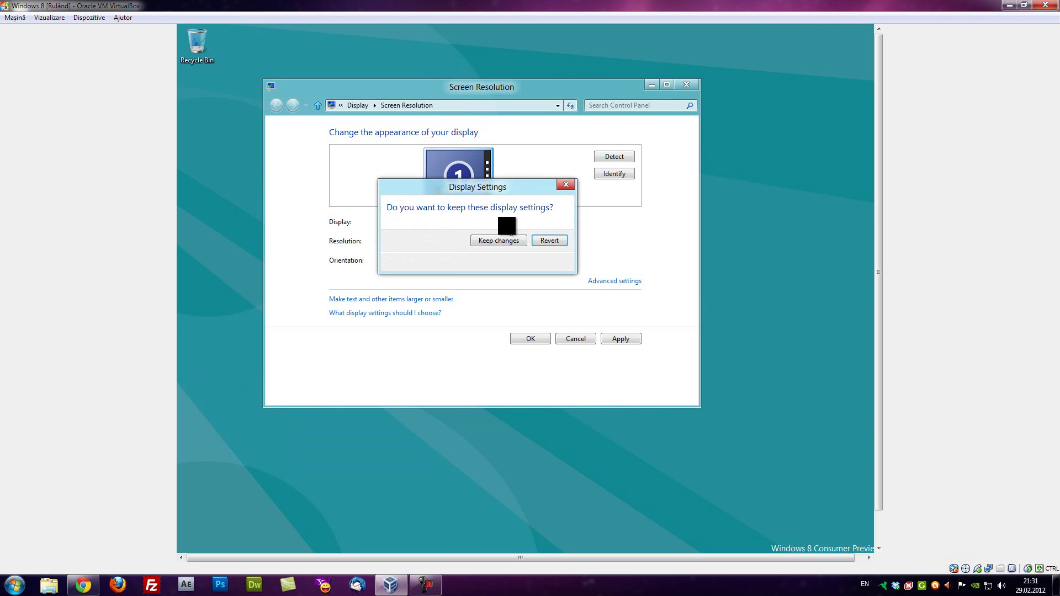
{"action": "left_click", "coordinate": [504, 243]}
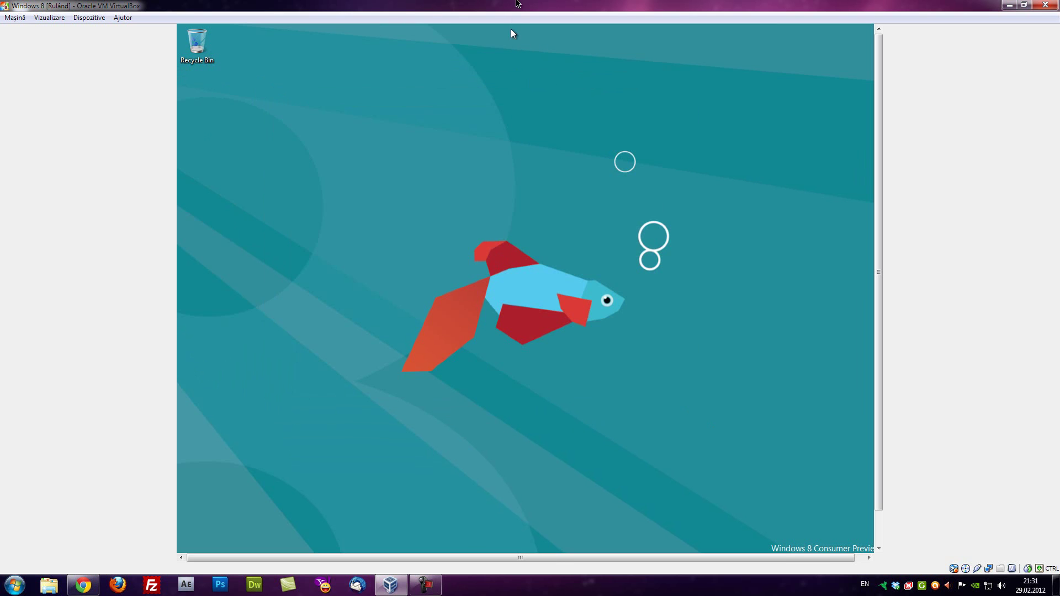
{"action": "double_click", "coordinate": [511, 10]}
{"action": "double_click", "coordinate": [492, 62]}
Switch the virtual machine to full screen with Host+F and bring up the Windows 8 Start screen
{"action": "key", "text": "ctrl+f"}
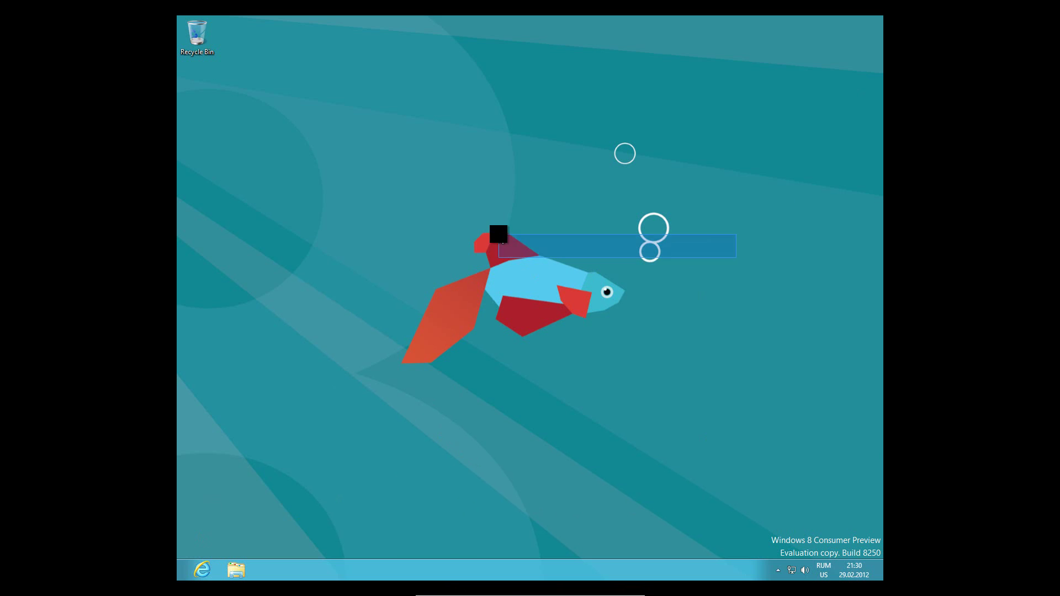
{"action": "key", "text": "super"}
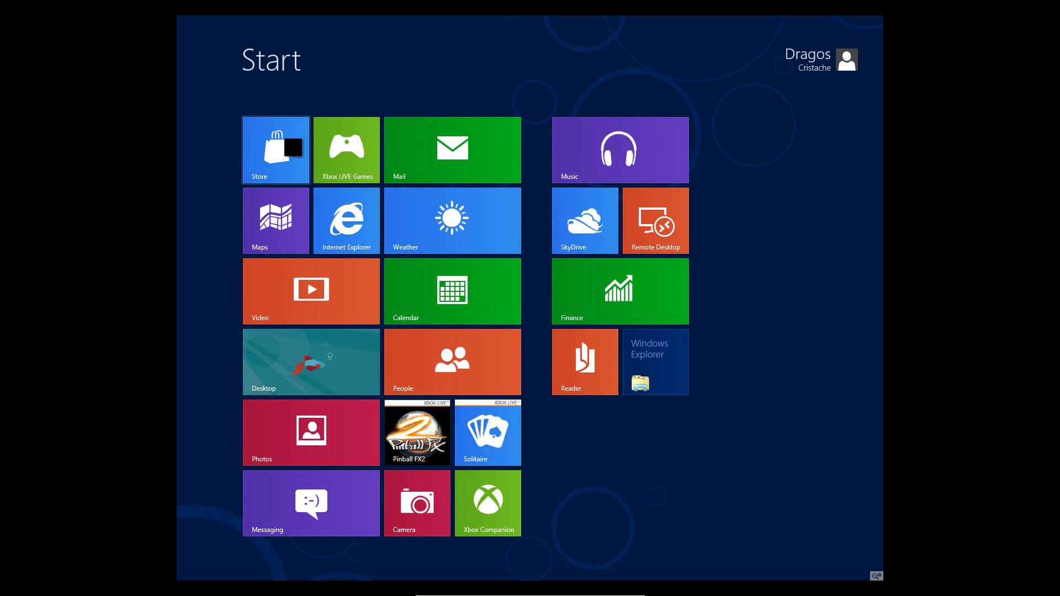
Open the Store app and browse sideways to the Social section
{"action": "left_click", "coordinate": [293, 146]}
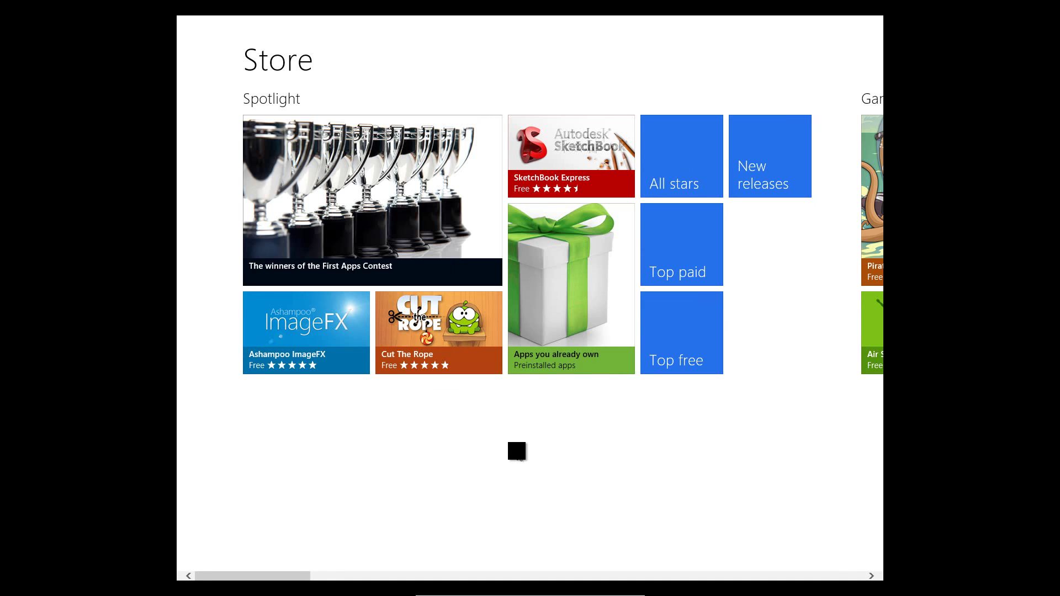
{"action": "scroll", "coordinate": [517, 451], "scroll_direction": "right", "scroll_amount": 1}
{"action": "scroll", "coordinate": [533, 464], "scroll_direction": "right", "scroll_amount": 2}
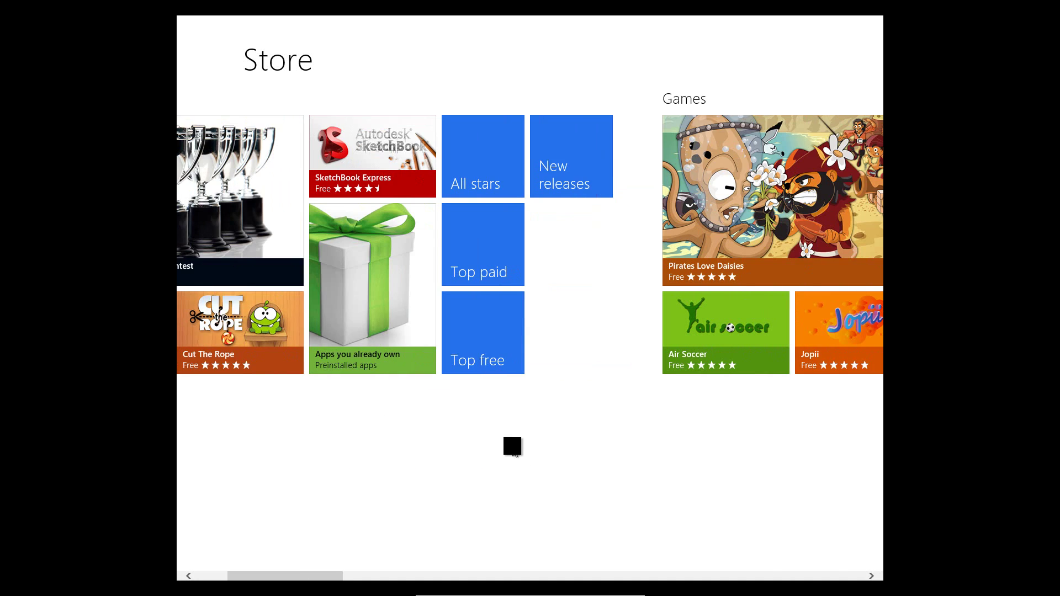
{"action": "scroll", "coordinate": [513, 441], "scroll_direction": "left", "scroll_amount": 3}
{"action": "scroll", "coordinate": [505, 435], "scroll_direction": "right", "scroll_amount": 1}
{"action": "scroll", "coordinate": [480, 424], "scroll_direction": "left", "scroll_amount": 1}
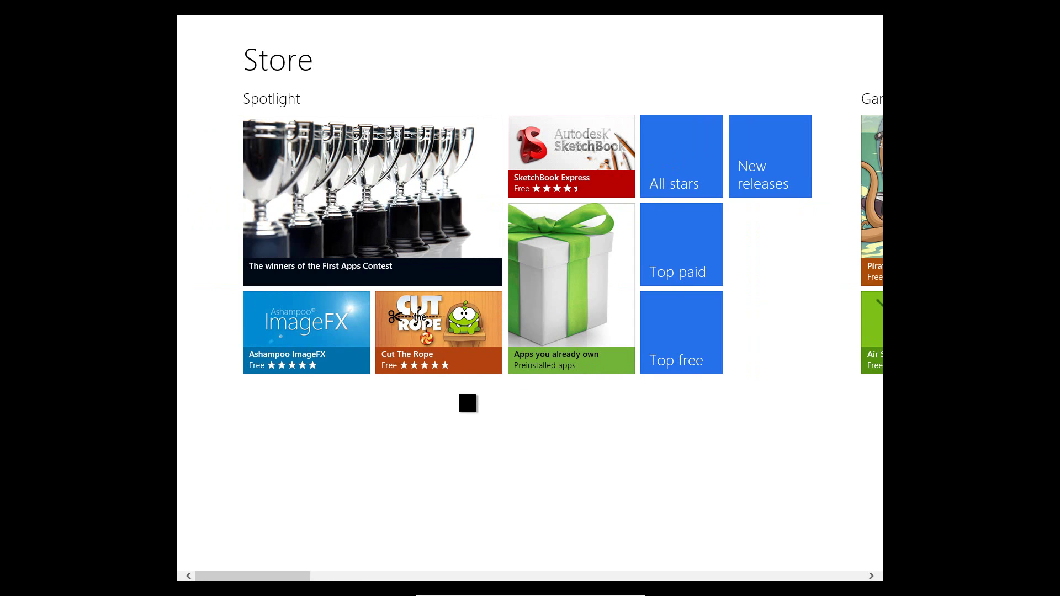
{"action": "scroll", "coordinate": [475, 408], "scroll_direction": "right", "scroll_amount": 8}
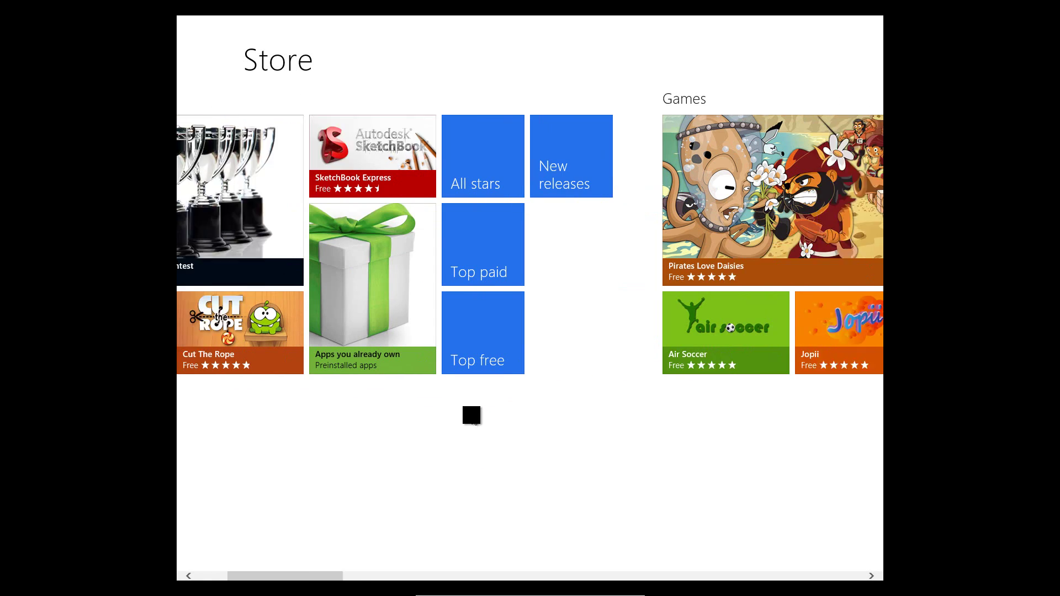
{"action": "scroll", "coordinate": [467, 411], "scroll_direction": "right", "scroll_amount": 2}
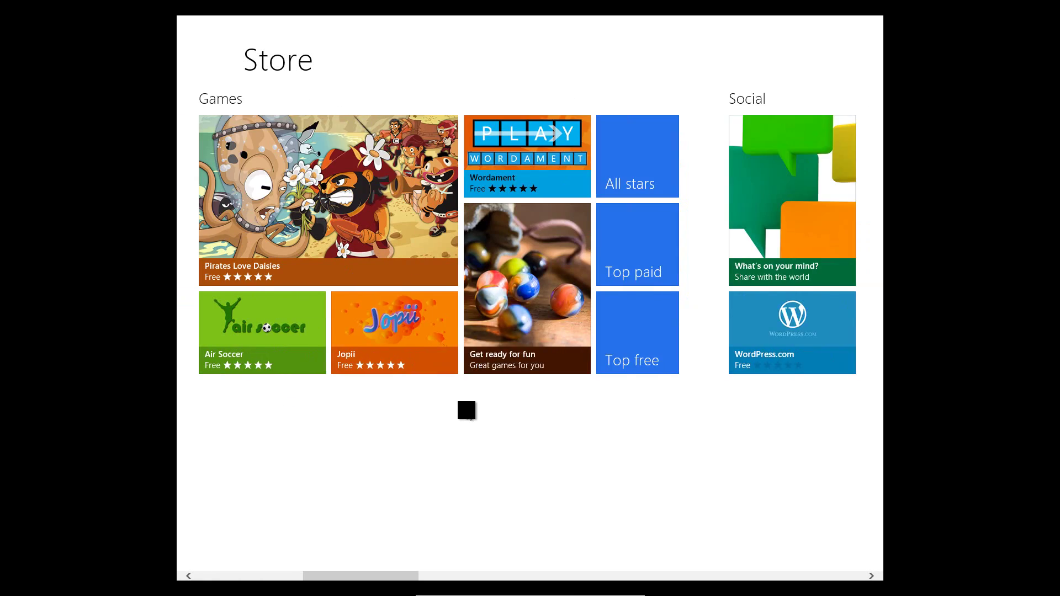
{"action": "scroll", "coordinate": [466, 410], "scroll_direction": "left", "scroll_amount": 1}
{"action": "scroll", "coordinate": [466, 410], "scroll_direction": "right", "scroll_amount": 7}
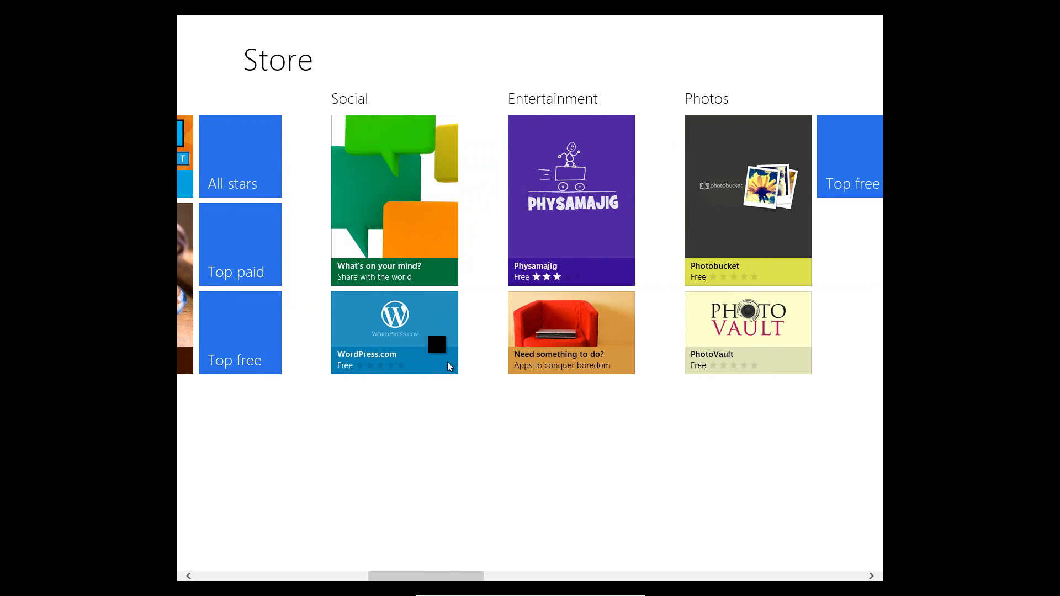
Install the free WordPress.com app and return to the Start screen
{"action": "left_click", "coordinate": [415, 323]}
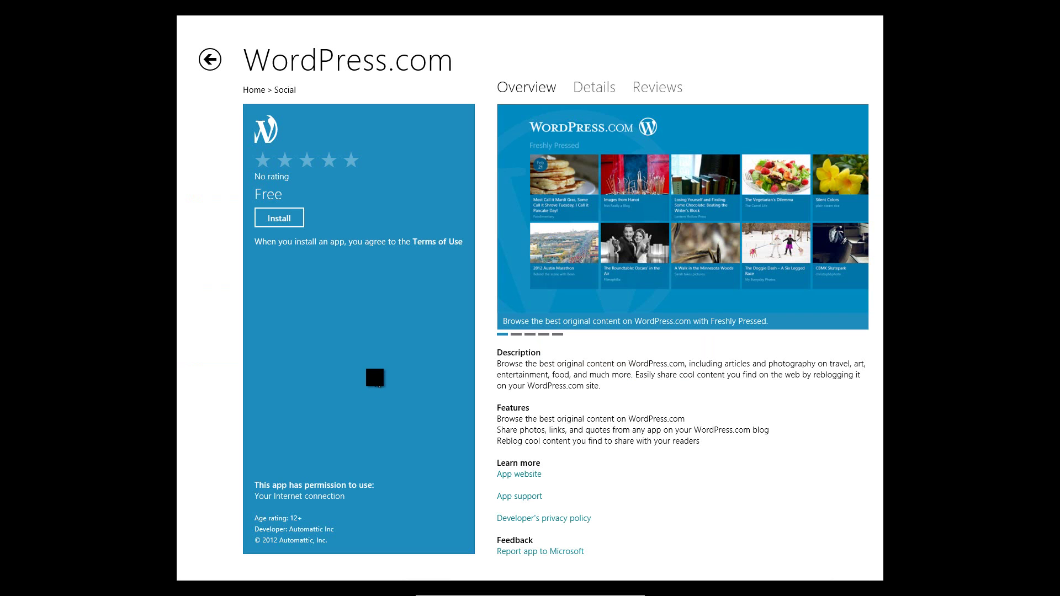
{"action": "left_click", "coordinate": [277, 212]}
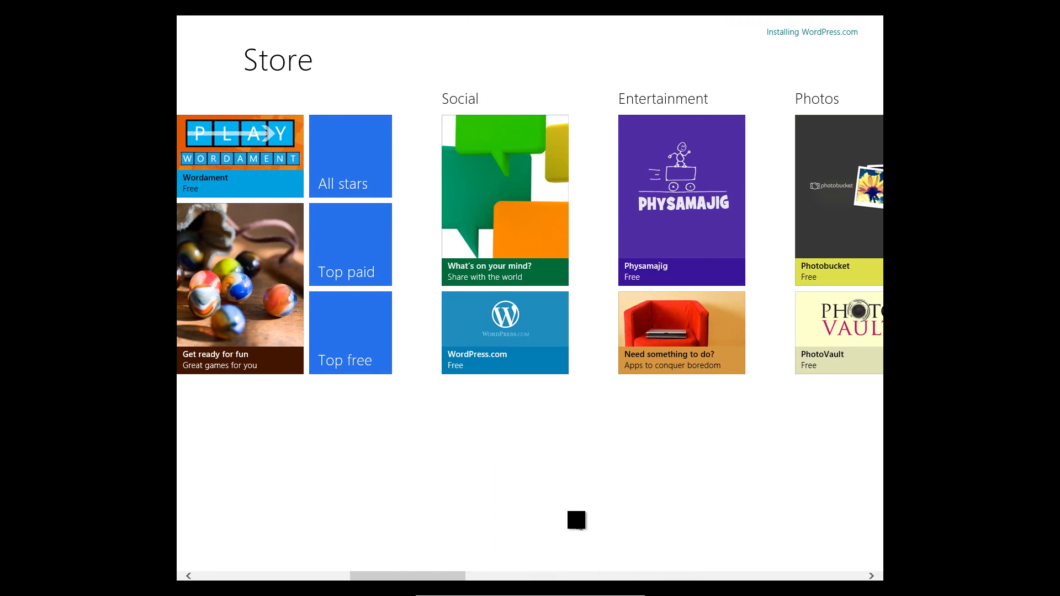
{"action": "key", "text": "super"}
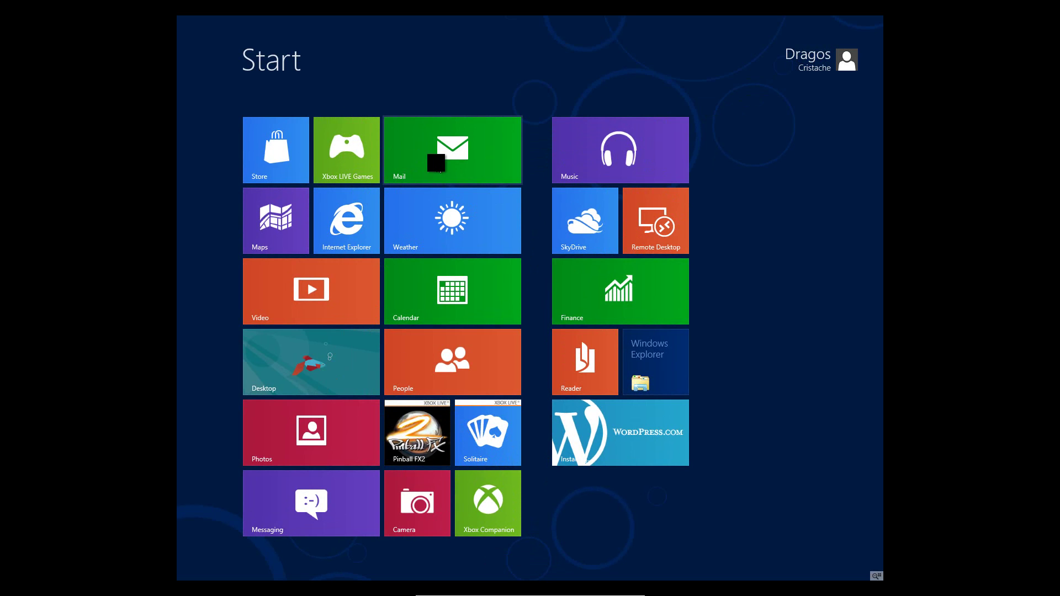
{"action": "left_click", "coordinate": [258, 218]}
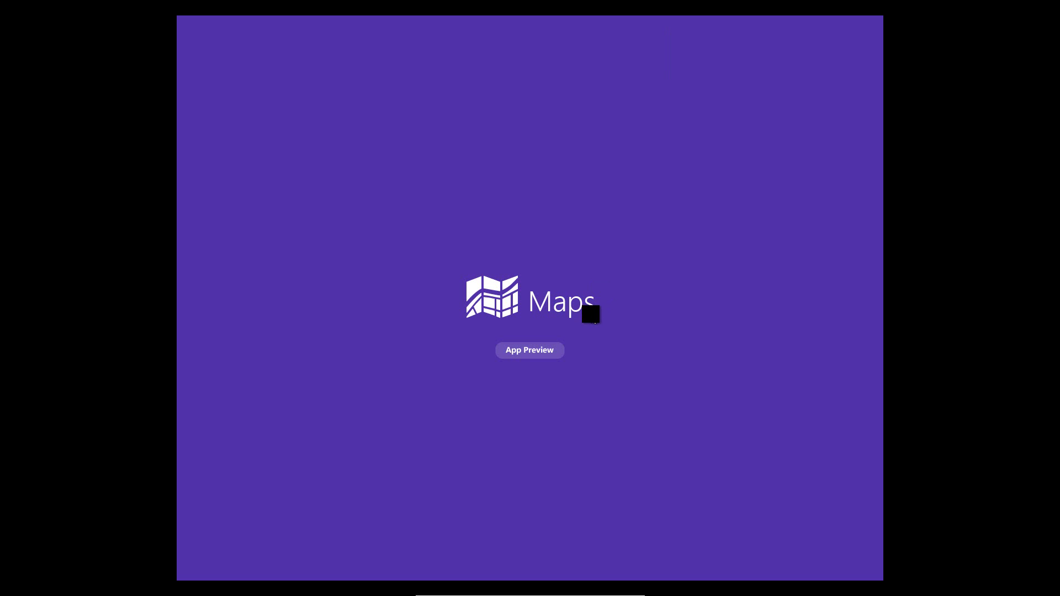
{"action": "key", "text": "super"}
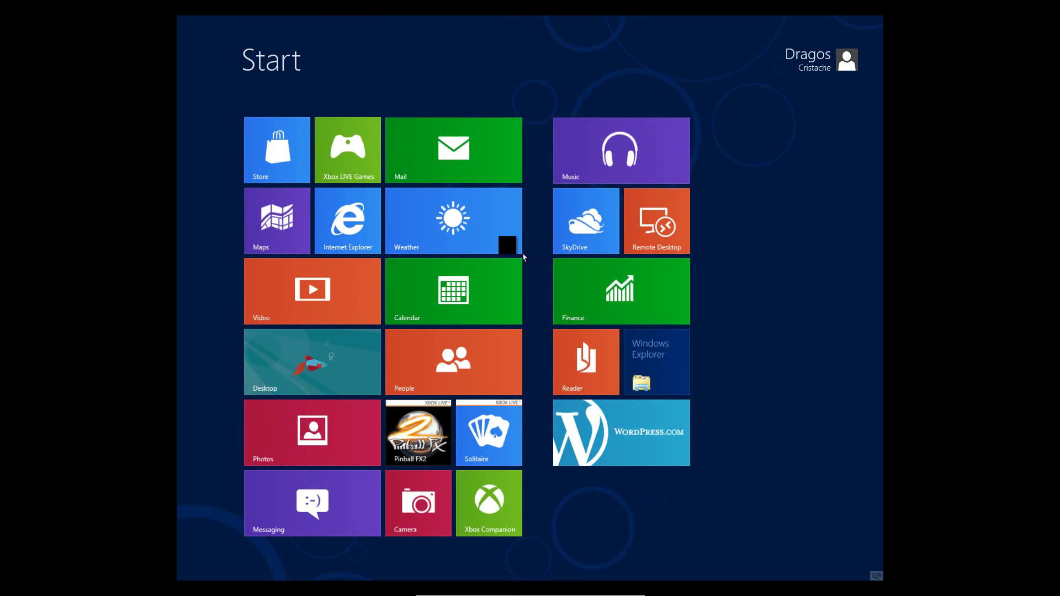
{"action": "left_click", "coordinate": [396, 131]}
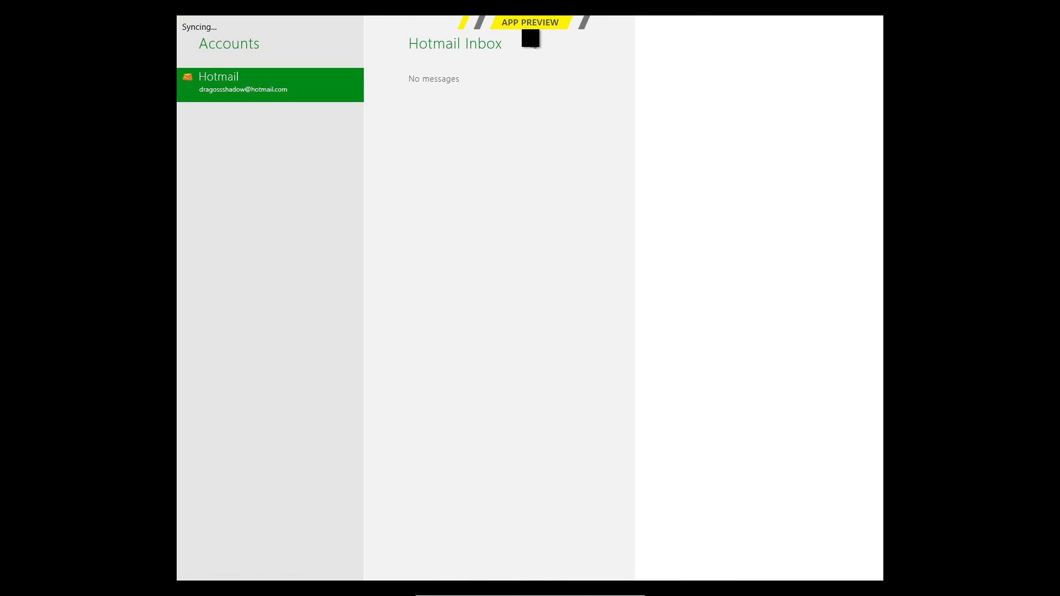
{"action": "key", "text": "super"}
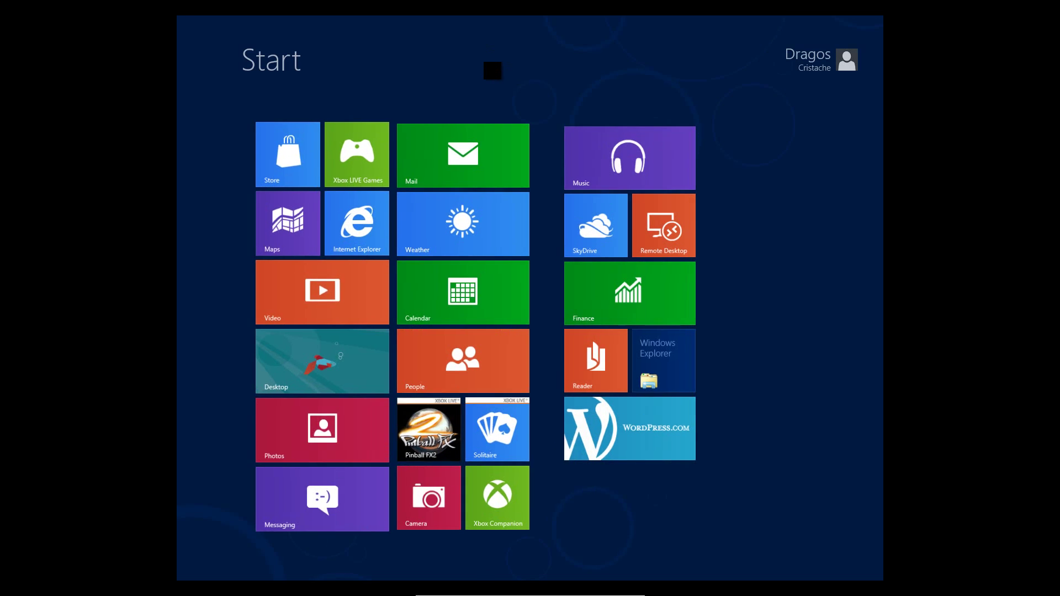
Open the Weather app, allow it to use the location, and go back to the Start screen
{"action": "left_click", "coordinate": [425, 213]}
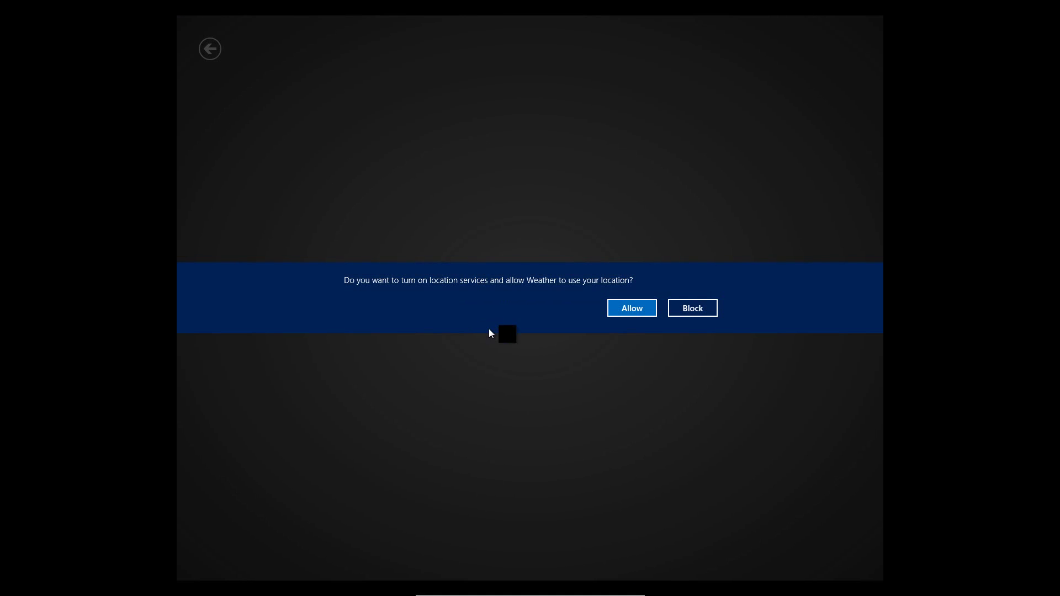
{"action": "left_click", "coordinate": [633, 312]}
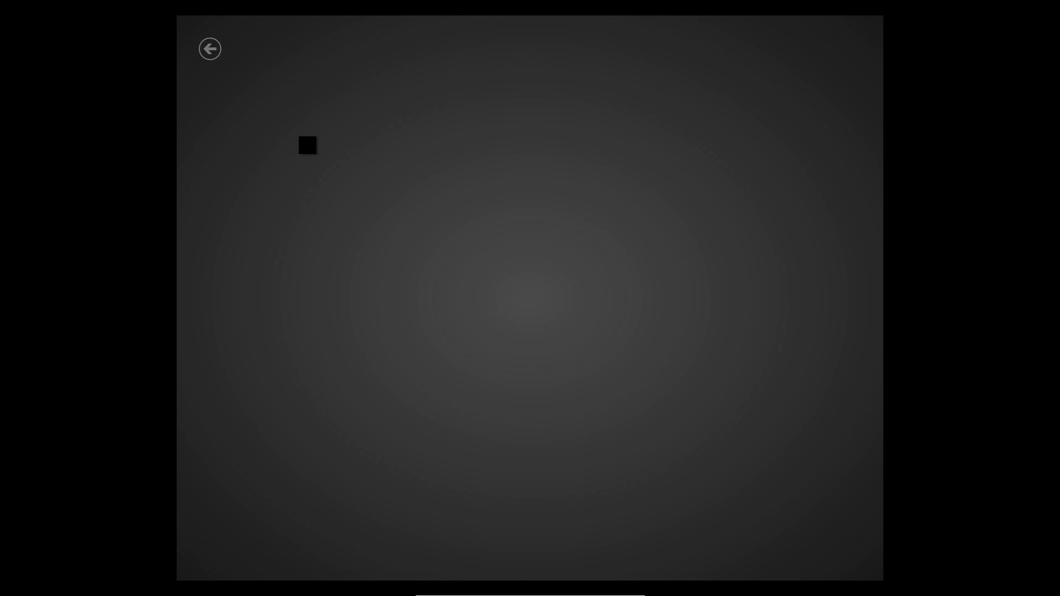
{"action": "key", "text": "super"}
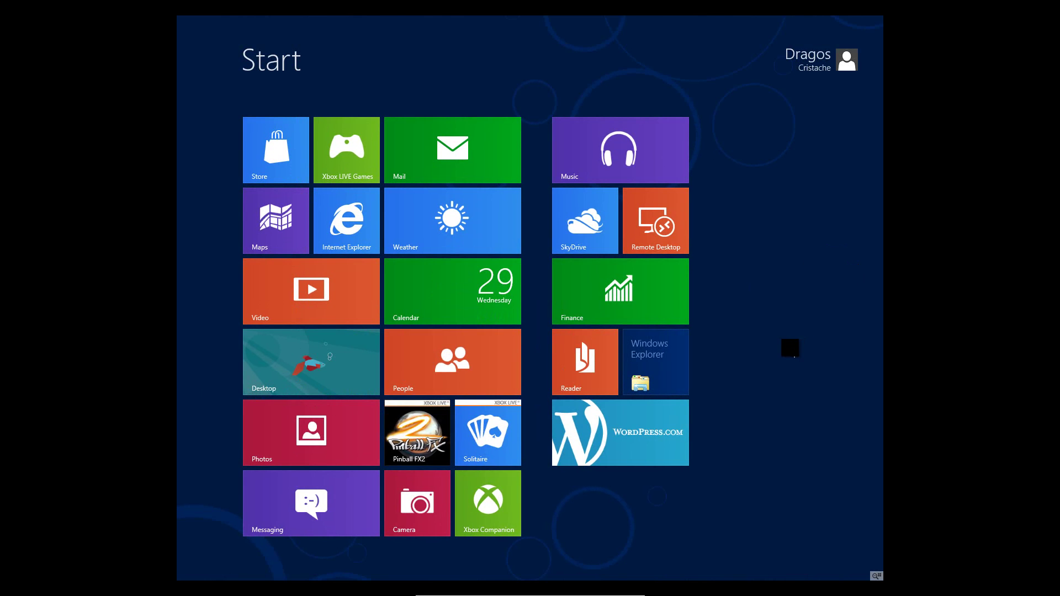
{"action": "left_click", "coordinate": [819, 67]}
{"action": "left_click", "coordinate": [761, 110]}
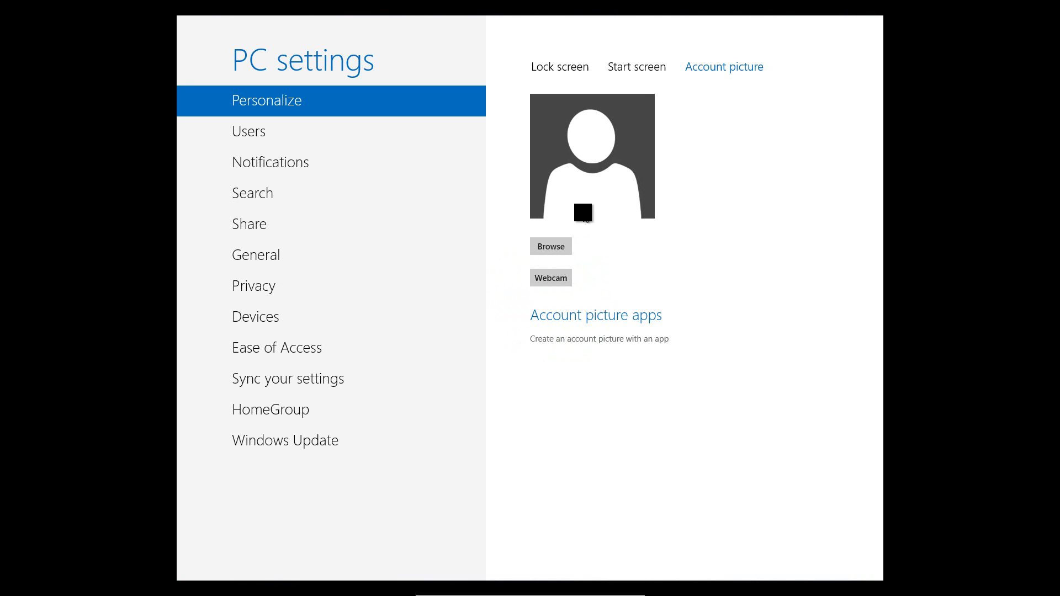
{"action": "left_click", "coordinate": [536, 284]}
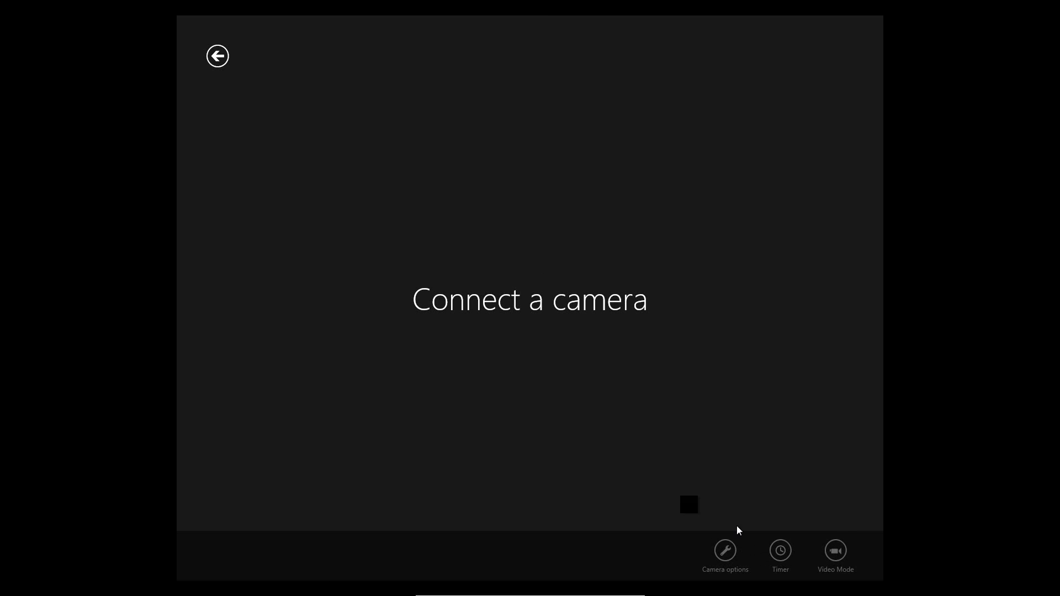
{"action": "mouse_move", "coordinate": [550, 579]}
{"action": "left_click", "coordinate": [507, 591]}
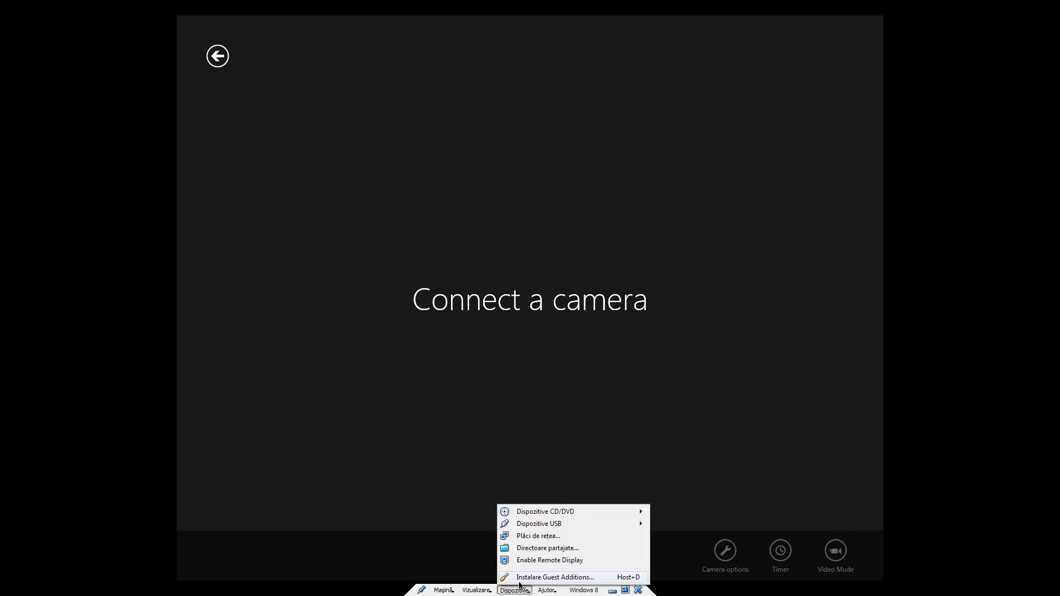
{"action": "mouse_move", "coordinate": [545, 514]}
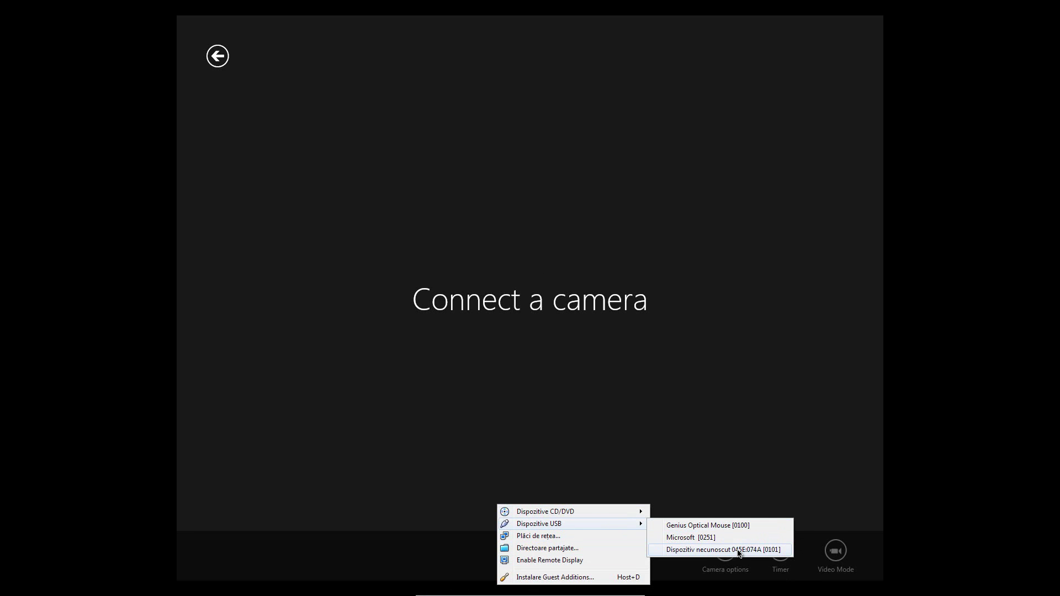
{"action": "left_click", "coordinate": [706, 537]}
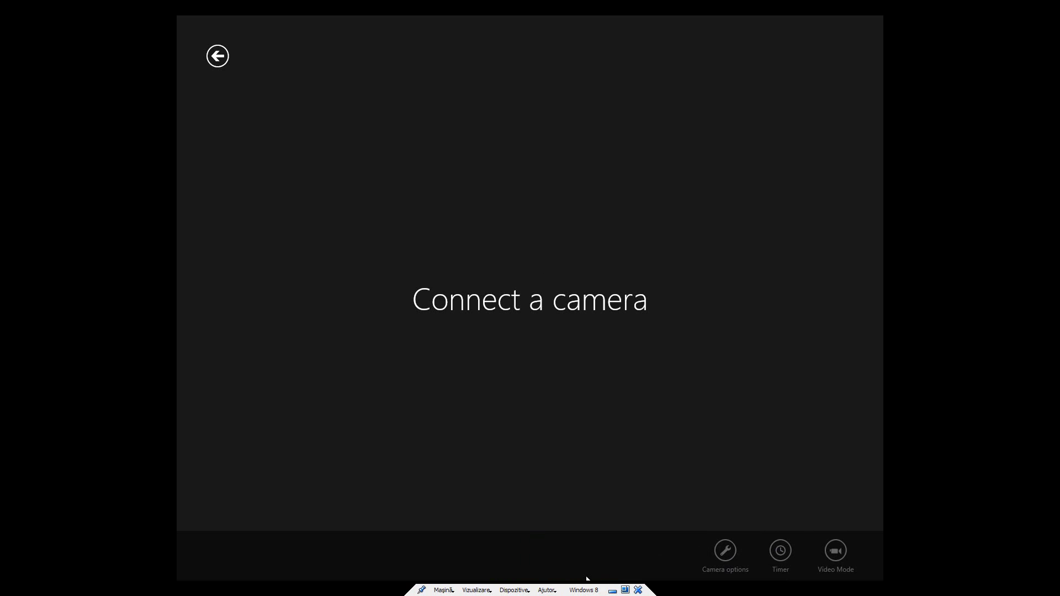
{"action": "left_click", "coordinate": [523, 592]}
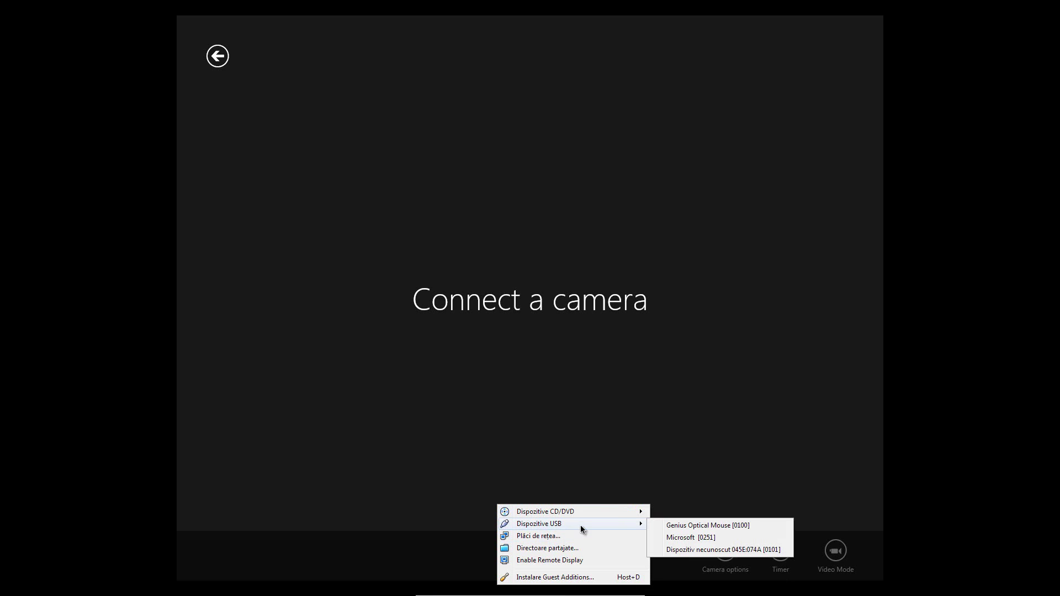
{"action": "left_click", "coordinate": [683, 549]}
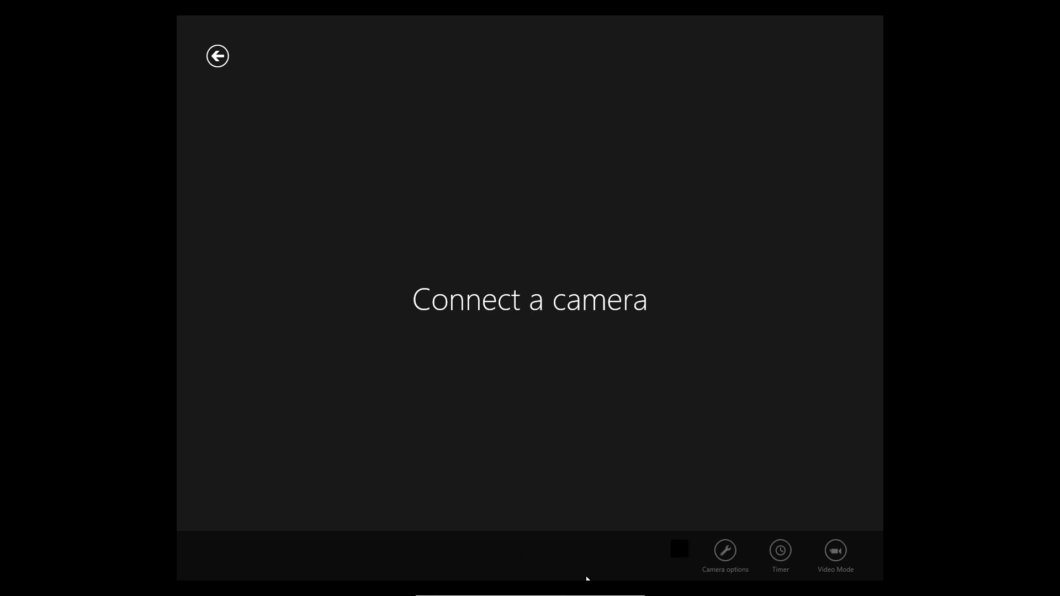
{"action": "left_click", "coordinate": [514, 591]}
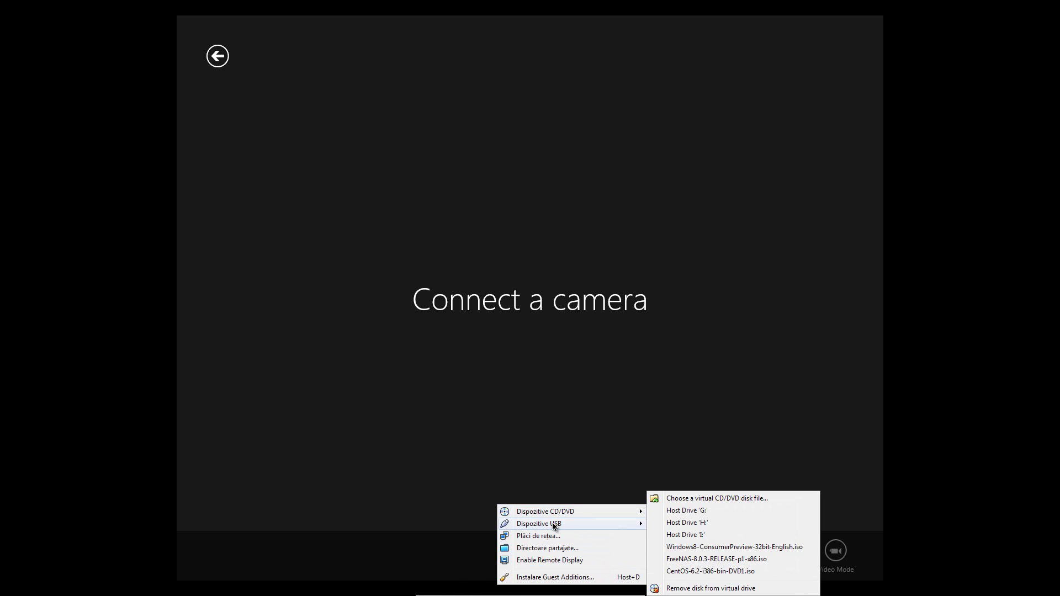
{"action": "left_click", "coordinate": [689, 537]}
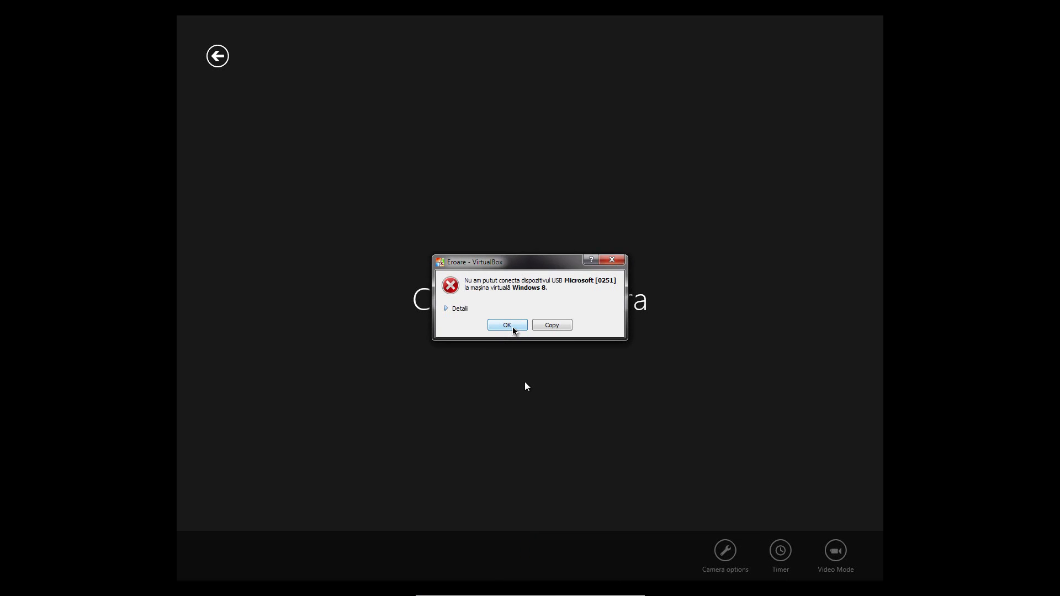
{"action": "left_click", "coordinate": [506, 326]}
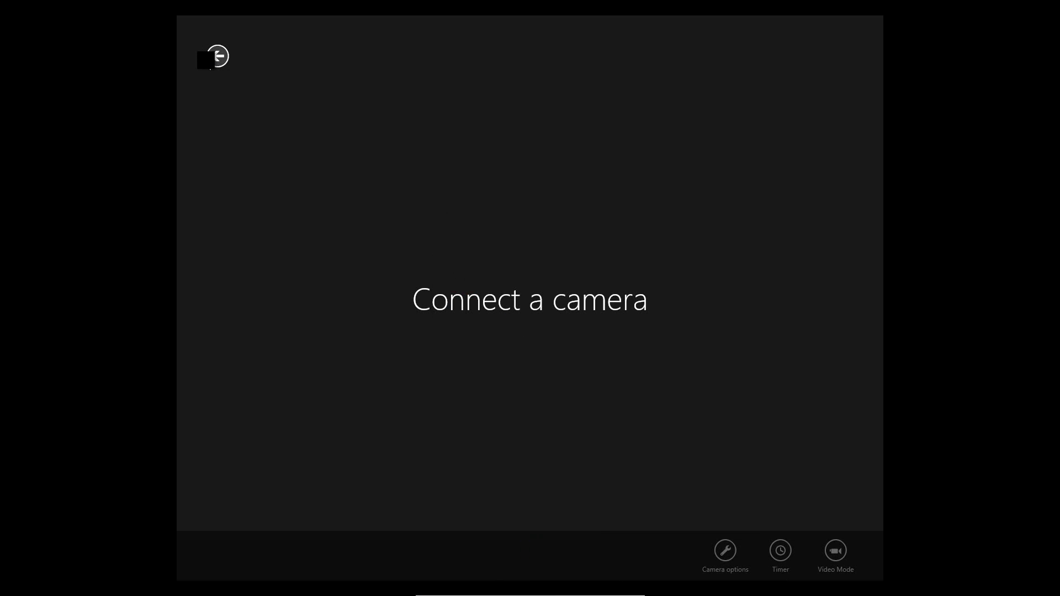
Leave the Camera app through the Start screen and open the Windows desktop
{"action": "mouse_move", "coordinate": [546, 591]}
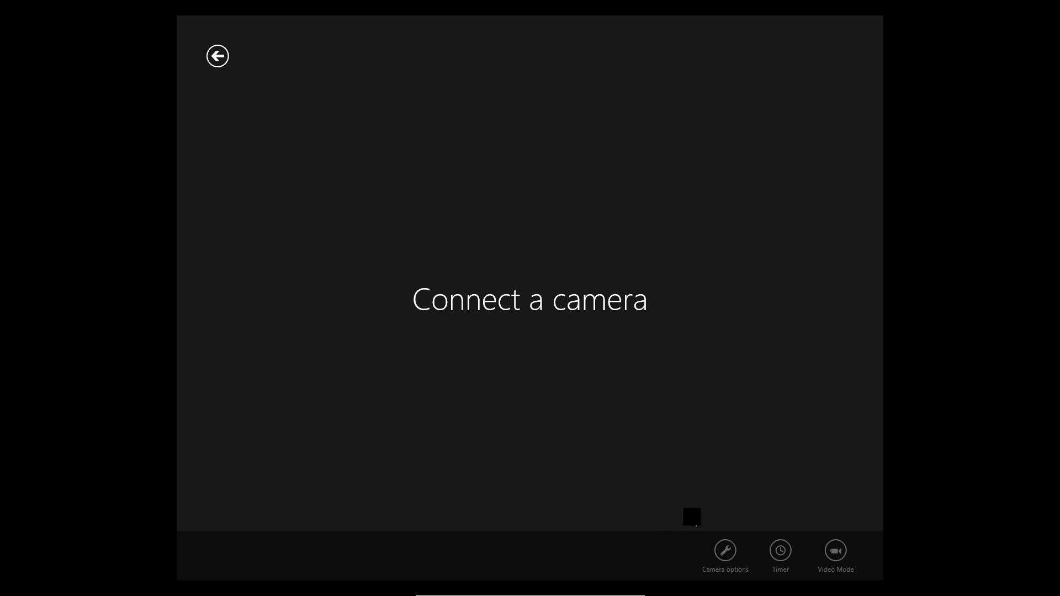
{"action": "mouse_move", "coordinate": [527, 574]}
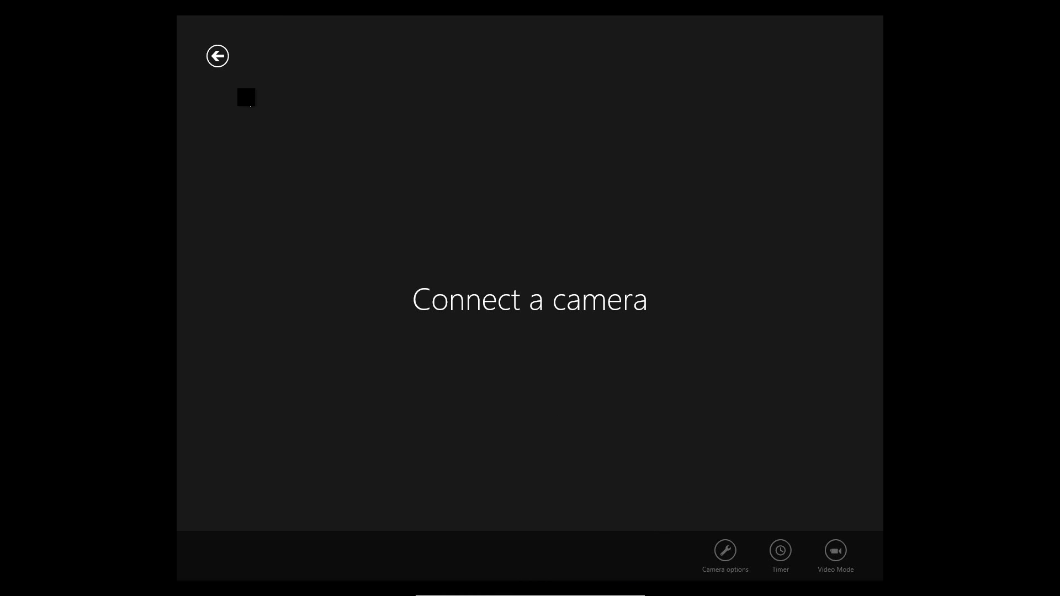
{"action": "key", "text": "super"}
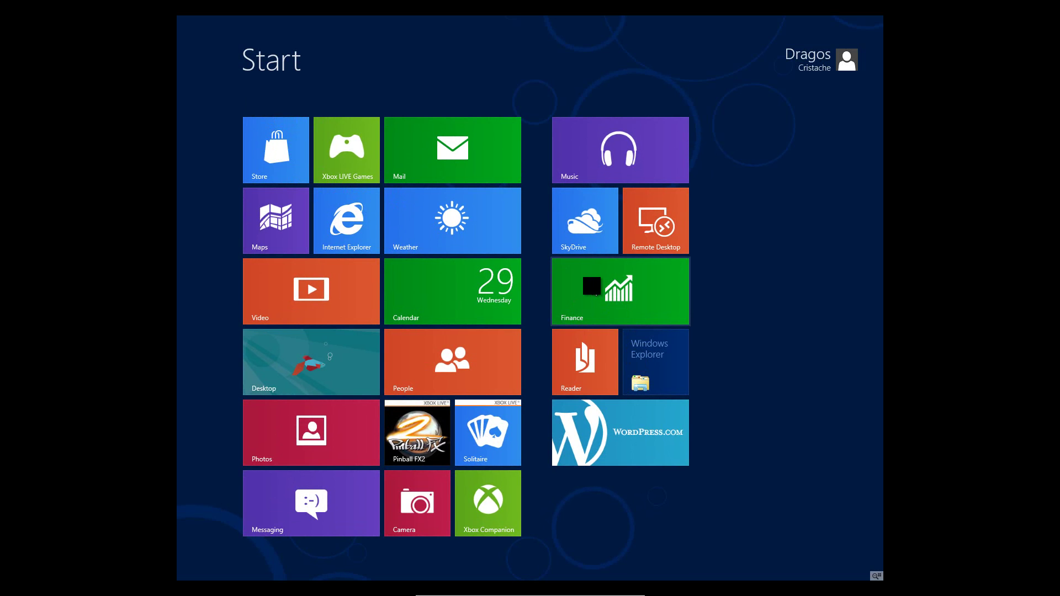
{"action": "key", "text": "super"}
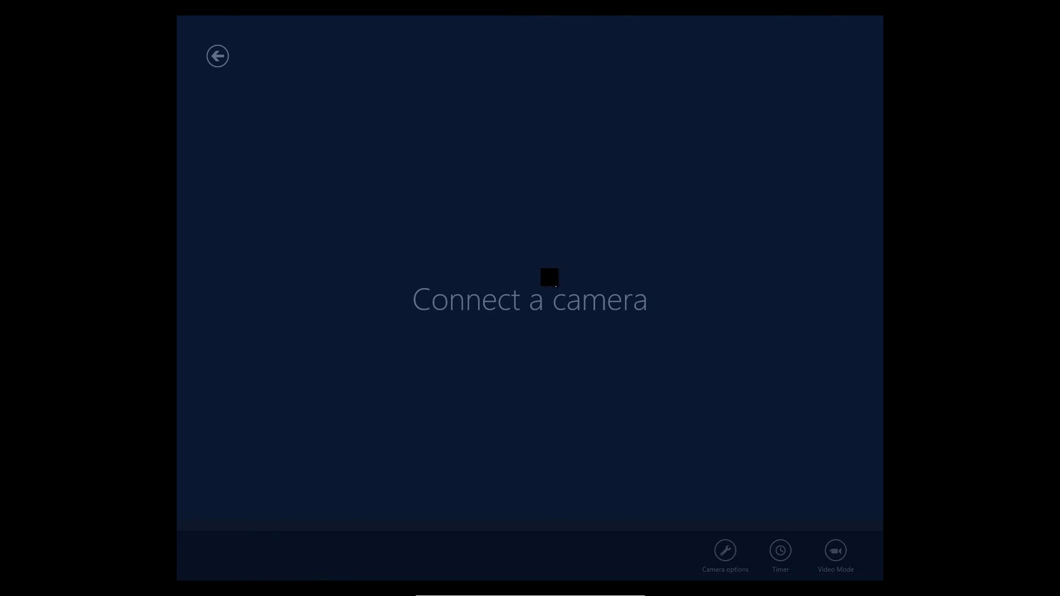
{"action": "key", "text": "super"}
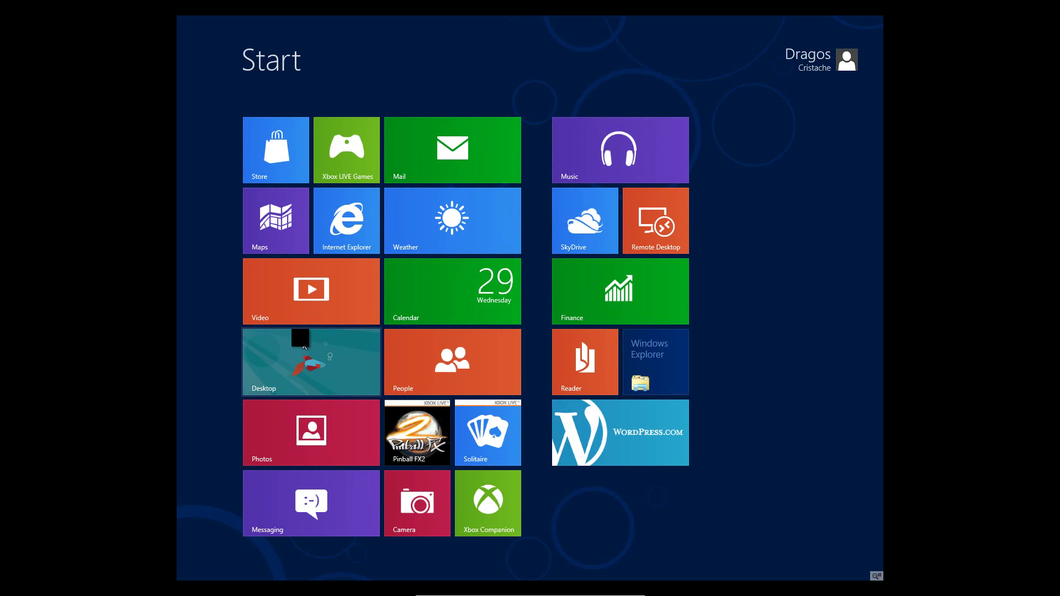
{"action": "left_click", "coordinate": [285, 336]}
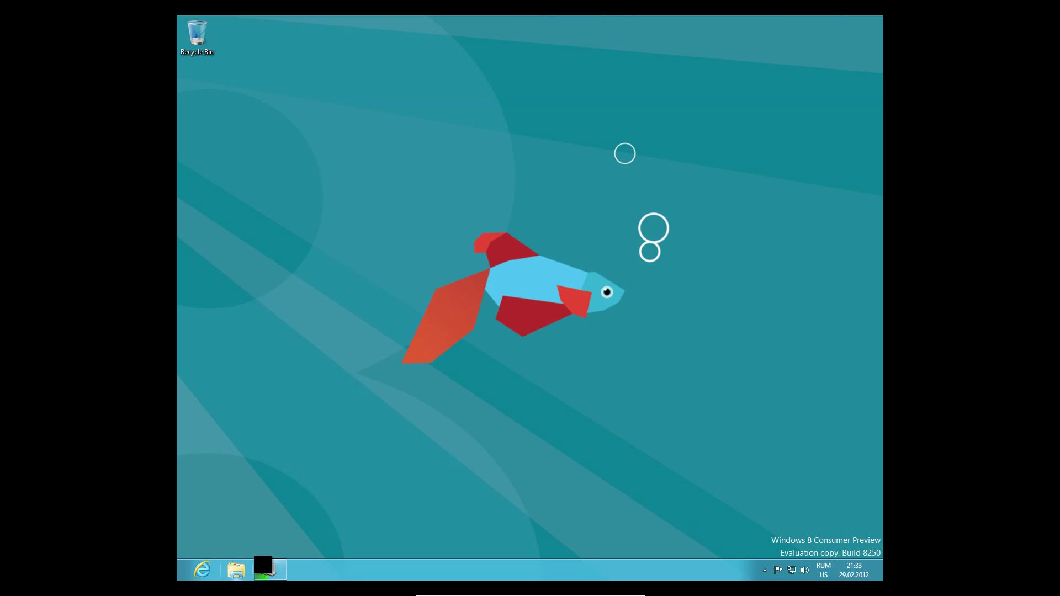
Restore the Device Setup dialog, then launch Internet Explorer and maximize it
{"action": "left_click", "coordinate": [269, 567]}
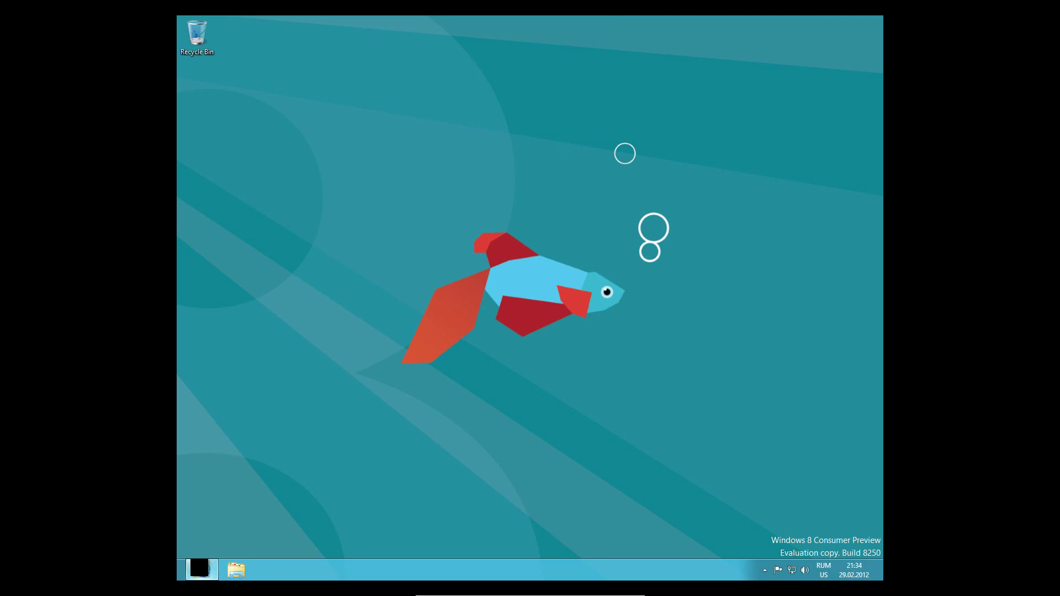
{"action": "left_click", "coordinate": [202, 569]}
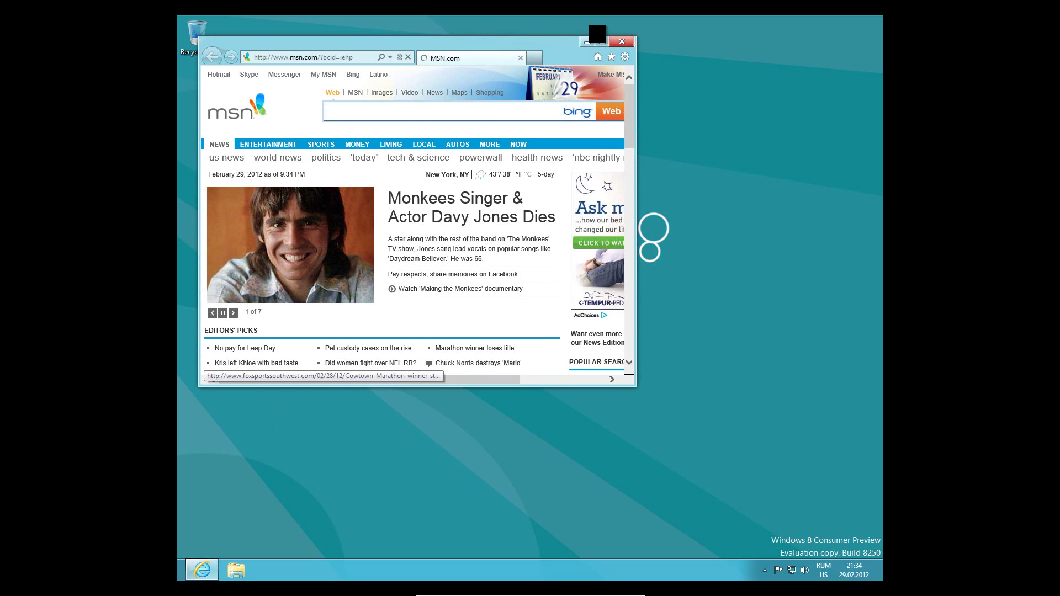
{"action": "left_click", "coordinate": [601, 41]}
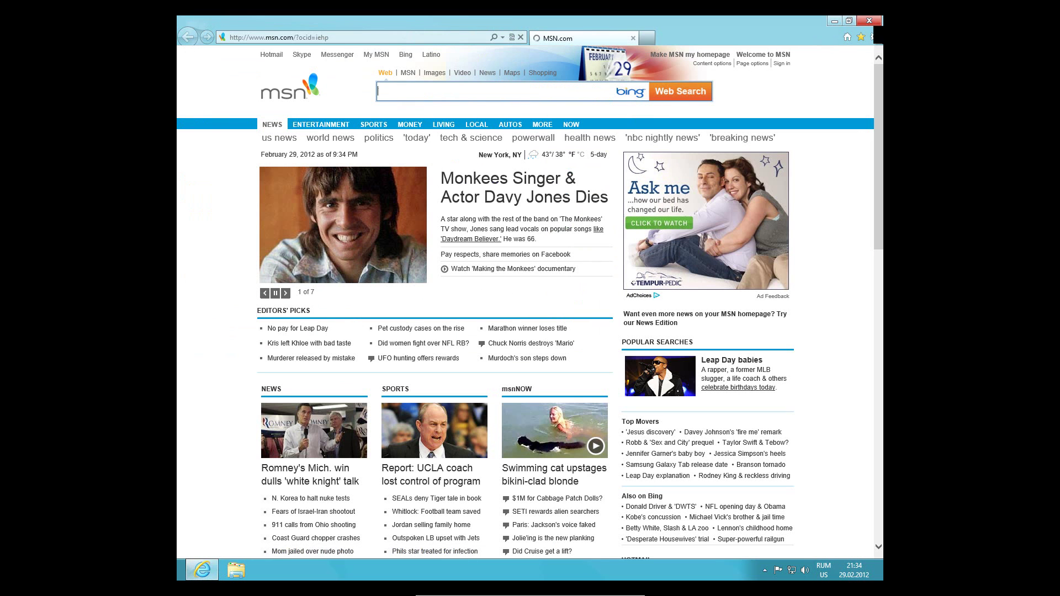
Check the Internet Explorer version under About, then load google.com
{"action": "left_click", "coordinate": [874, 35]}
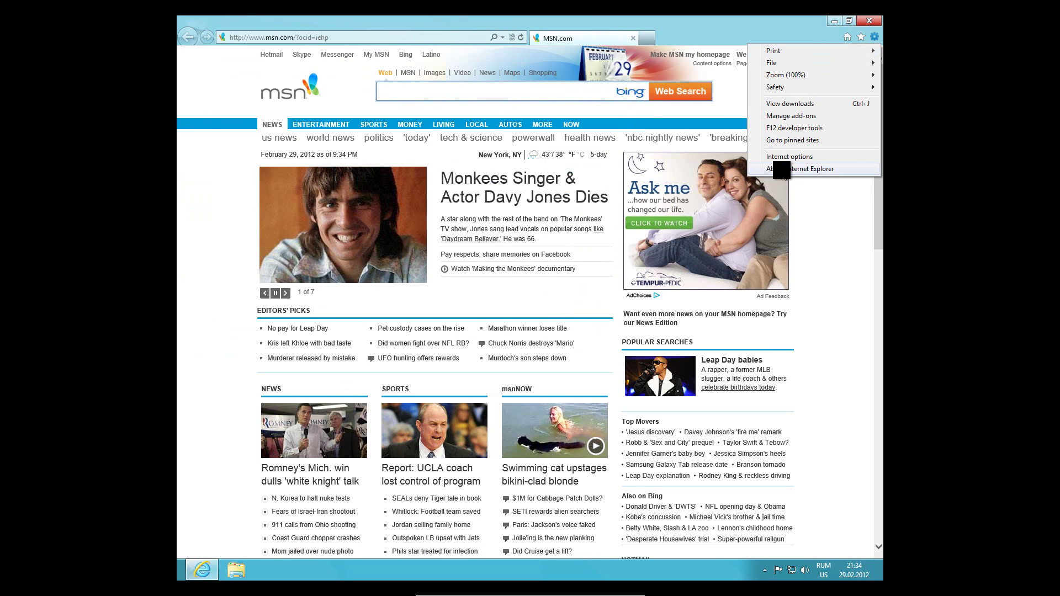
{"action": "left_click", "coordinate": [797, 169]}
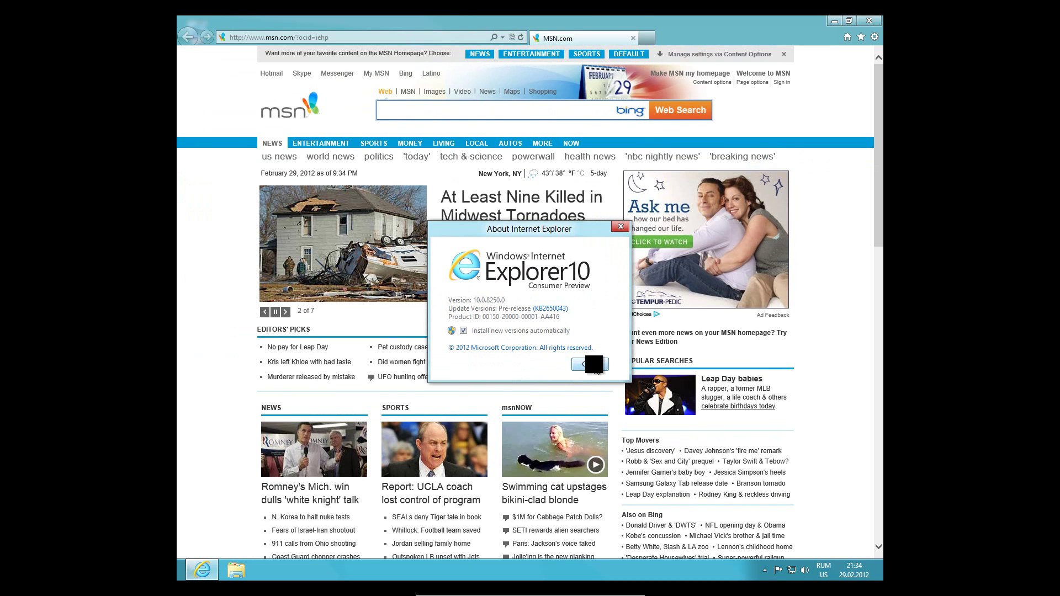
{"action": "left_click", "coordinate": [589, 364]}
{"action": "left_click", "coordinate": [322, 37]}
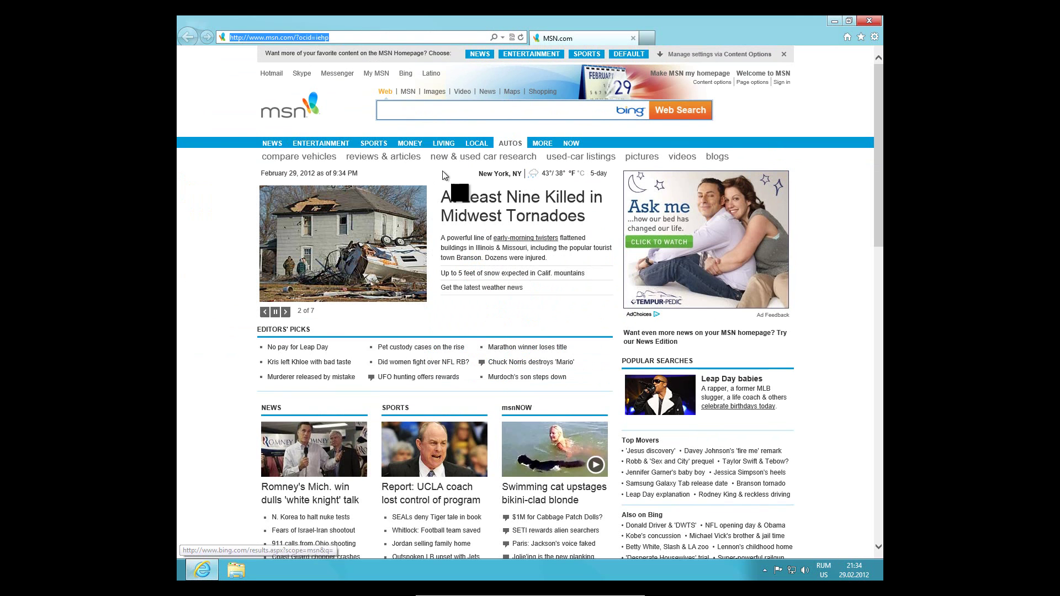
{"action": "type", "text": "google.com"}
{"action": "key", "text": "Return"}
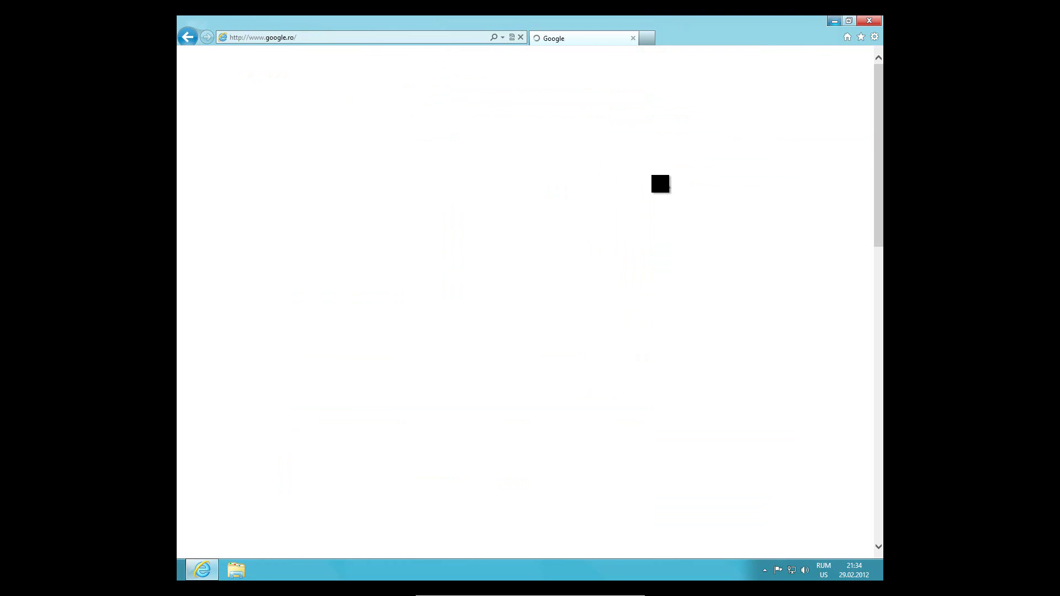
Open thetimes.com in a new tab and switch between the Google and Shreveporttimes tabs
{"action": "key", "text": "ctrl+t"}
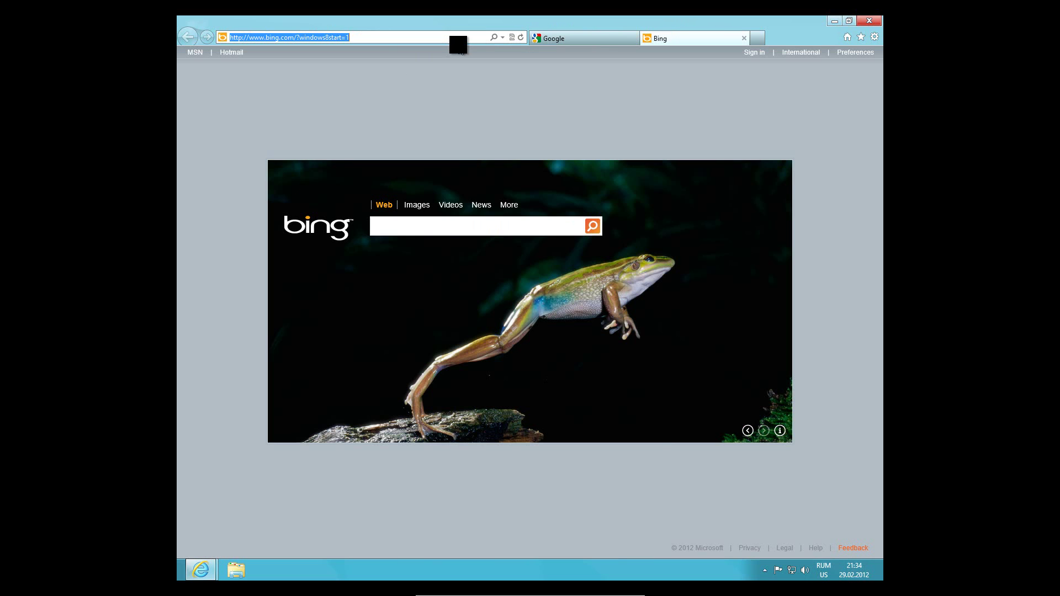
{"action": "type", "text": "thetimes"}
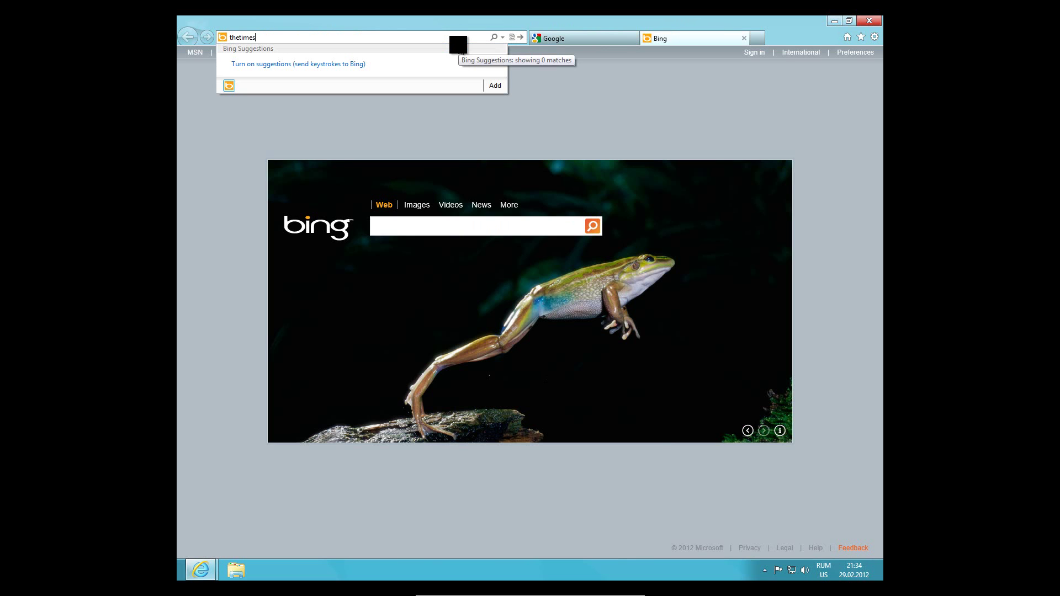
{"action": "type", "text": ".com"}
{"action": "key", "text": "Return"}
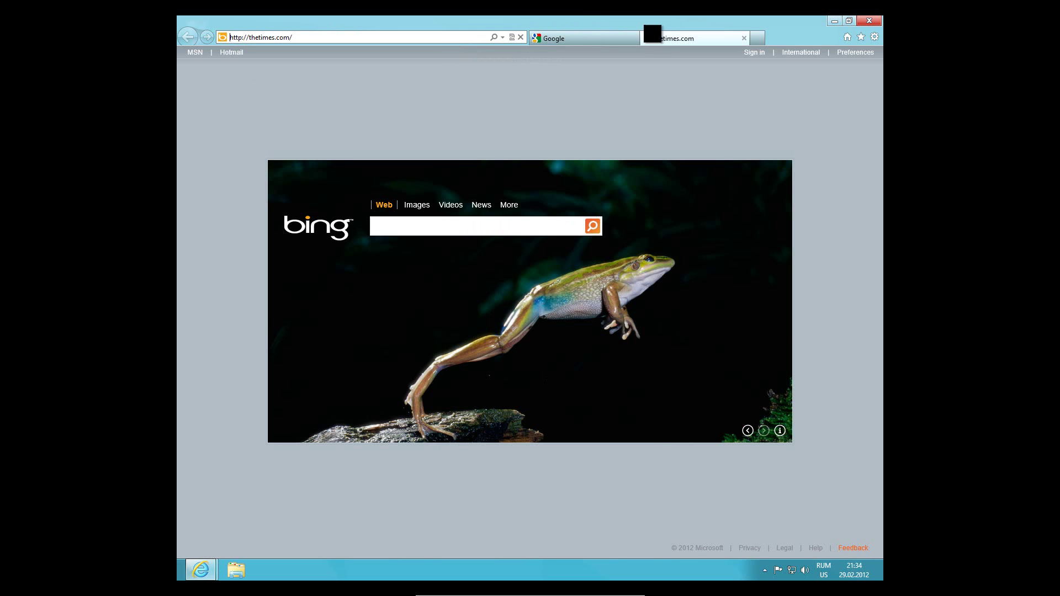
{"action": "left_click", "coordinate": [619, 36]}
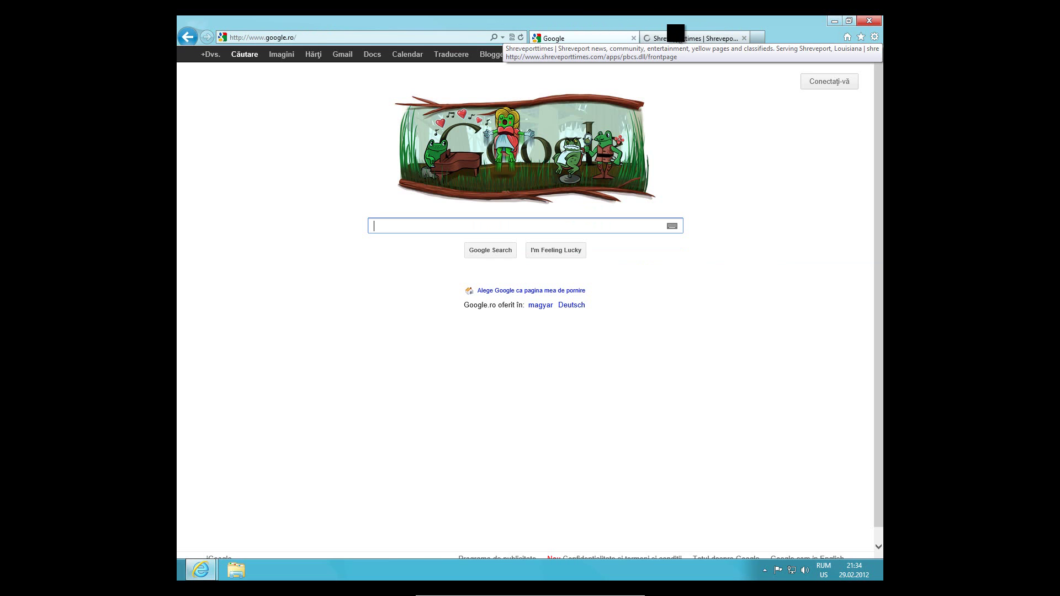
{"action": "left_click", "coordinate": [707, 38]}
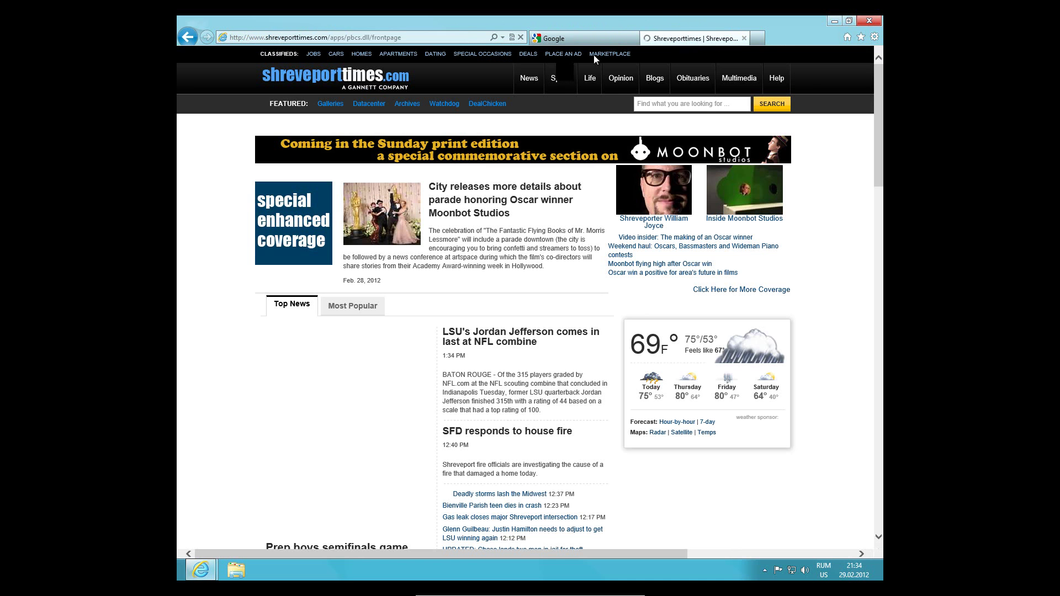
Close the Shreveporttimes tab, allow the Flash Player prompt, and open the 'the times' UK News result
{"action": "left_click", "coordinate": [744, 38]}
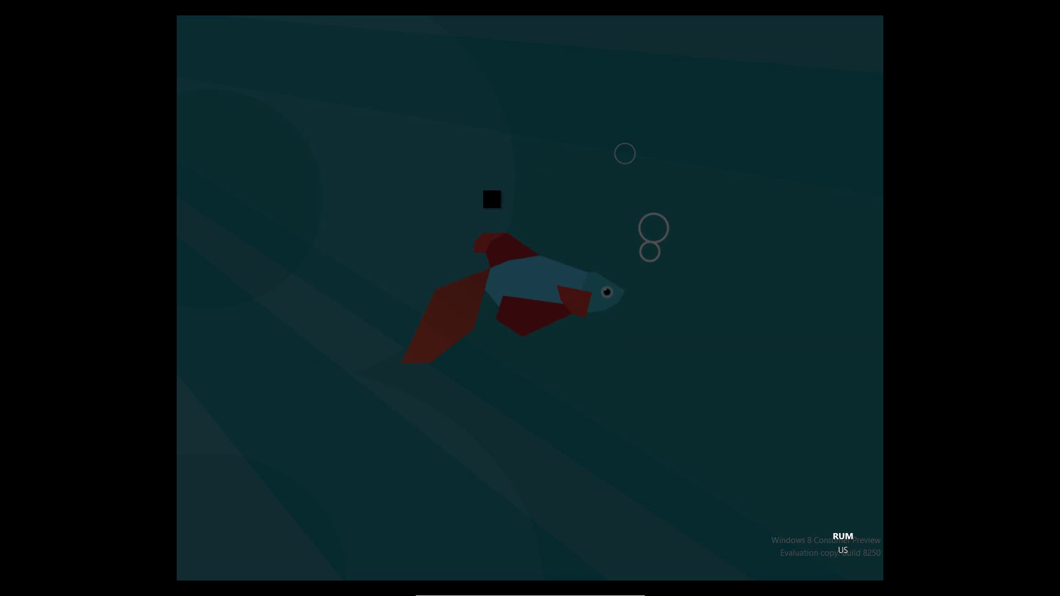
{"action": "left_click", "coordinate": [582, 303]}
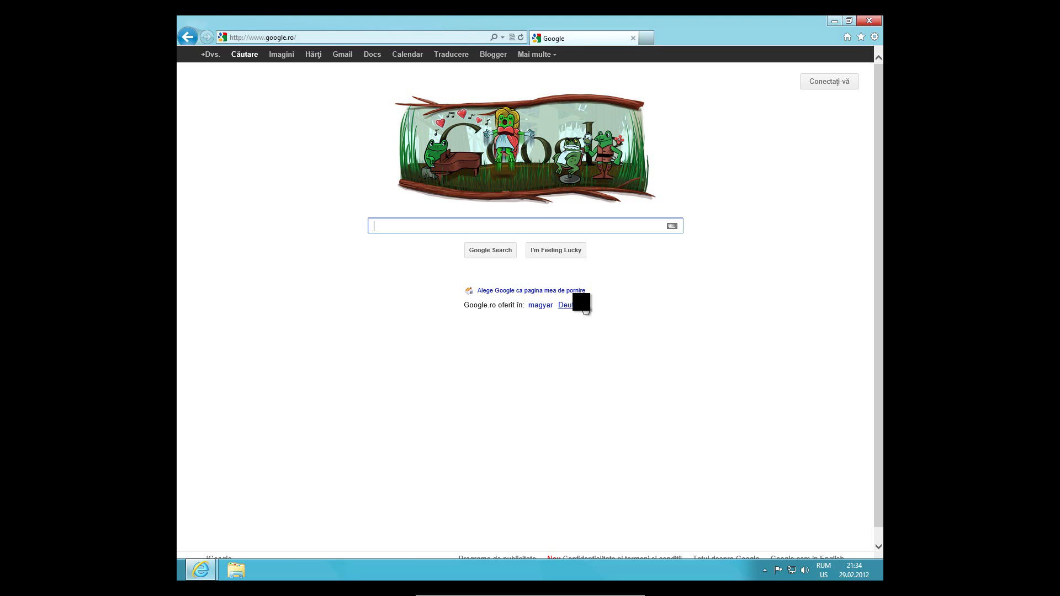
{"action": "type", "text": "the times"}
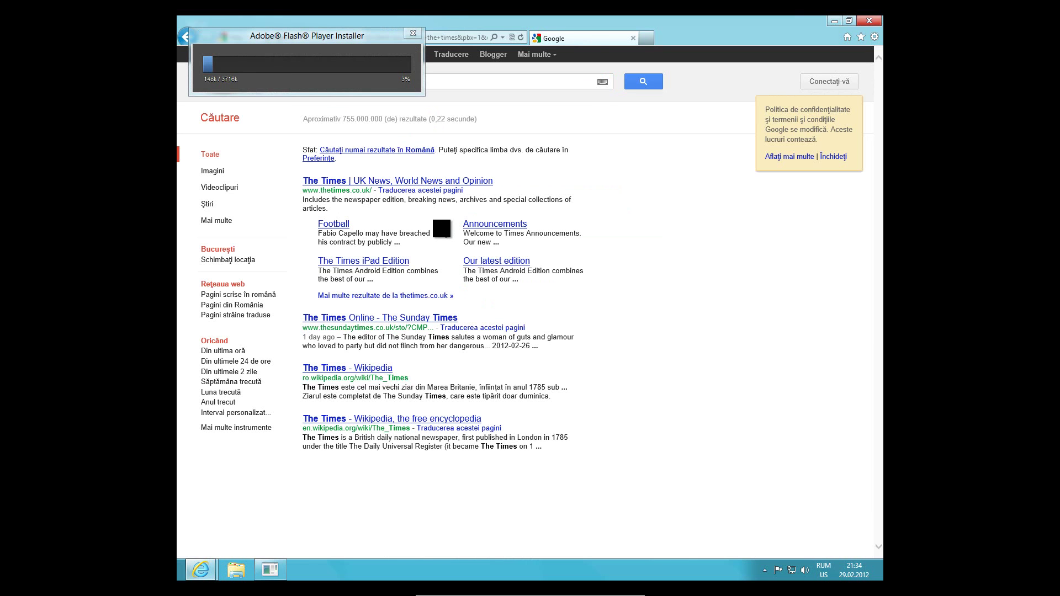
{"action": "left_click", "coordinate": [397, 184]}
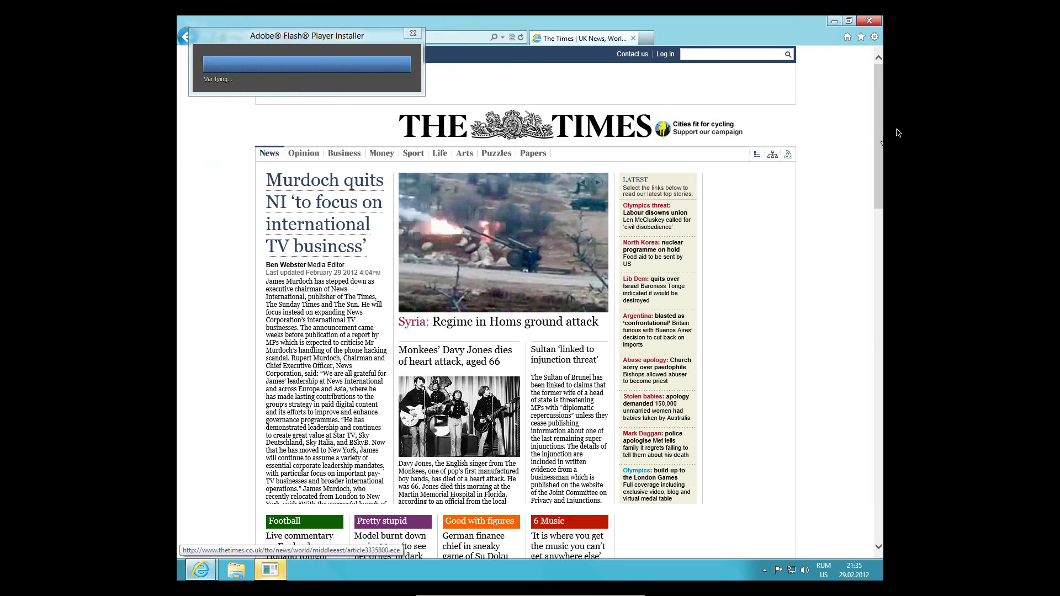
Accept the Flash Player licence, install it, finish the installer, and open a new browser tab
{"action": "left_click_drag", "start_coordinate": [877, 105], "coordinate": [873, 459]}
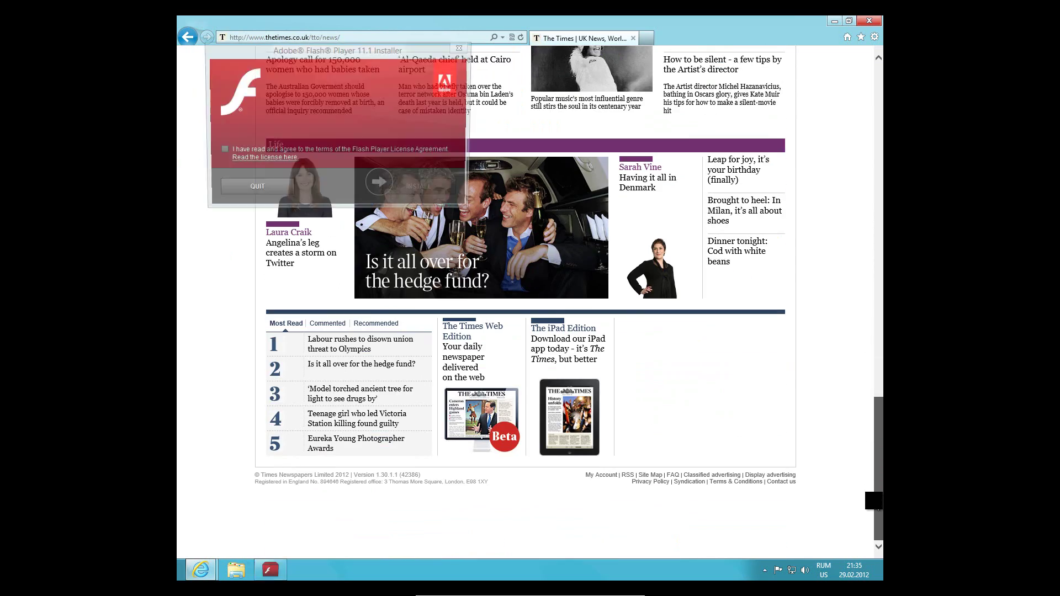
{"action": "scroll", "coordinate": [872, 486], "scroll_direction": "up", "scroll_amount": 3}
{"action": "left_click", "coordinate": [221, 150]}
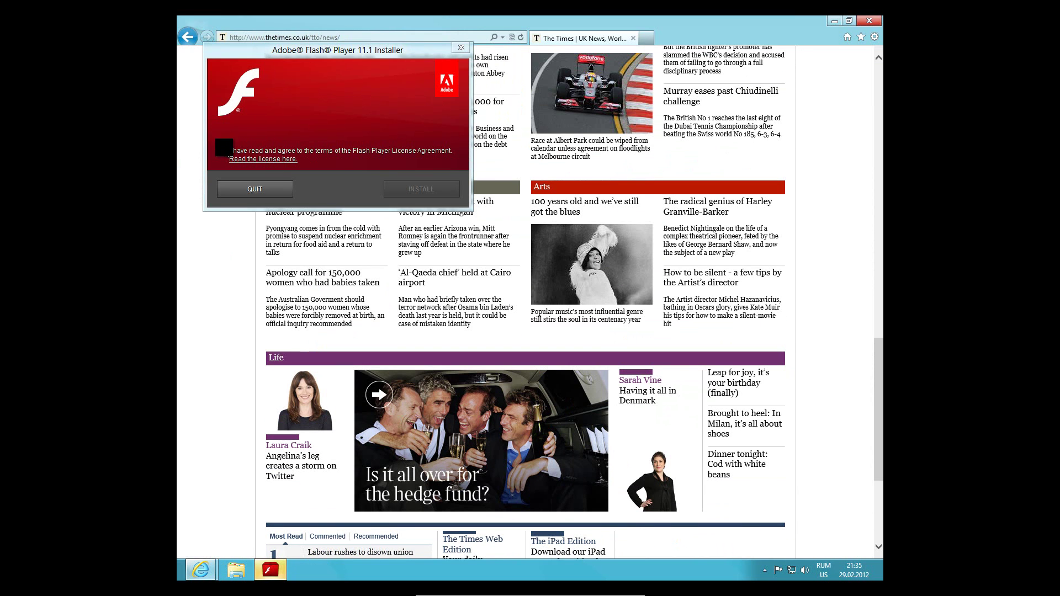
{"action": "left_click", "coordinate": [421, 189]}
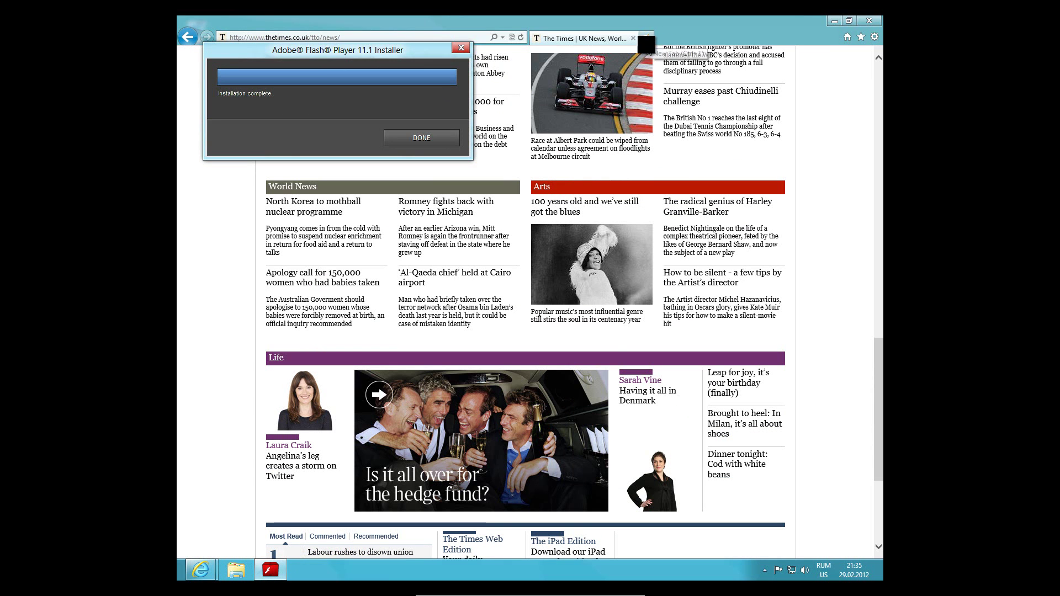
{"action": "left_click", "coordinate": [408, 137]}
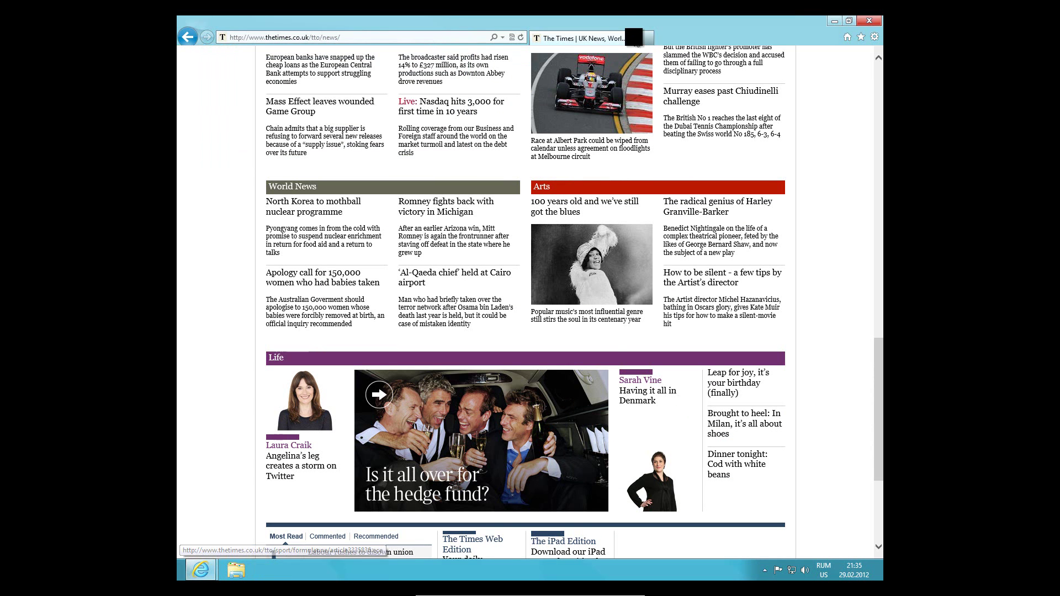
{"action": "left_click", "coordinate": [646, 38]}
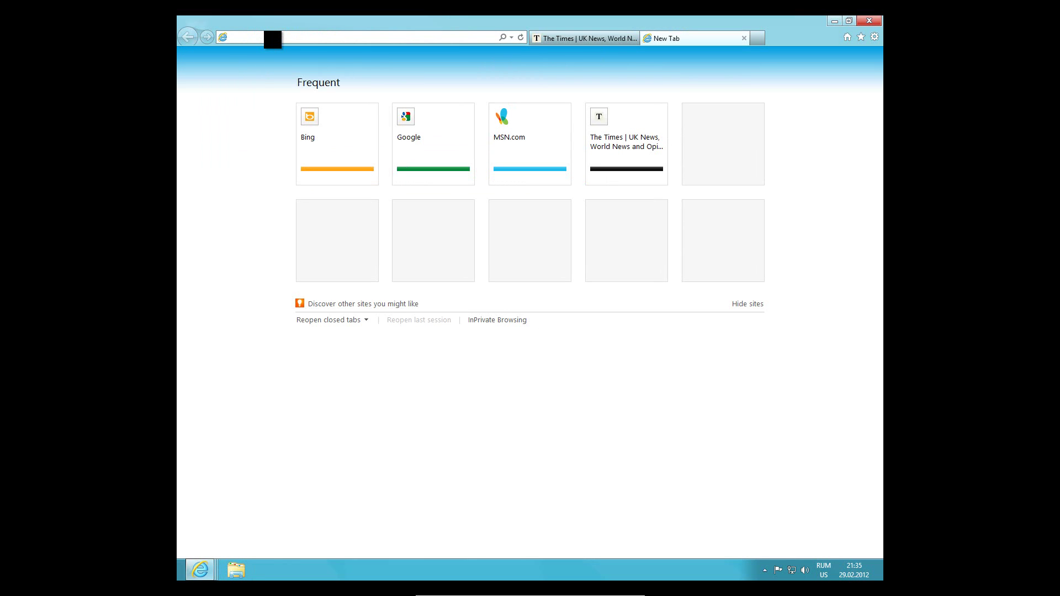
Go to mozilla.org in Internet Explorer and start the Firefox download
{"action": "type", "text": "mozilla.org/"}
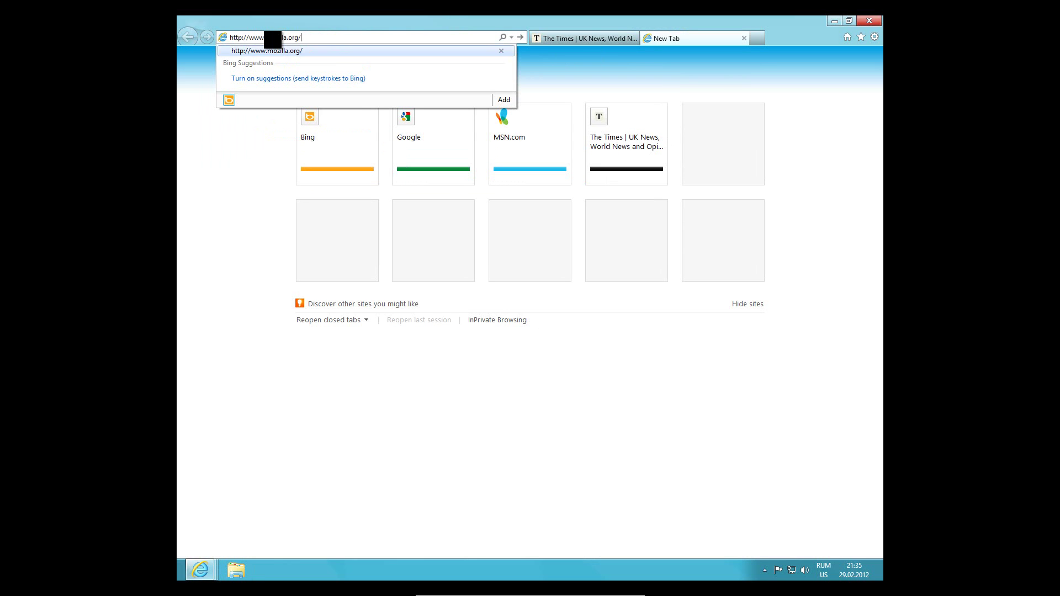
{"action": "key", "text": "shift+Return"}
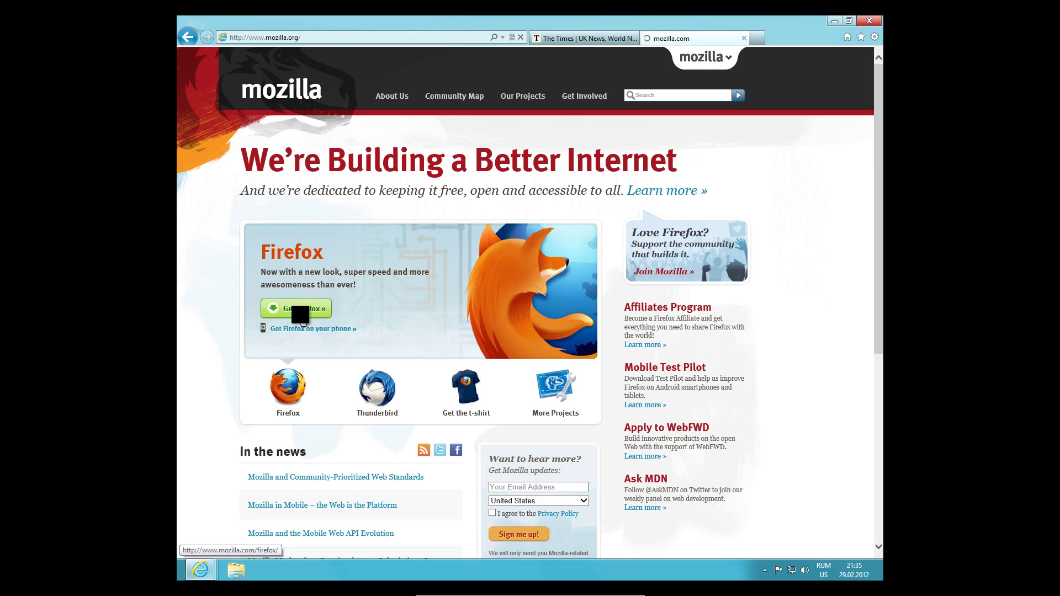
{"action": "left_click", "coordinate": [300, 312]}
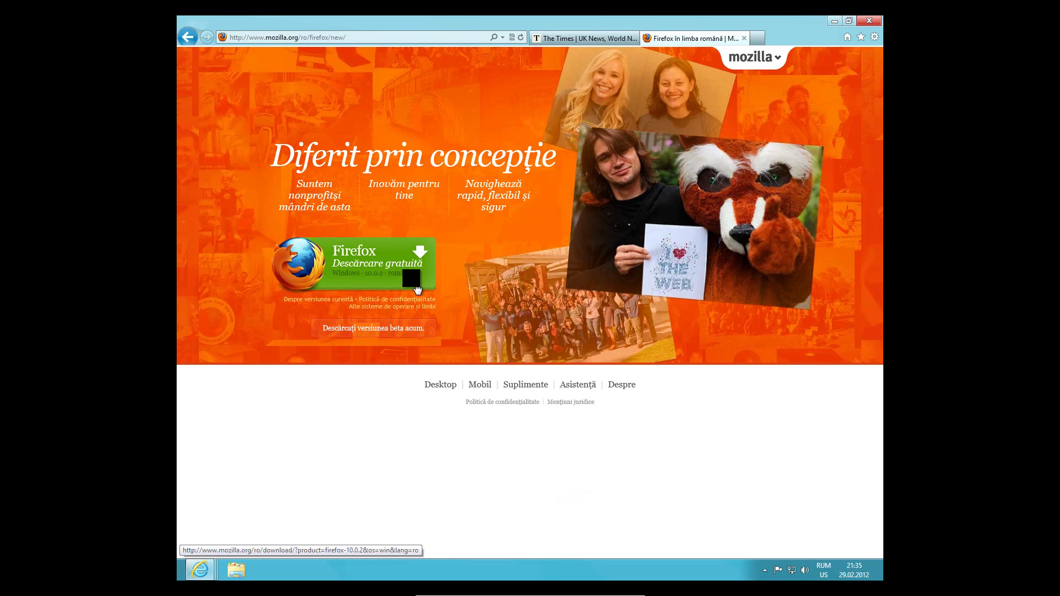
{"action": "left_click", "coordinate": [416, 288]}
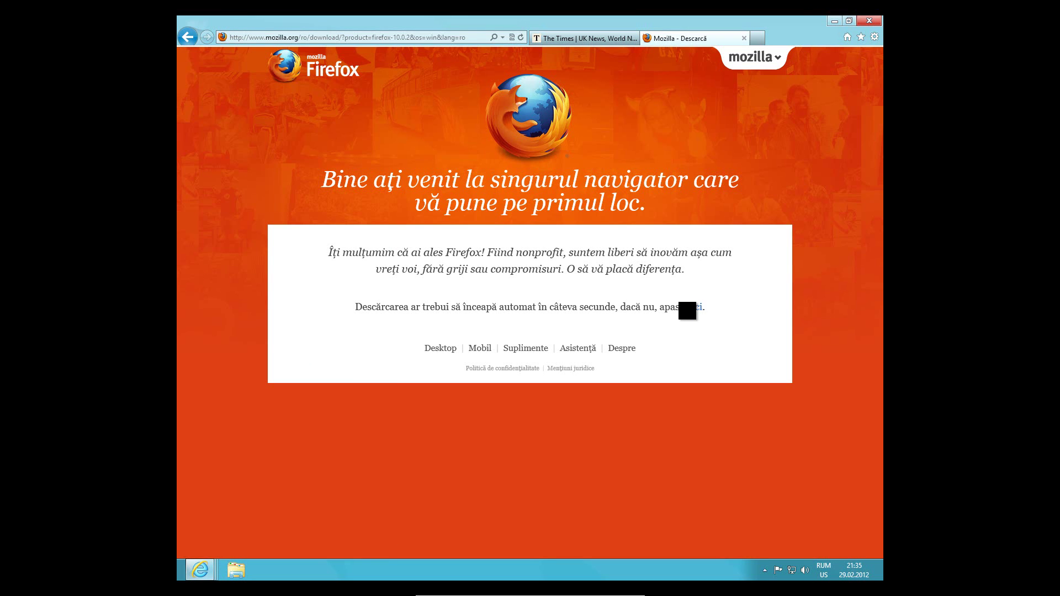
Save the Firefox Setup 10.0.2 installer from the download bar, then show the desktop
{"action": "mouse_move", "coordinate": [207, 569]}
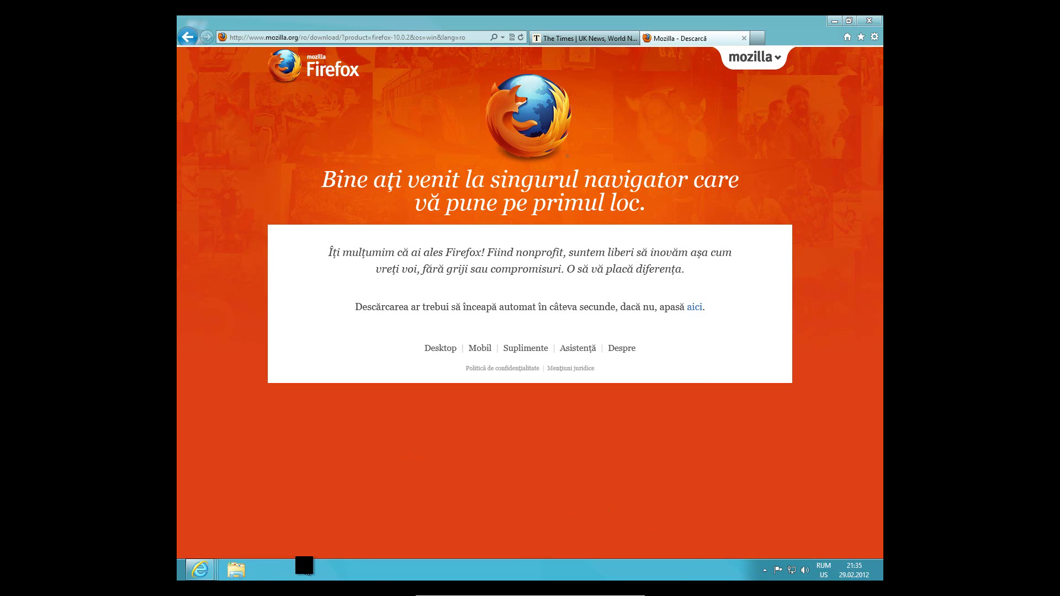
{"action": "left_click", "coordinate": [881, 575]}
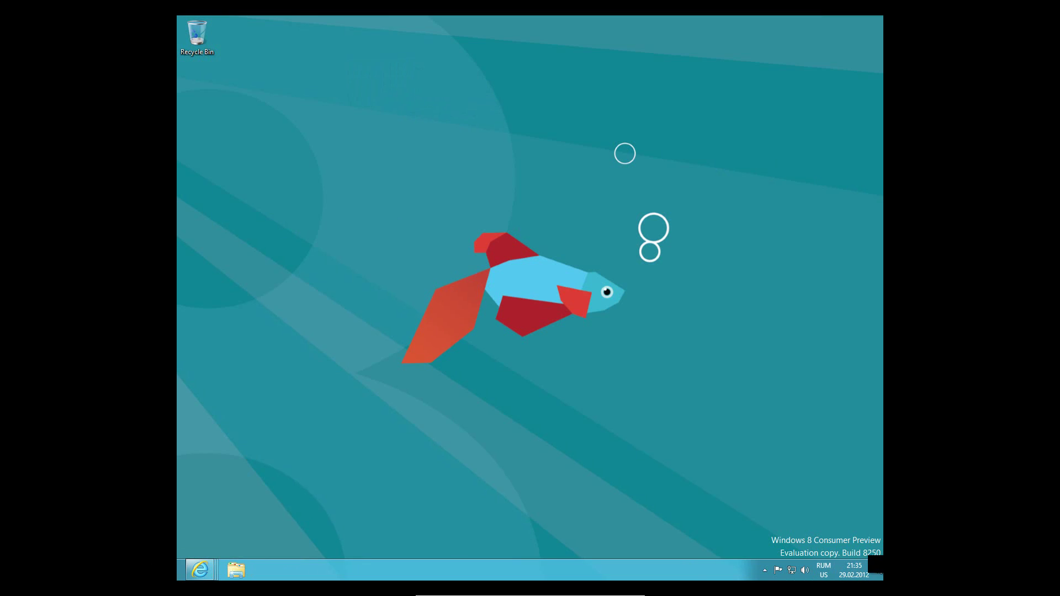
{"action": "left_click", "coordinate": [875, 570]}
{"action": "left_click", "coordinate": [875, 570]}
{"action": "left_click", "coordinate": [874, 568]}
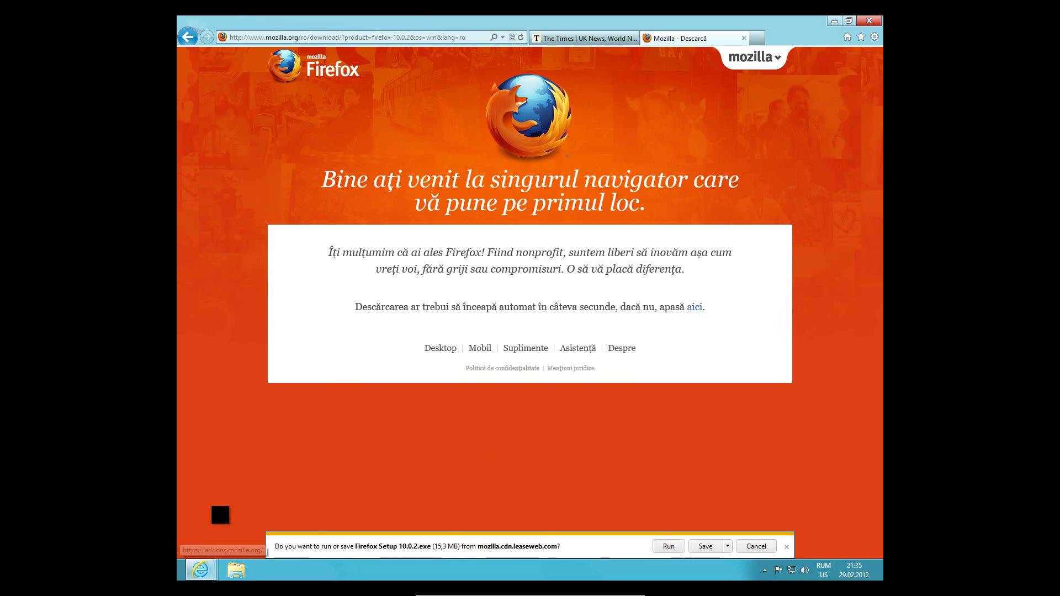
{"action": "left_click", "coordinate": [704, 546]}
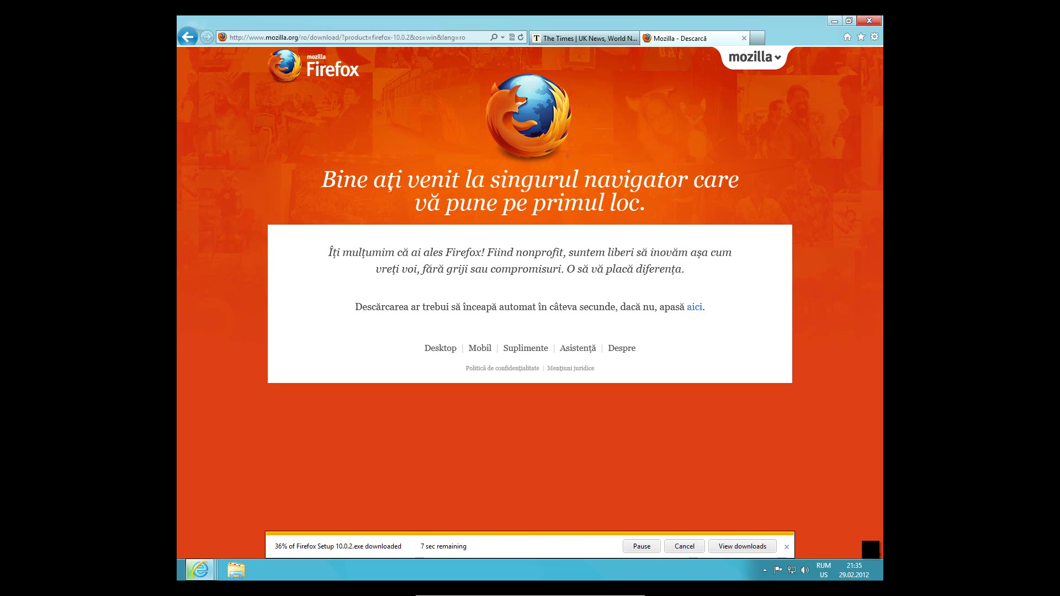
{"action": "left_click", "coordinate": [880, 569]}
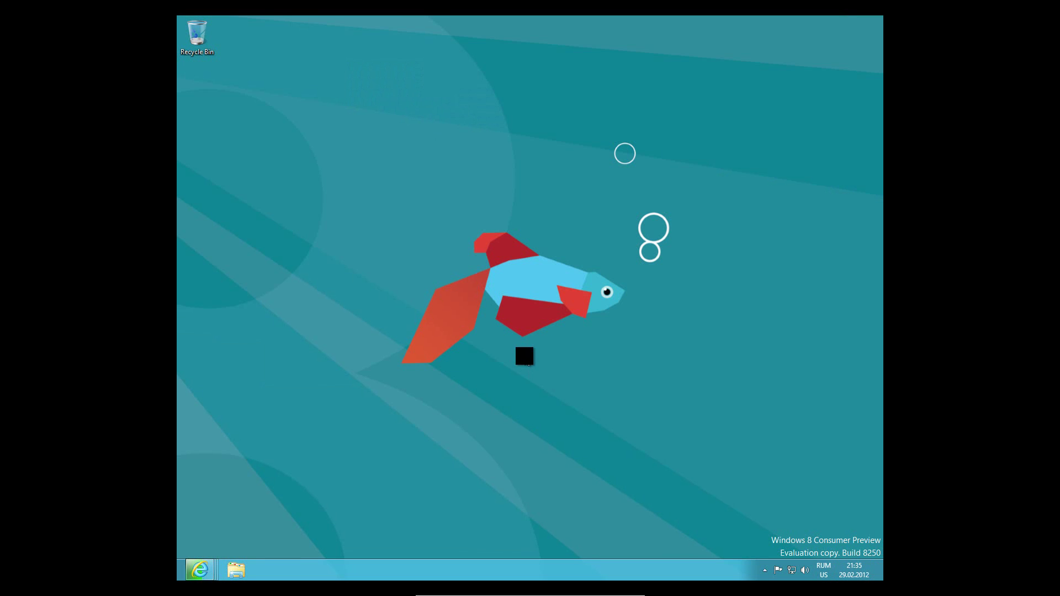
Set the window colour to Sky at minimum colour intensity
{"action": "right_click", "coordinate": [523, 372]}
{"action": "left_click", "coordinate": [552, 473]}
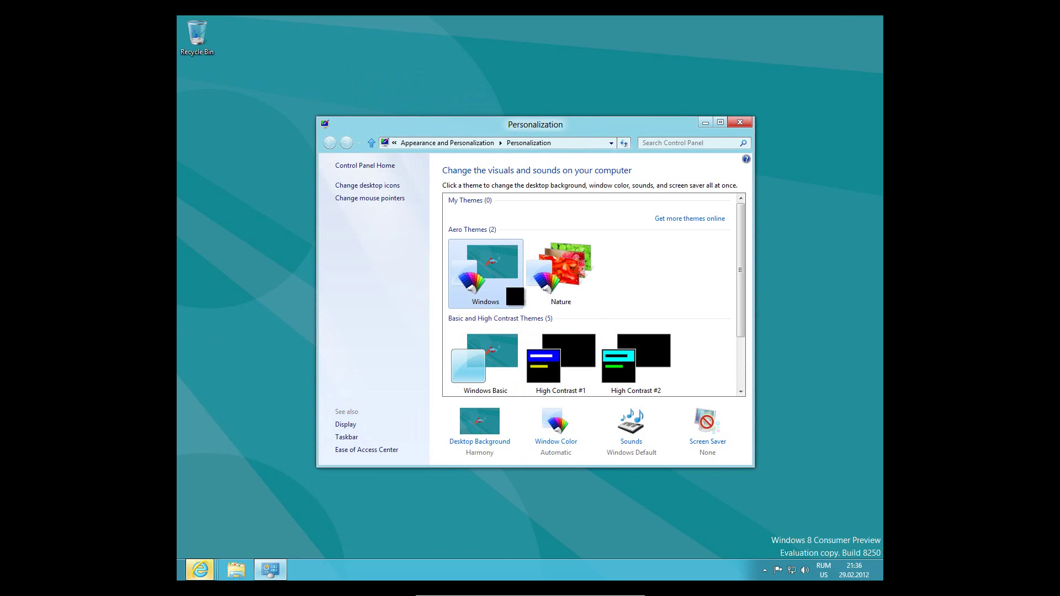
{"action": "left_click_drag", "start_coordinate": [396, 145], "coordinate": [373, 81]}
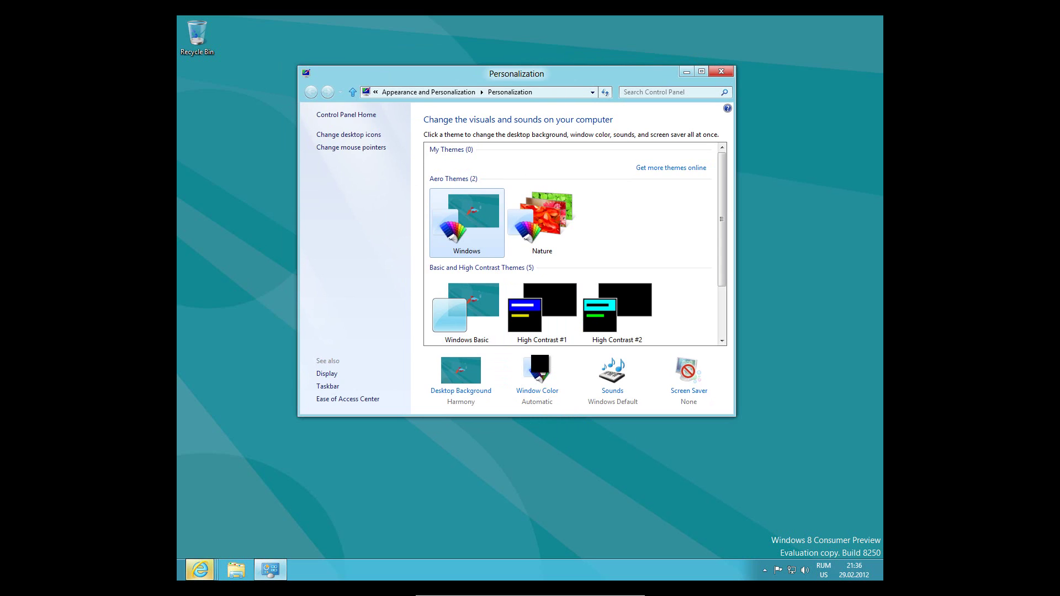
{"action": "left_click", "coordinate": [545, 366]}
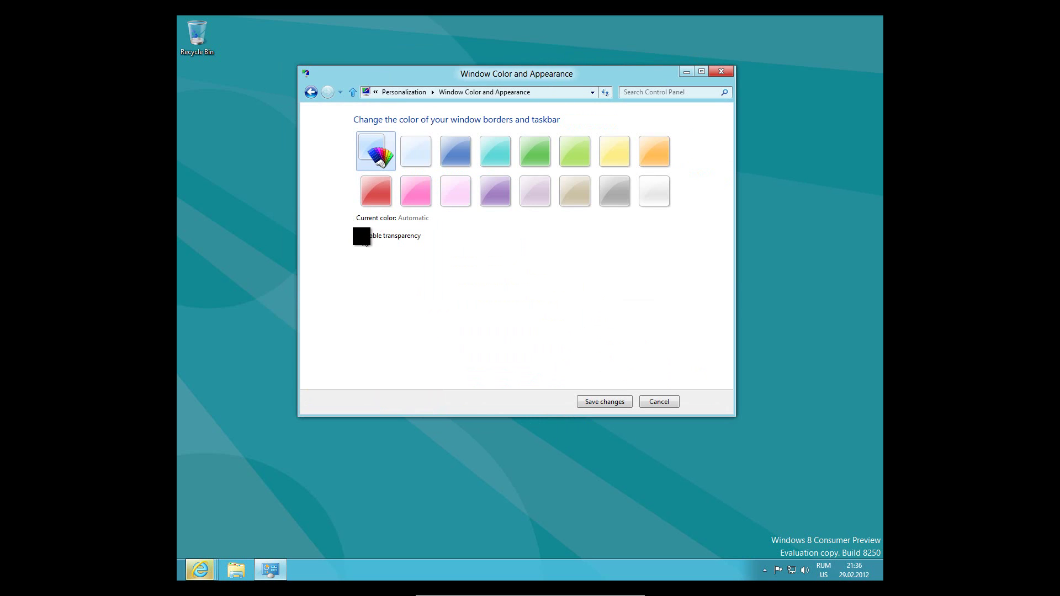
{"action": "left_click", "coordinate": [407, 142]}
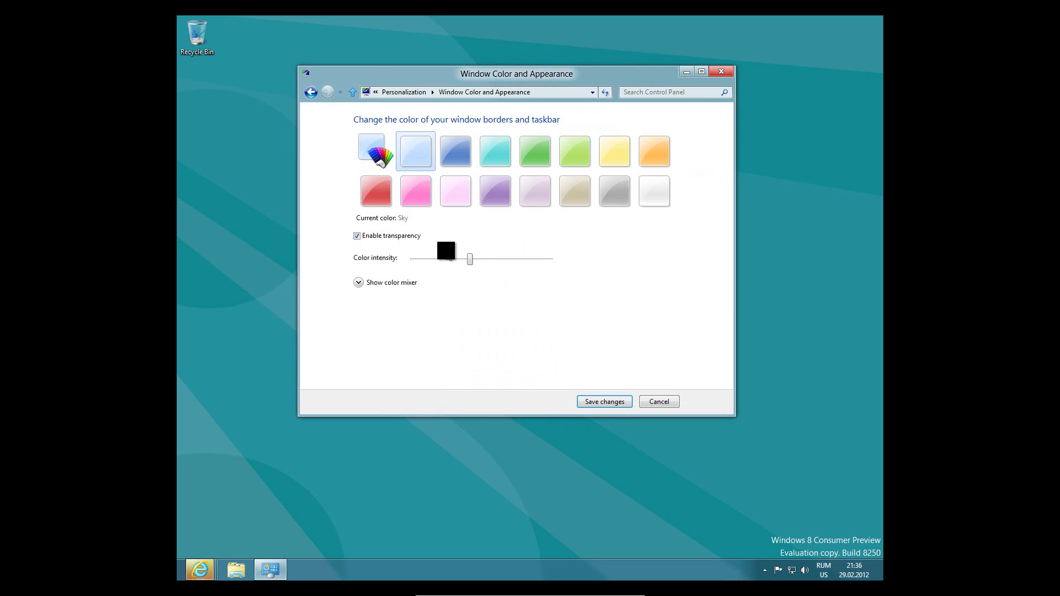
{"action": "left_click_drag", "start_coordinate": [469, 257], "coordinate": [411, 258]}
Save the Sky window colour, apply the Nature theme, and close Personalization
{"action": "left_click_drag", "start_coordinate": [404, 82], "coordinate": [204, 34]}
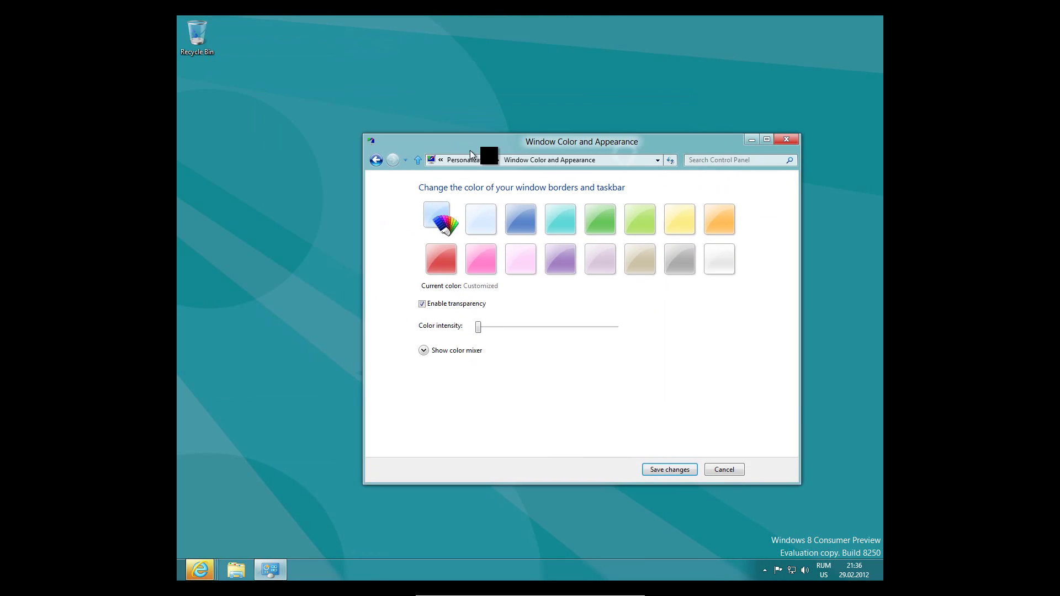
{"action": "left_click_drag", "start_coordinate": [528, 263], "coordinate": [300, 383]}
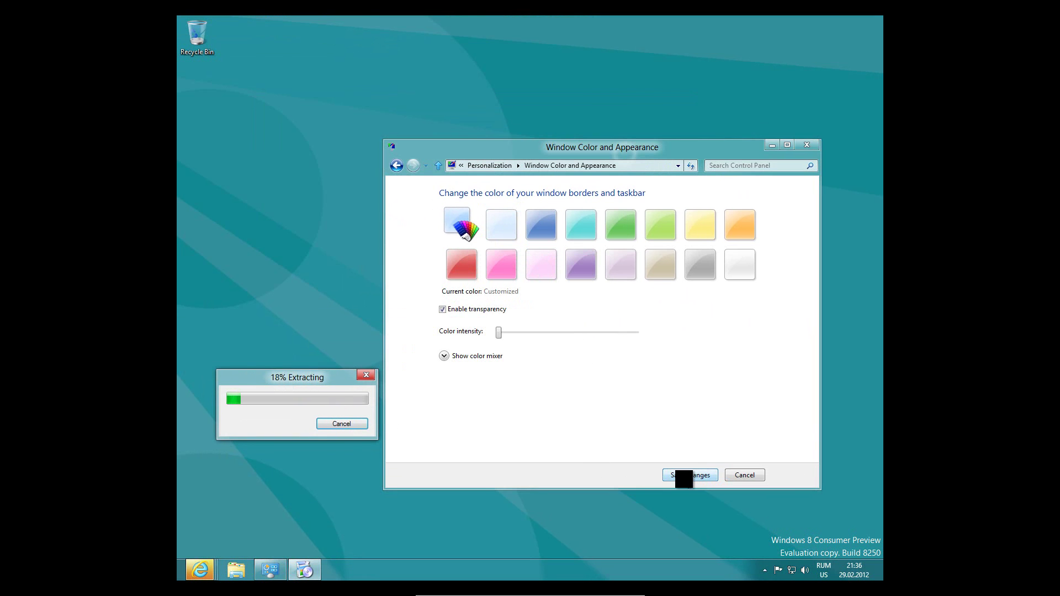
{"action": "left_click", "coordinate": [683, 475]}
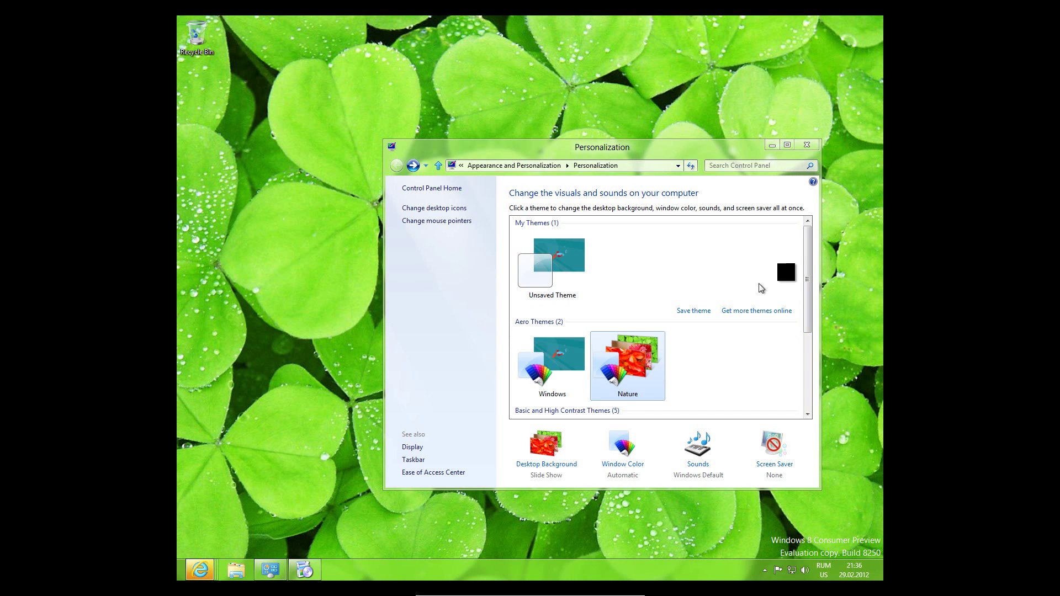
{"action": "left_click_drag", "start_coordinate": [807, 252], "coordinate": [805, 334]}
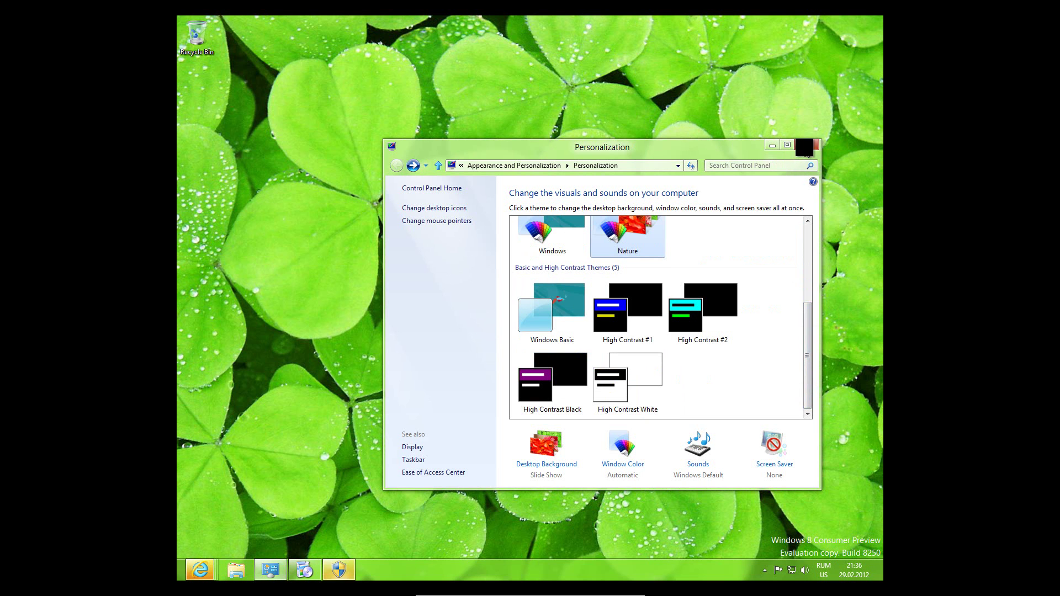
{"action": "left_click", "coordinate": [806, 146]}
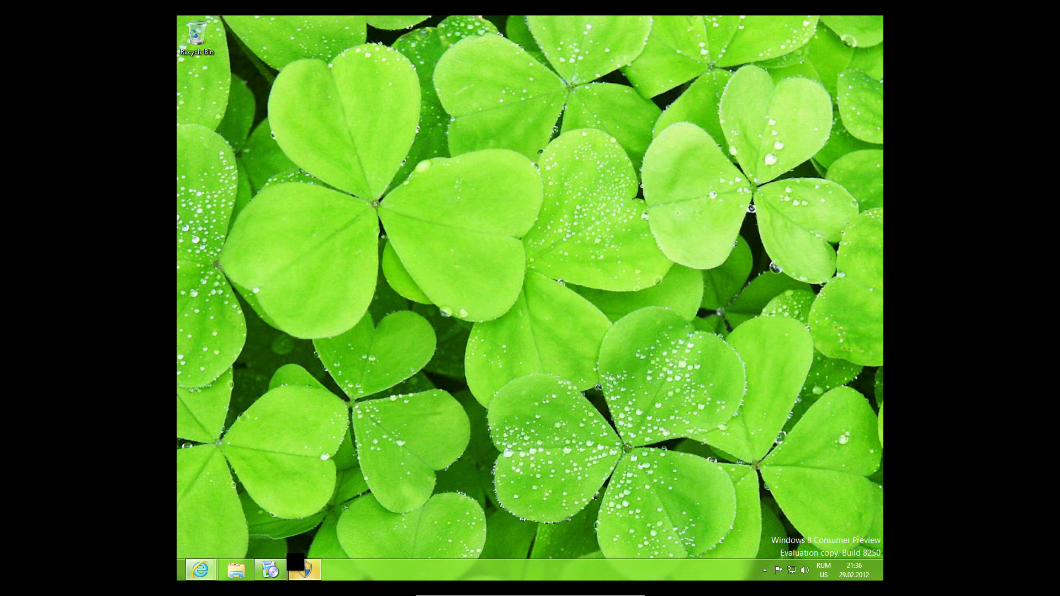
Run the Firefox installer with standard setup, then skip importing data with Nu importa nimic
{"action": "left_click", "coordinate": [305, 569]}
{"action": "left_click", "coordinate": [574, 304]}
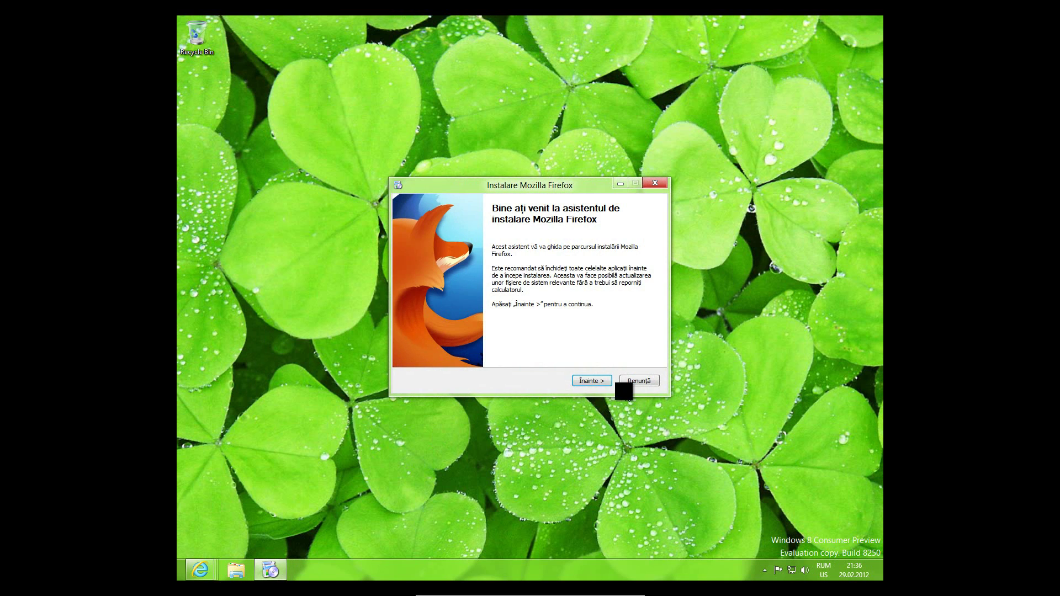
{"action": "left_click", "coordinate": [589, 381]}
{"action": "left_click", "coordinate": [591, 381]}
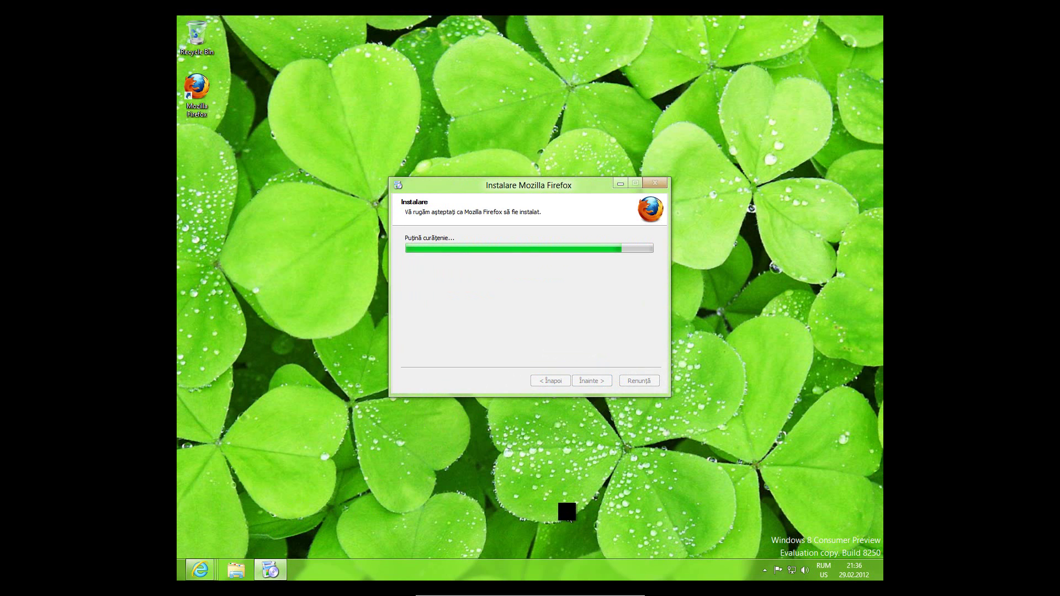
{"action": "left_click", "coordinate": [591, 382]}
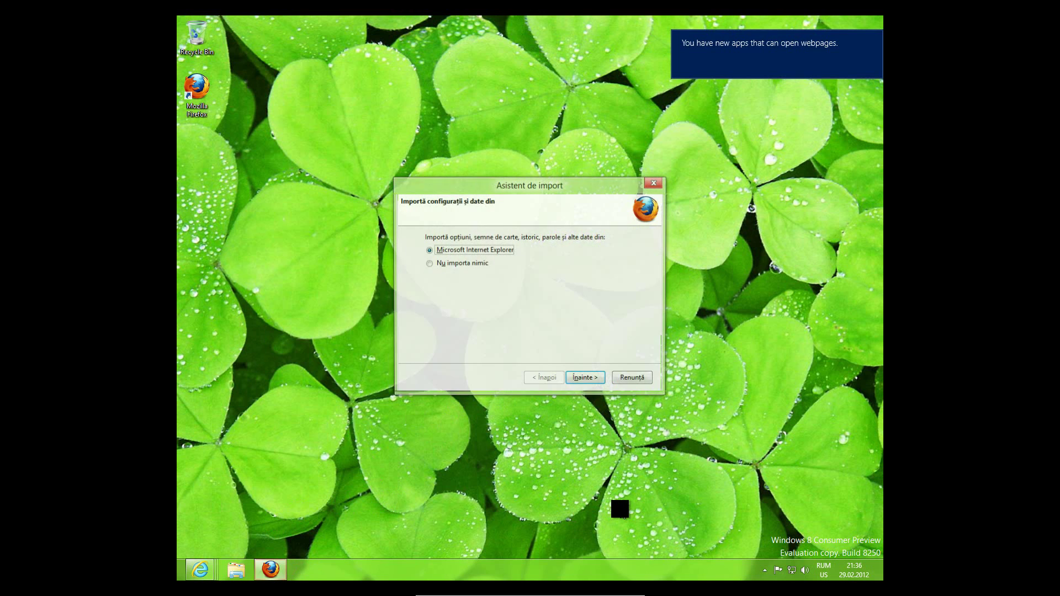
{"action": "left_click", "coordinate": [463, 264]}
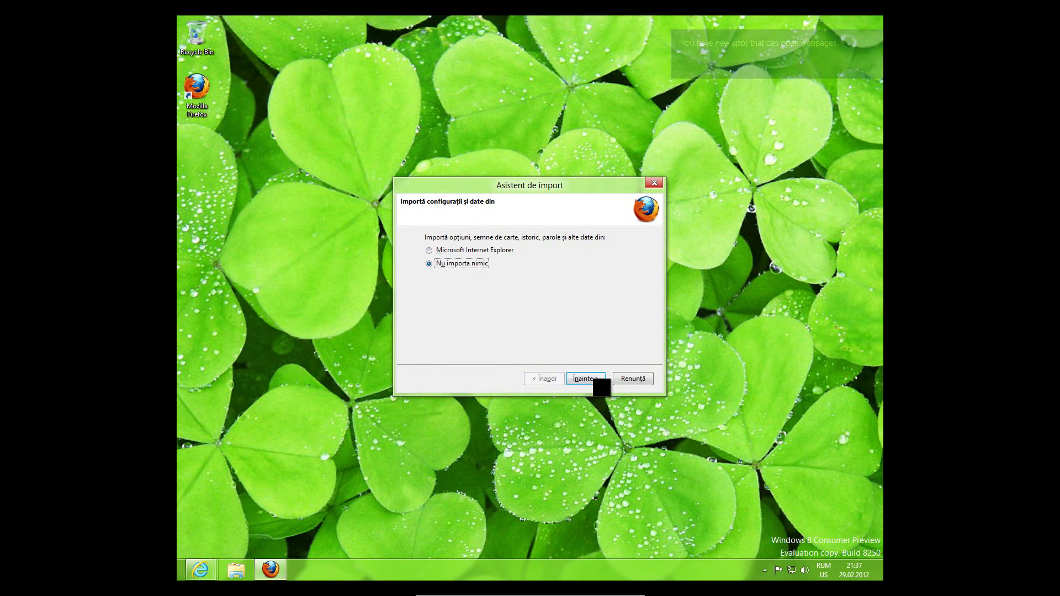
{"action": "left_click", "coordinate": [585, 379]}
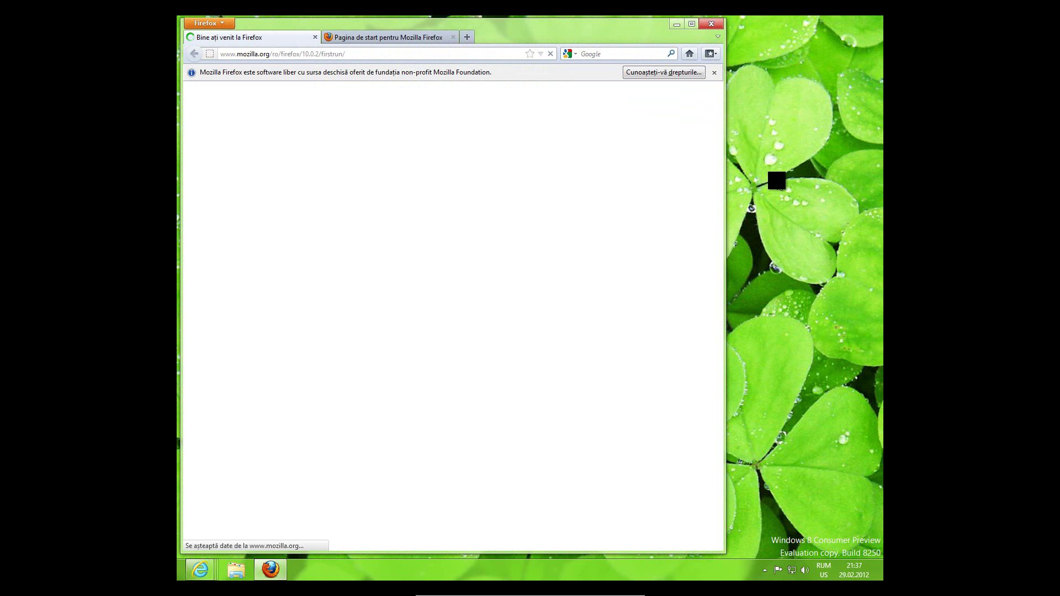
Exit VirtualBox full-screen mode so the Windows 8 guest runs windowed
{"action": "key", "text": "super"}
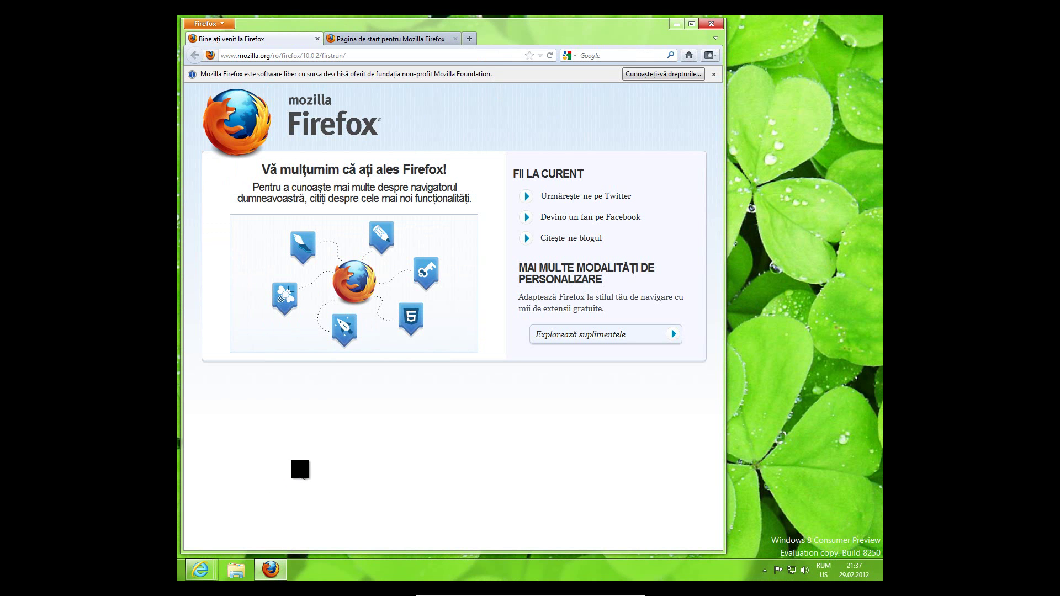
{"action": "key", "text": "ctrl+f"}
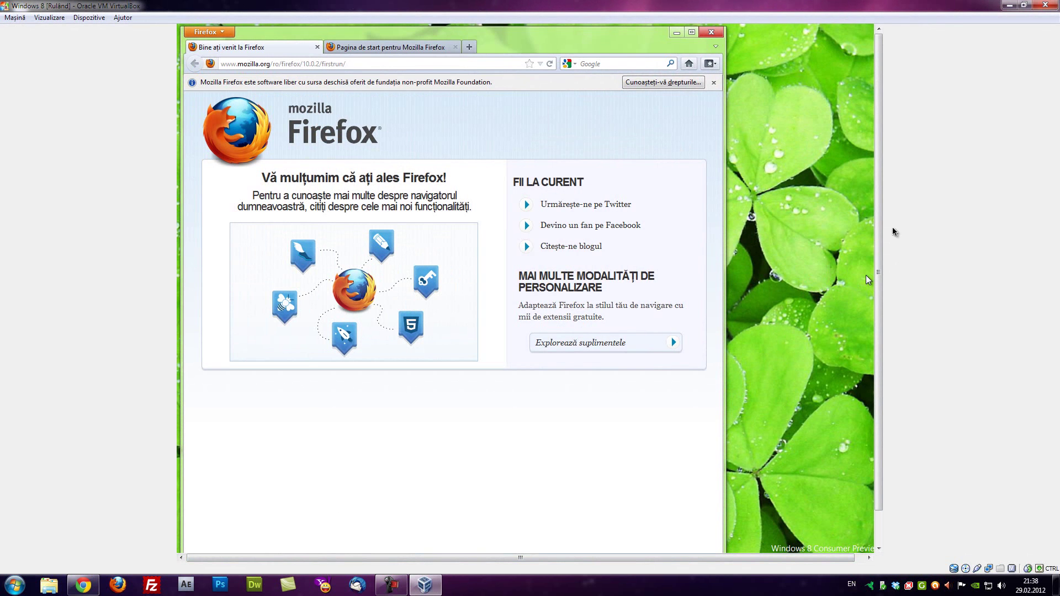
Restore the VirtualBox window to a smaller size, centre-left, and reveal Firefox's menu bar
{"action": "left_click_drag", "start_coordinate": [876, 280], "coordinate": [833, 132]}
{"action": "double_click", "coordinate": [823, 6]}
{"action": "left_click_drag", "start_coordinate": [824, 15], "coordinate": [503, 35]}
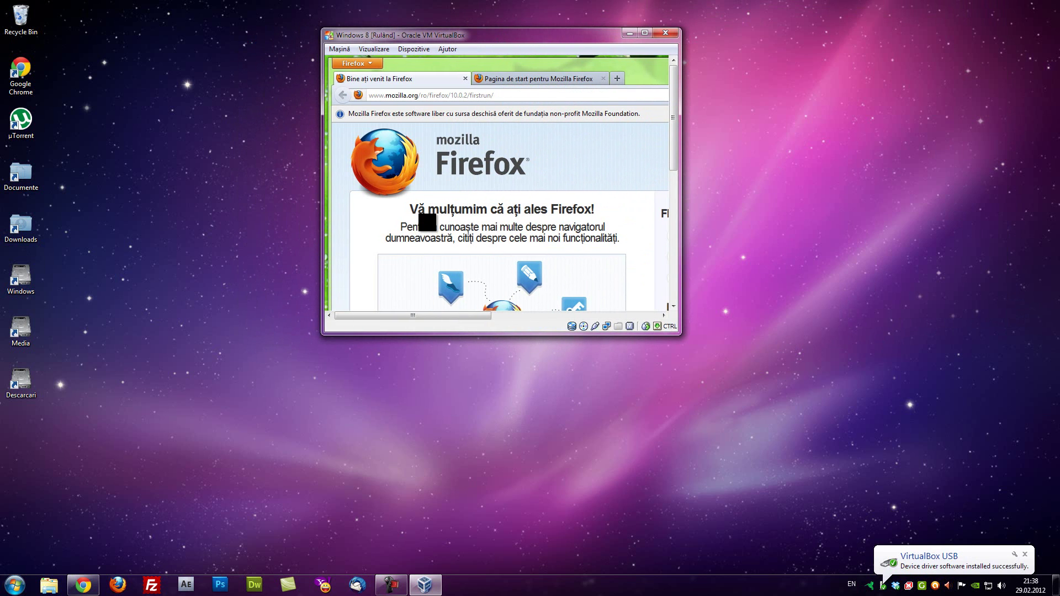
{"action": "key", "text": "alt"}
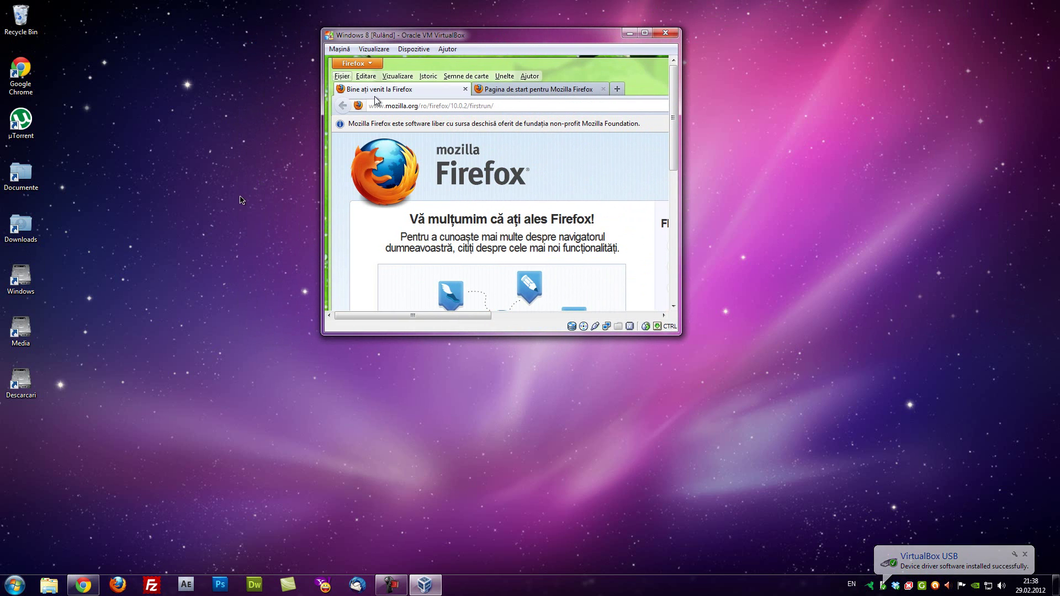